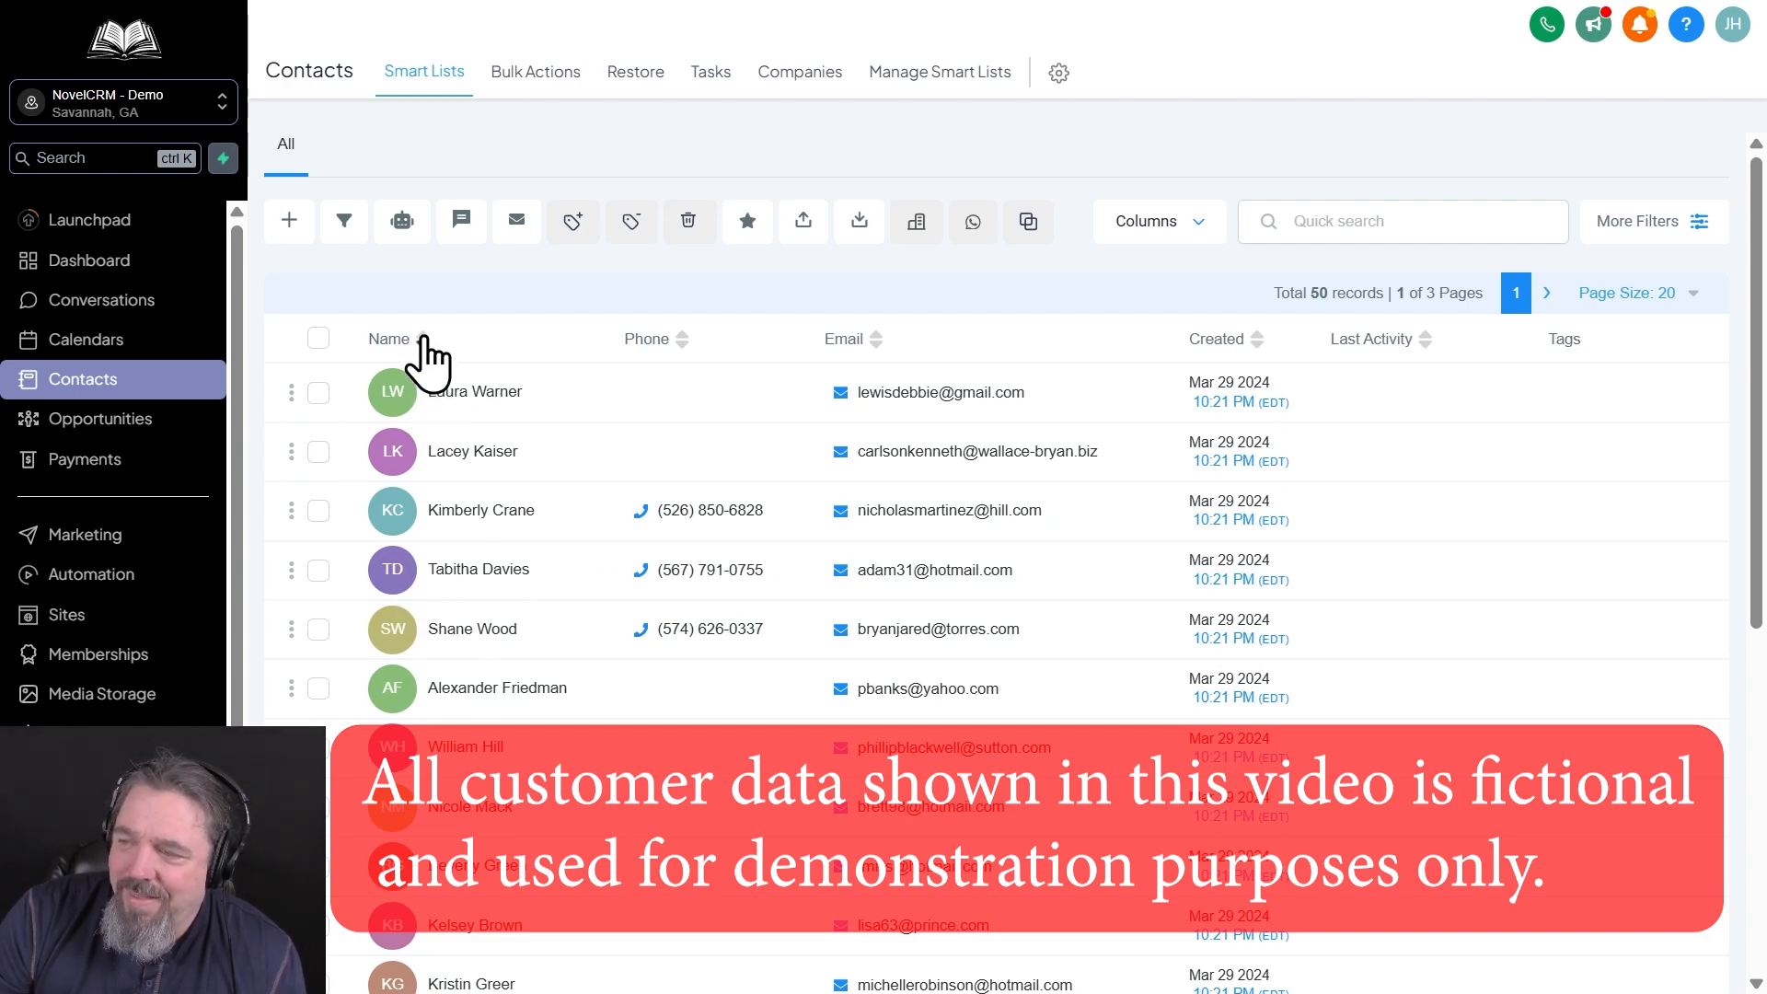
Sort the contacts list by name in ascending order and review which columns can be shown in it
click(429, 341)
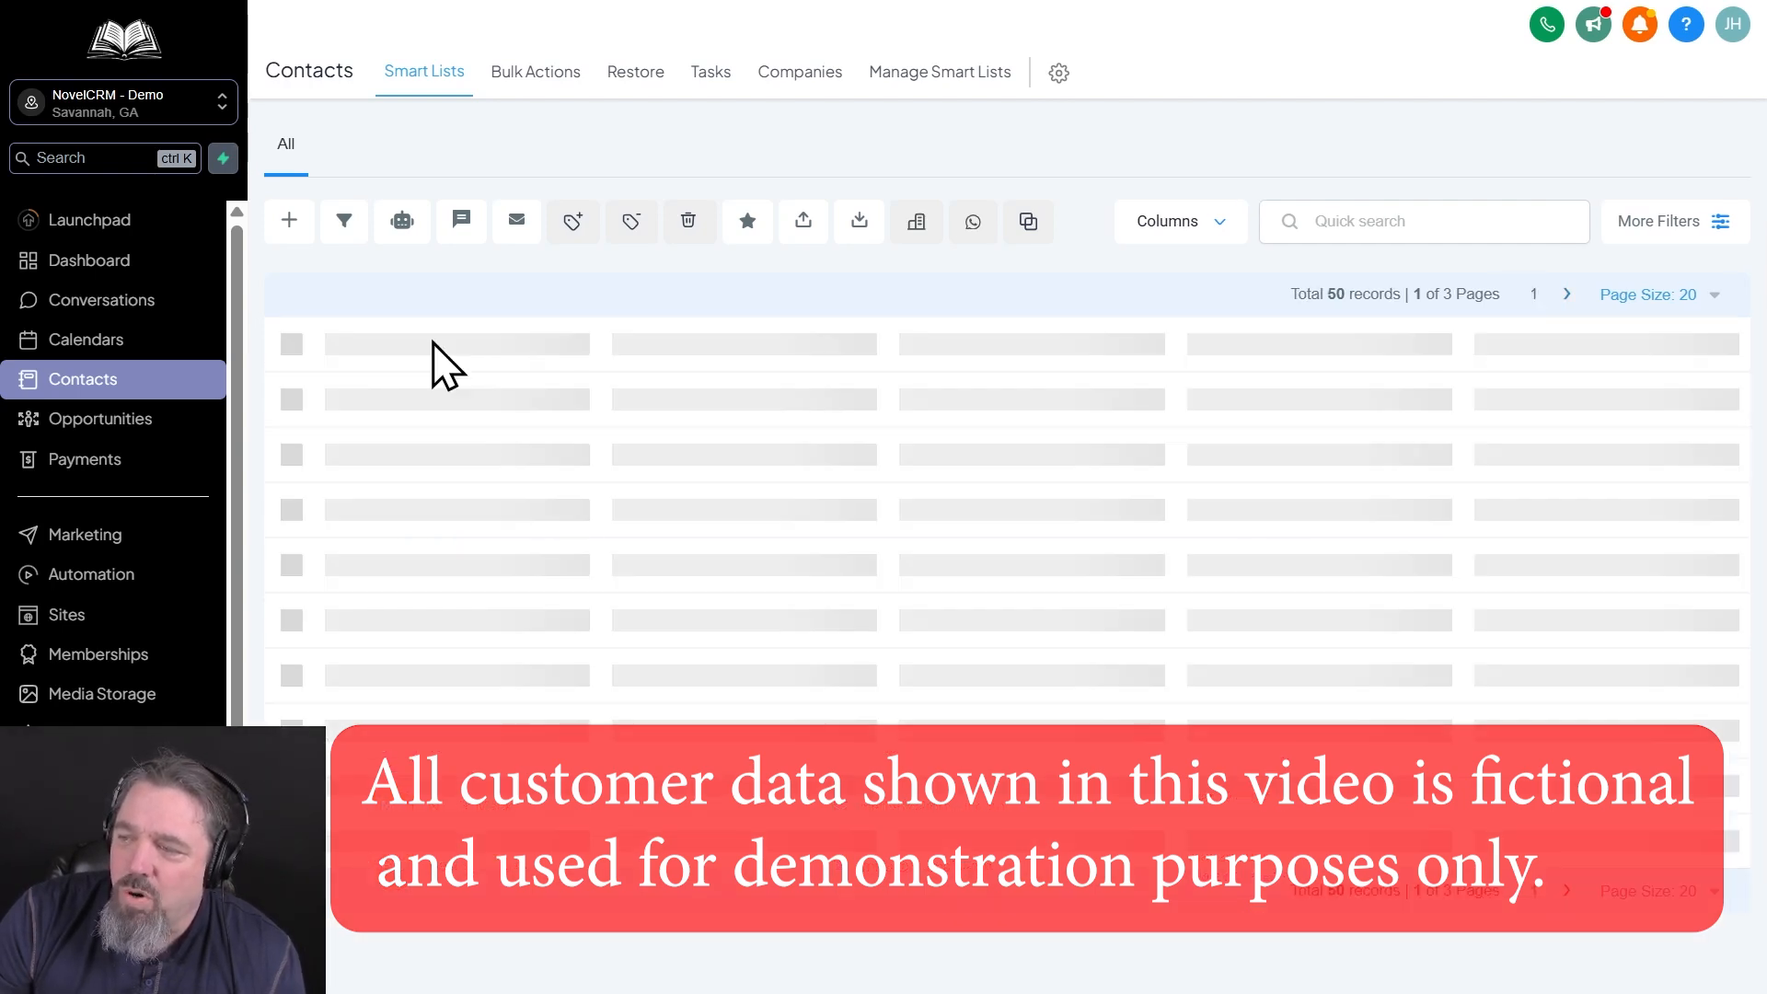
click(429, 343)
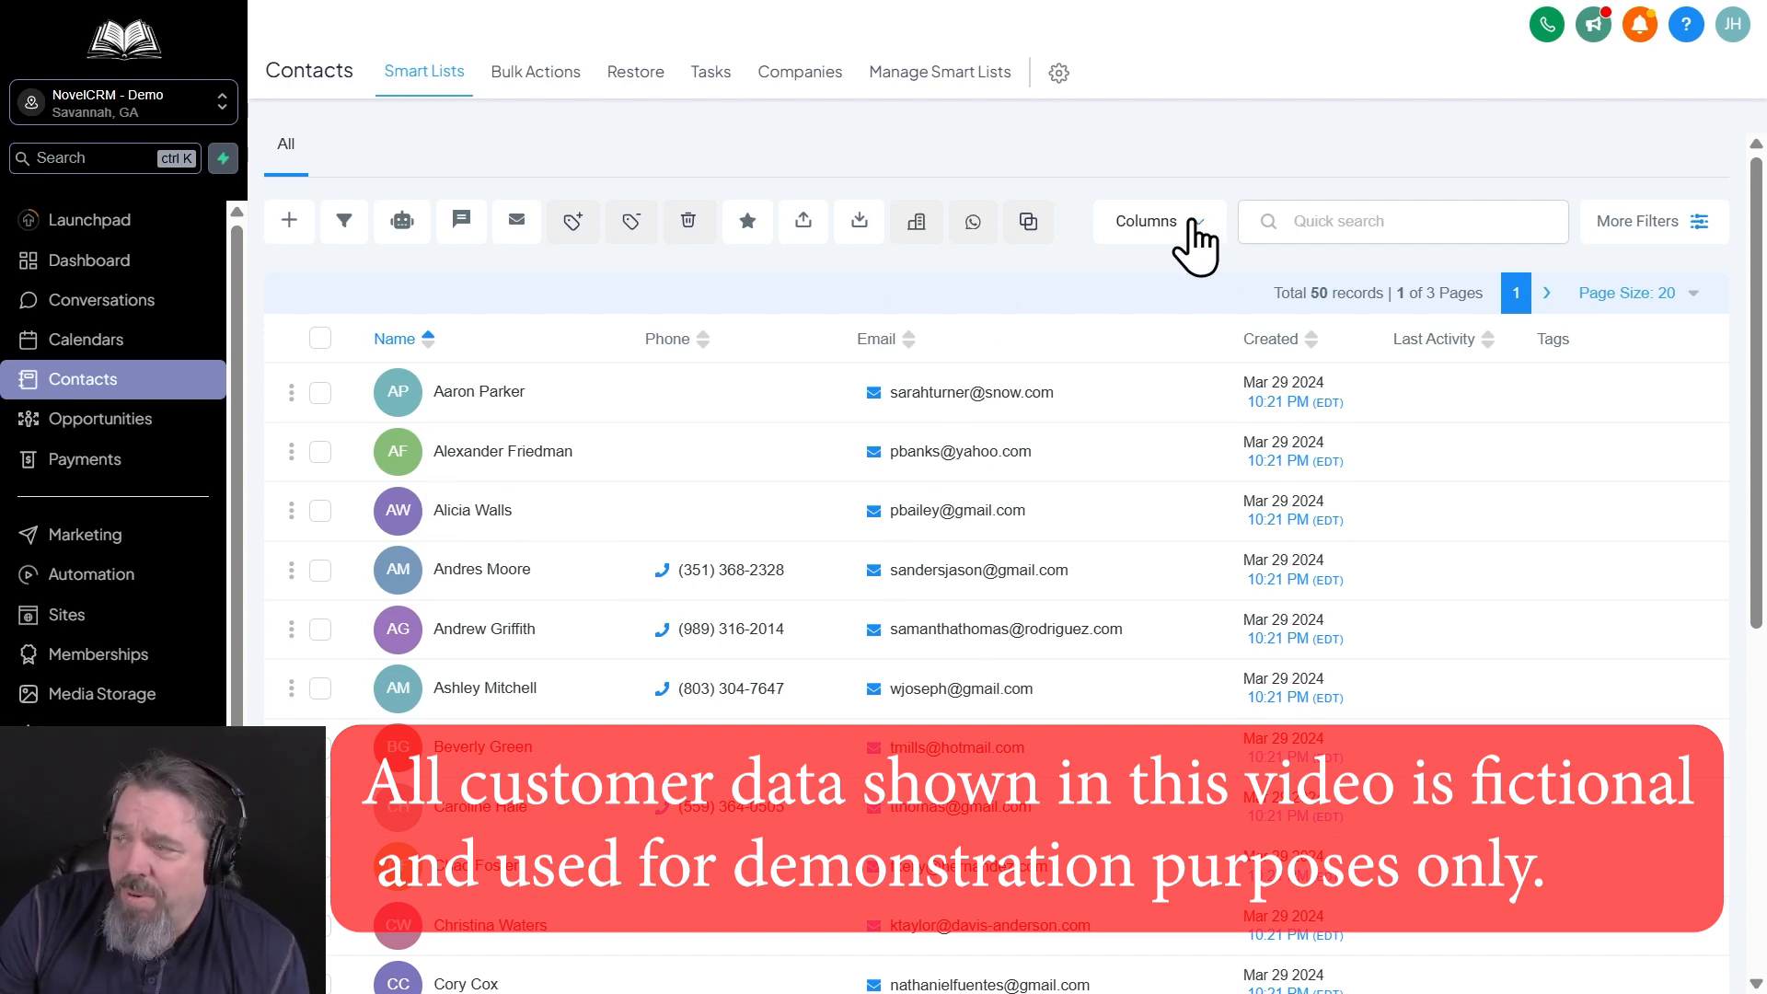
click(1190, 235)
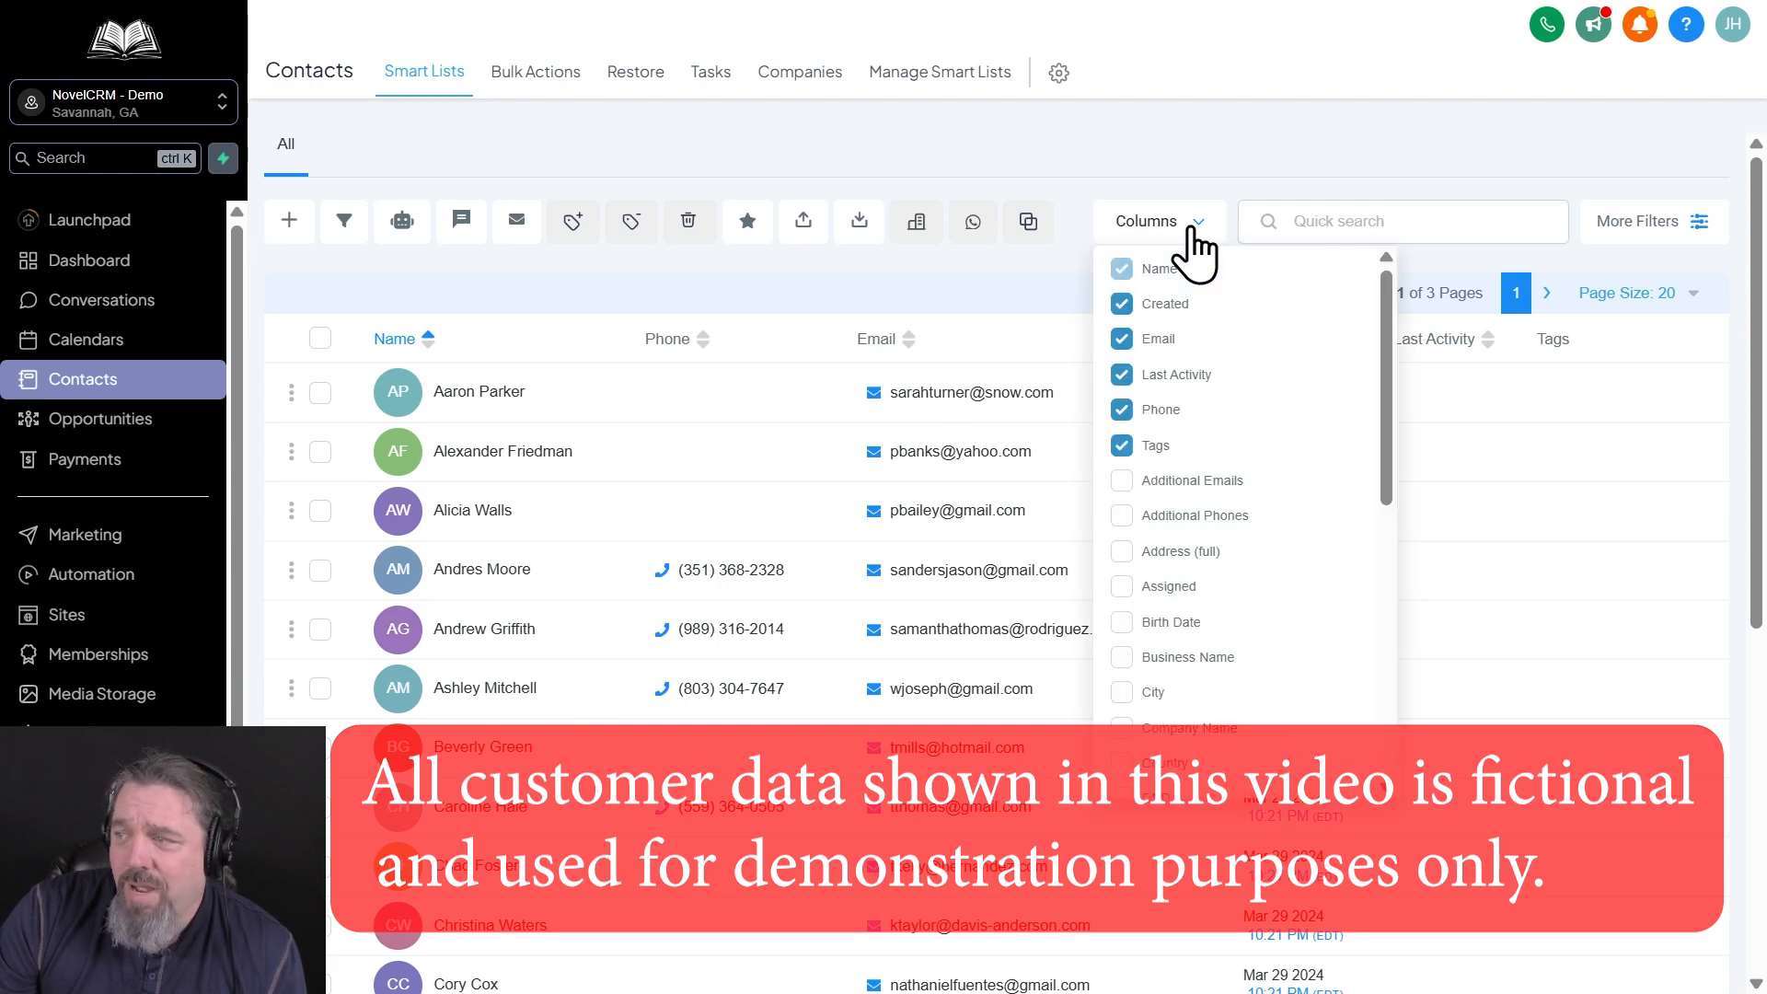
scroll(1207, 461, down, 6)
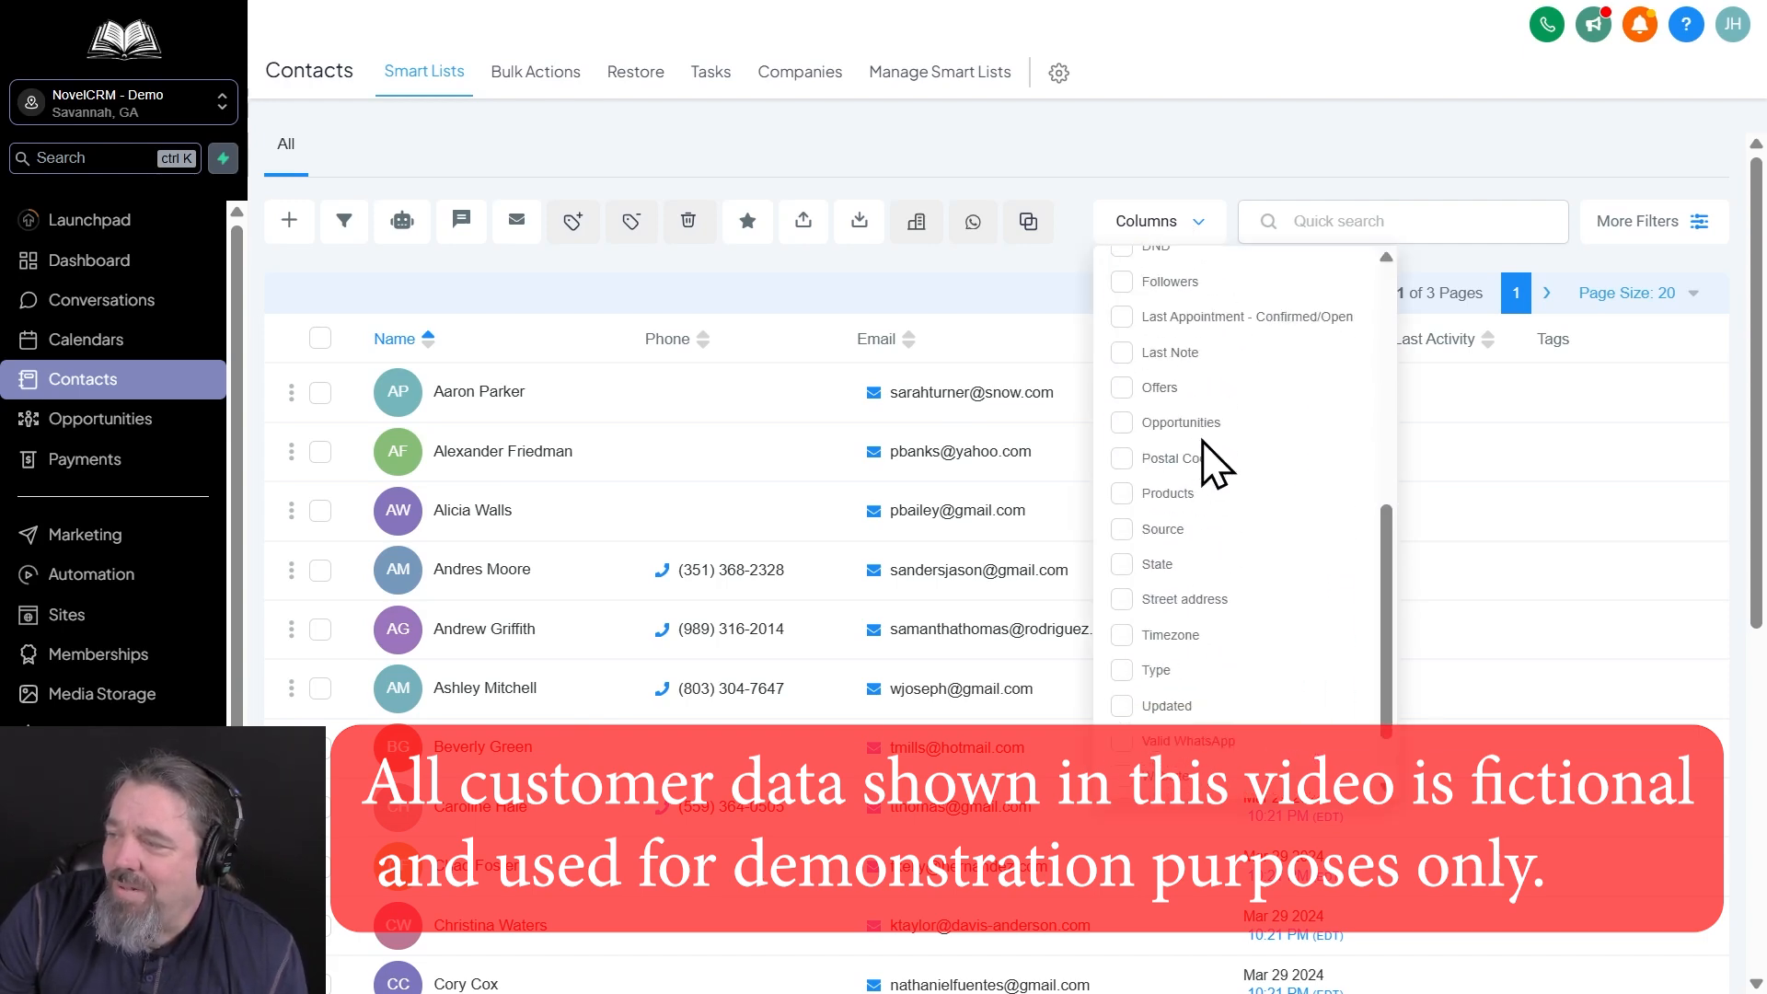
scroll(1243, 369, down, 5)
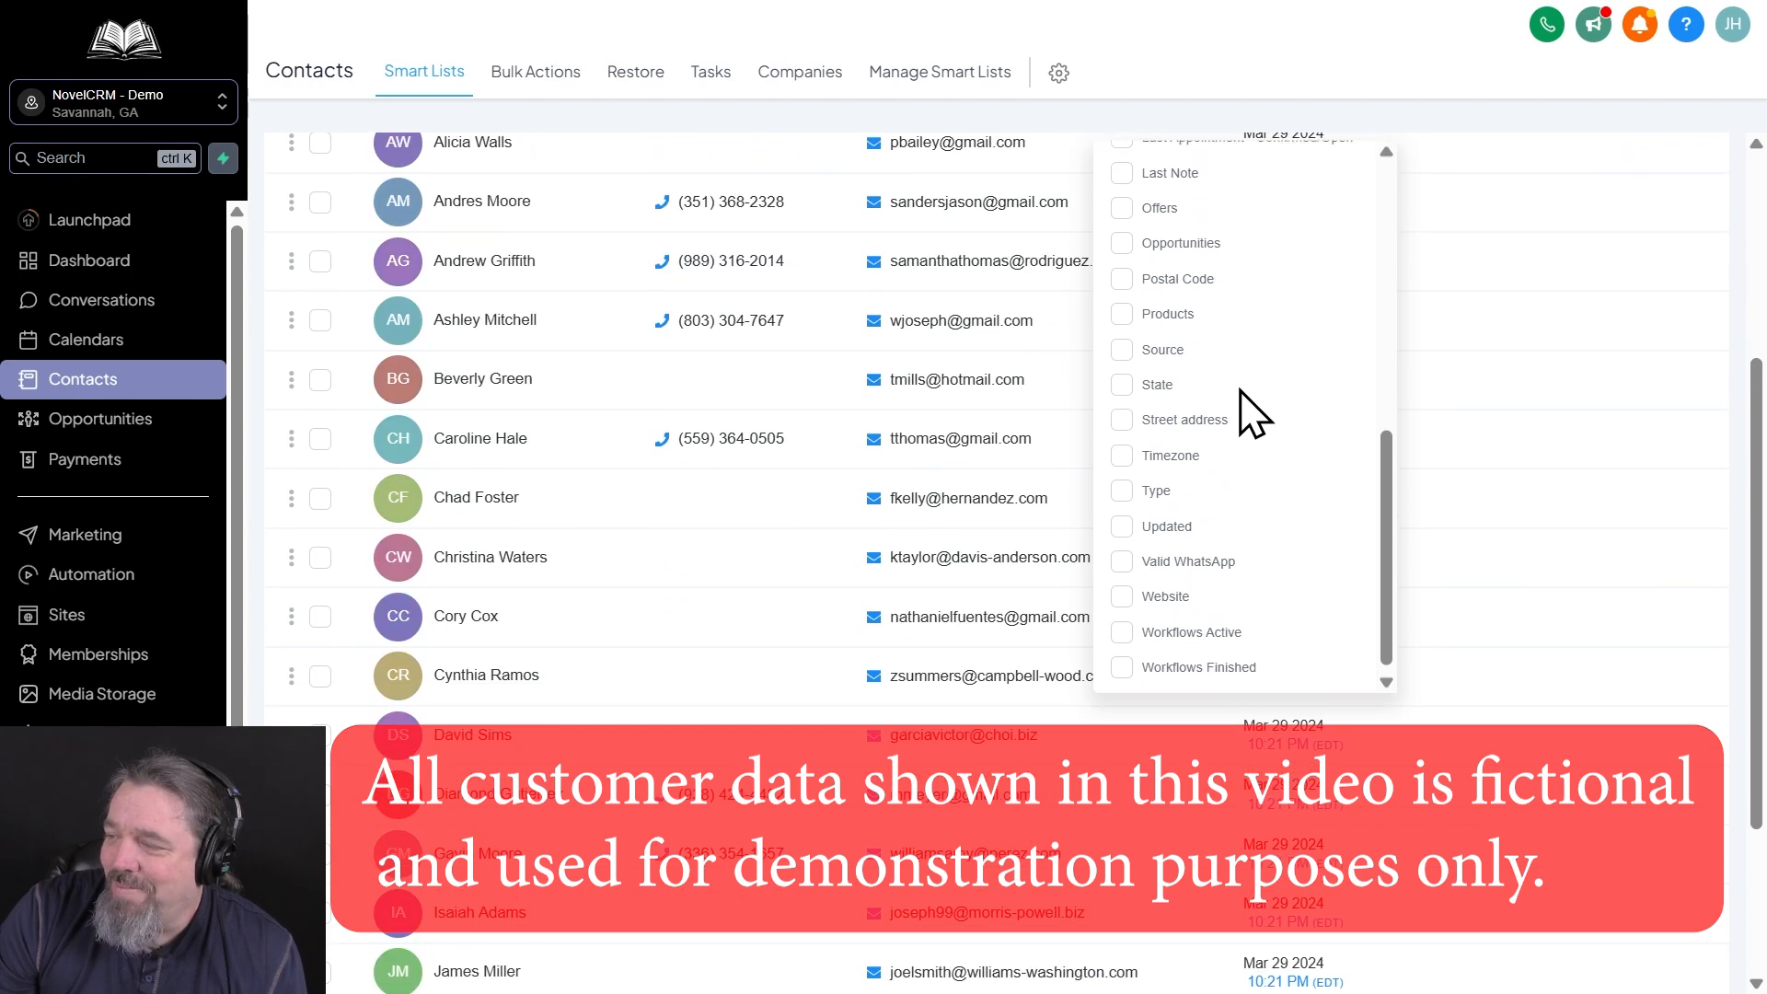
scroll(1243, 396, up, 10)
scroll(1018, 481, up, 4)
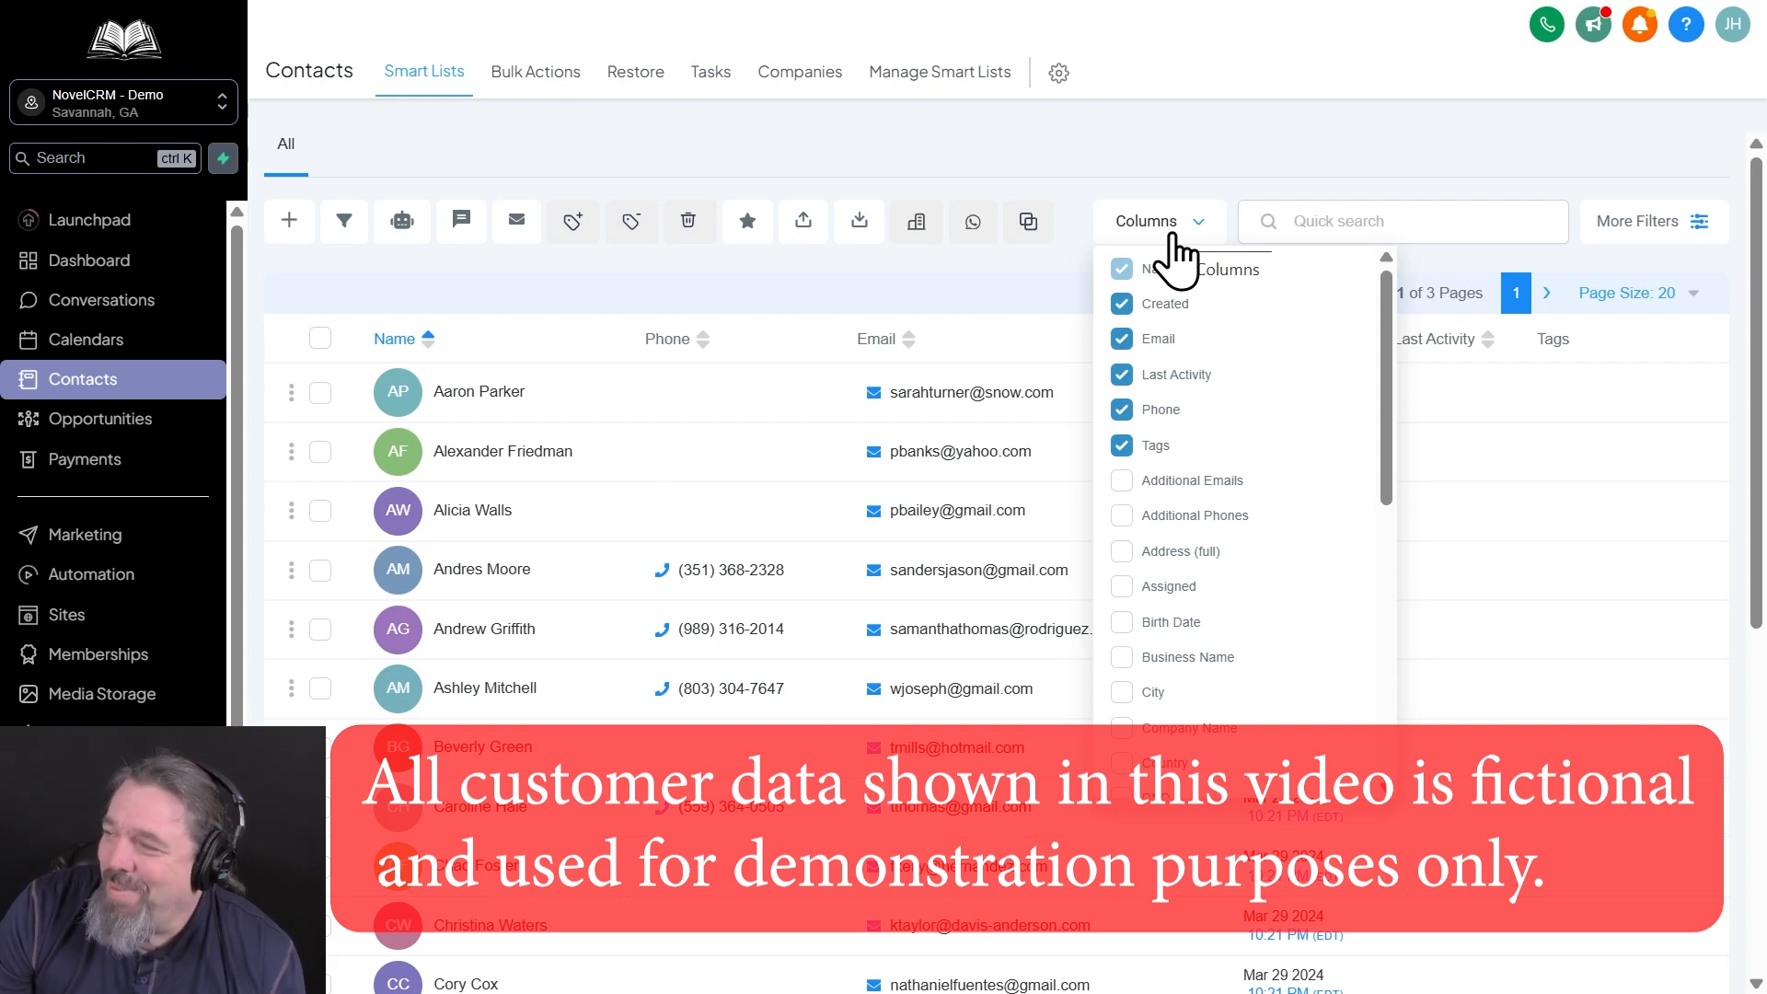
click(1171, 236)
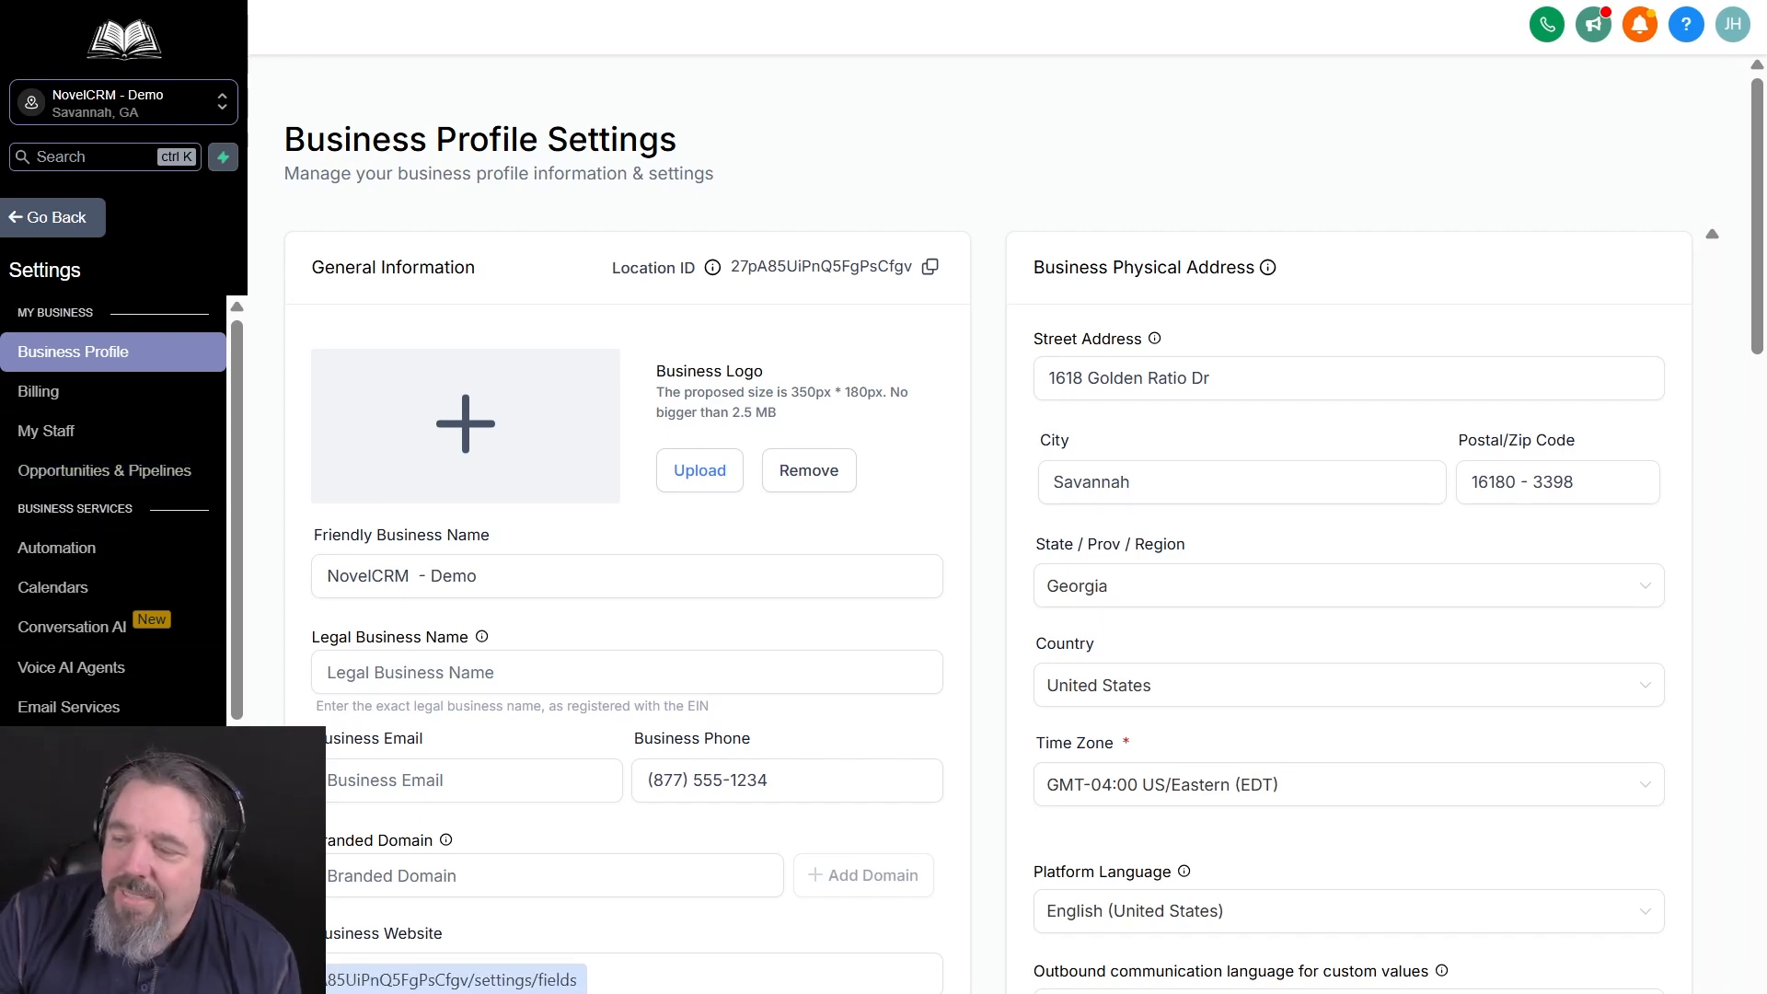
Start a new custom field of the Single Line type in the custom fields settings
click(63, 903)
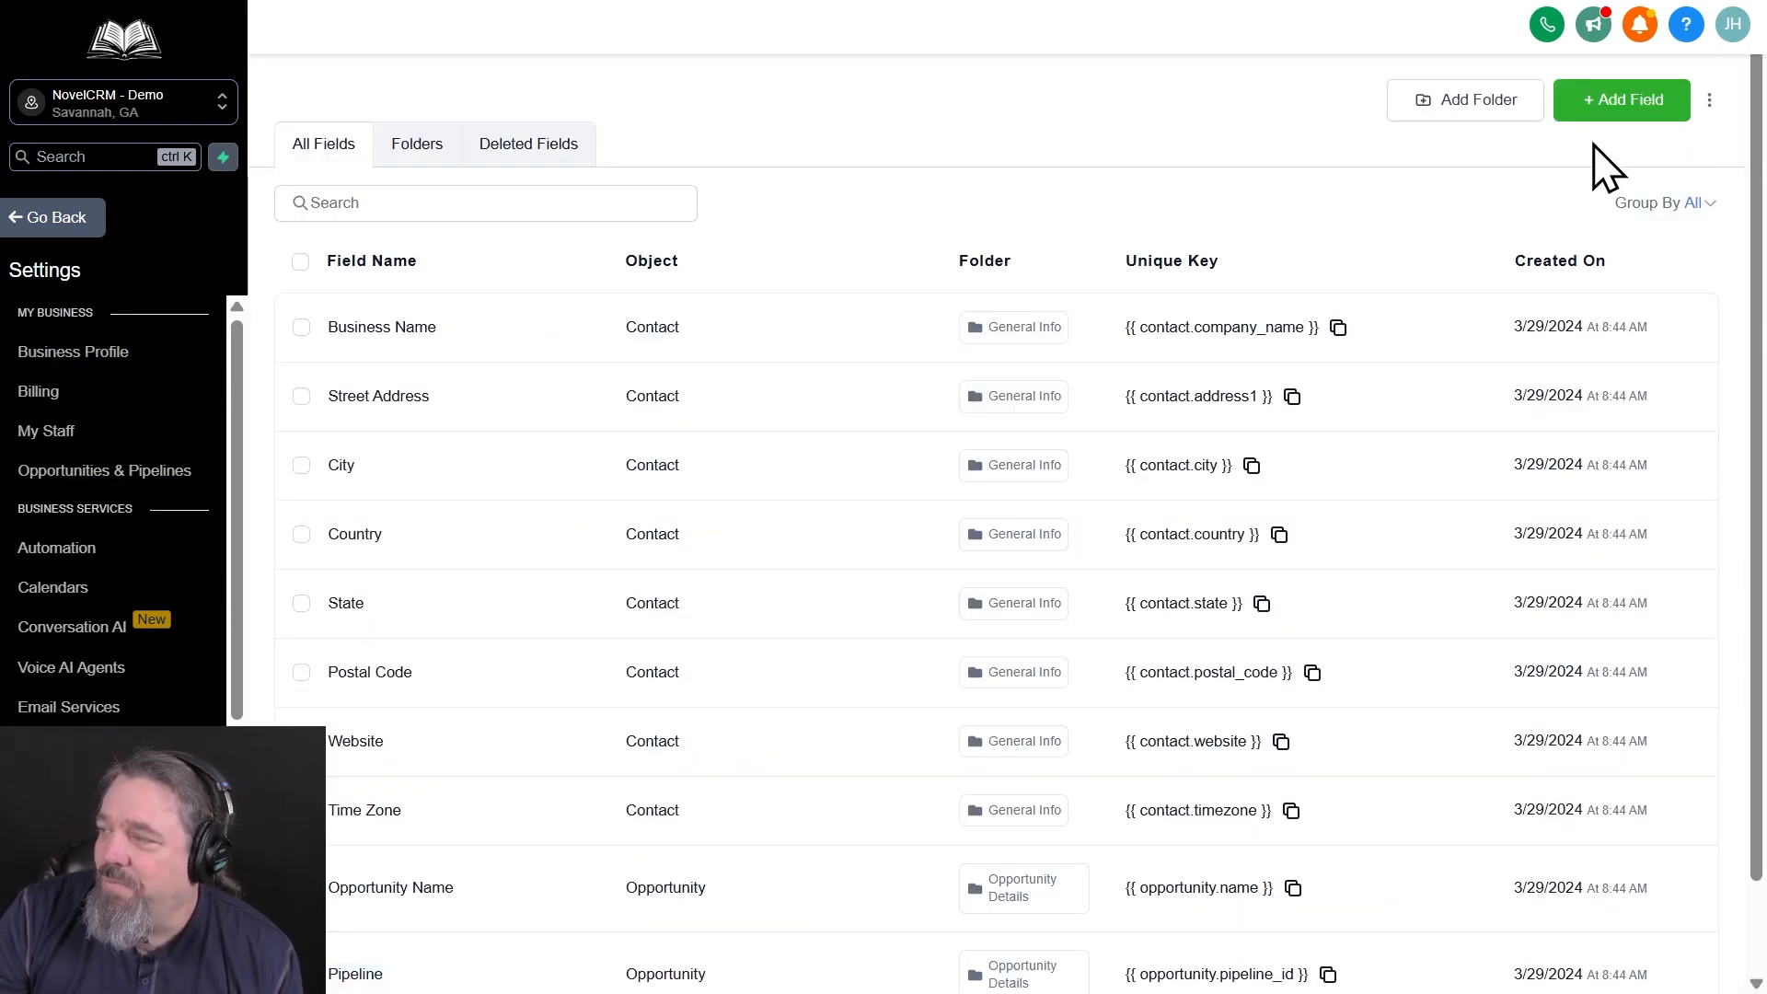
click(1634, 108)
click(437, 324)
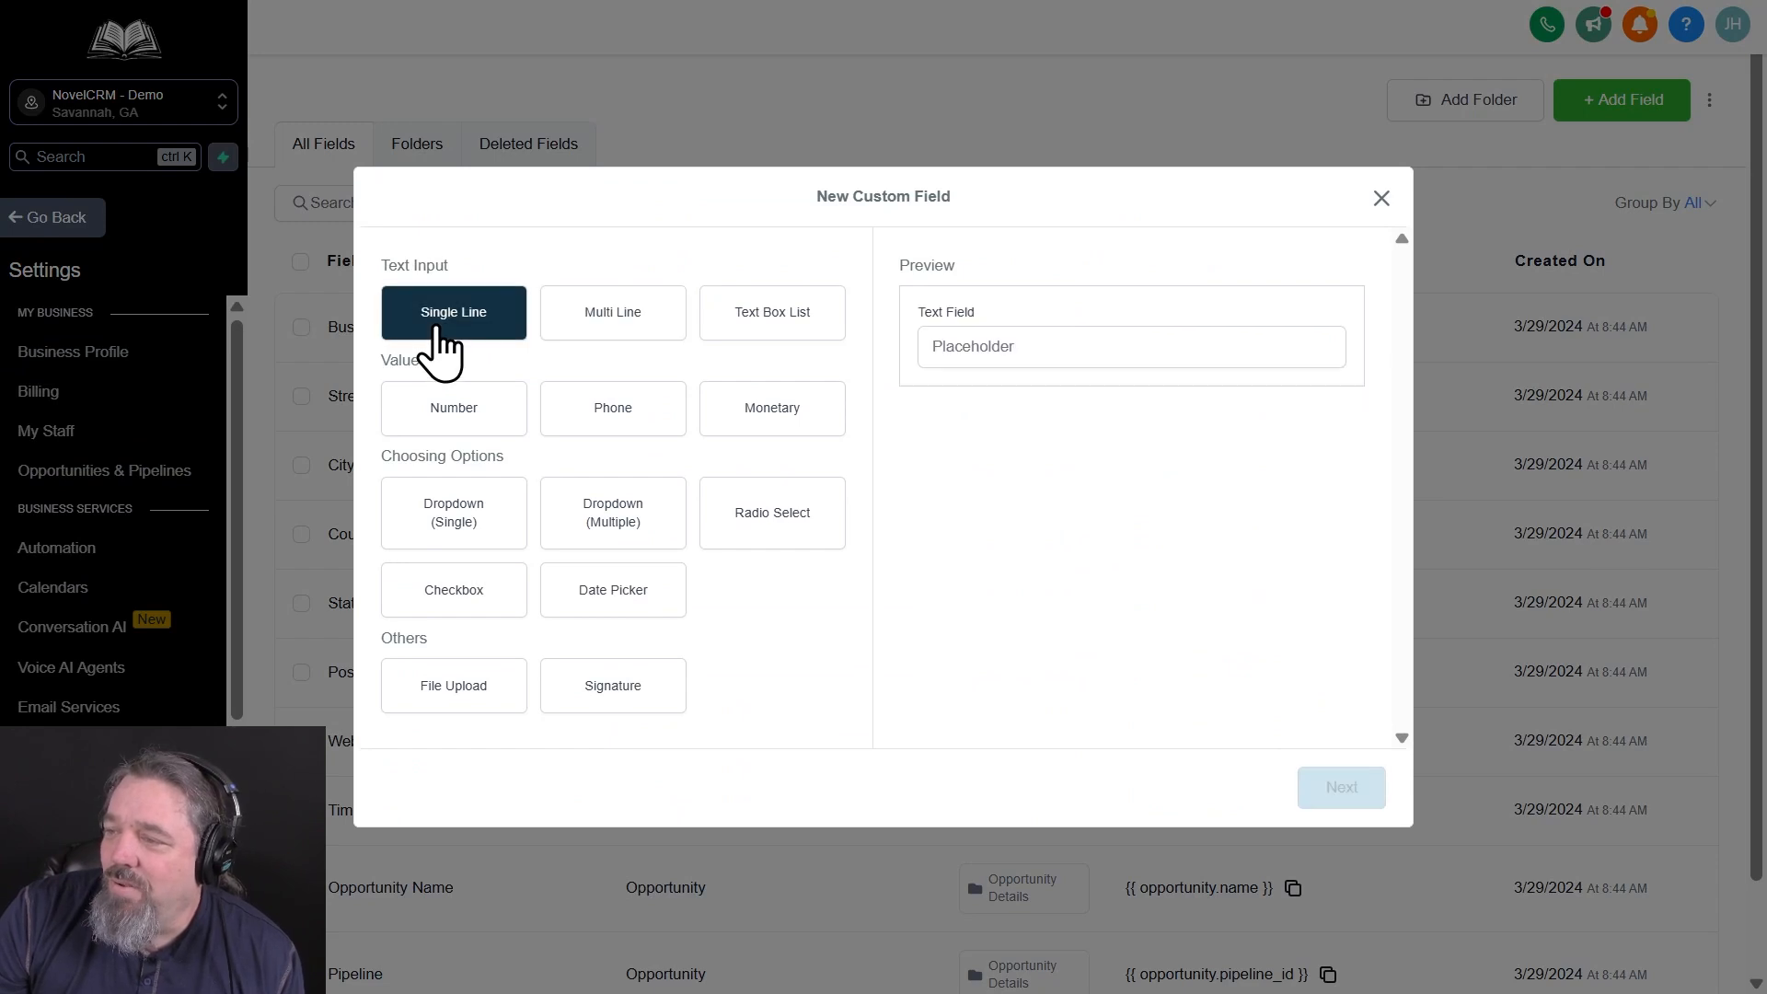
click(1340, 788)
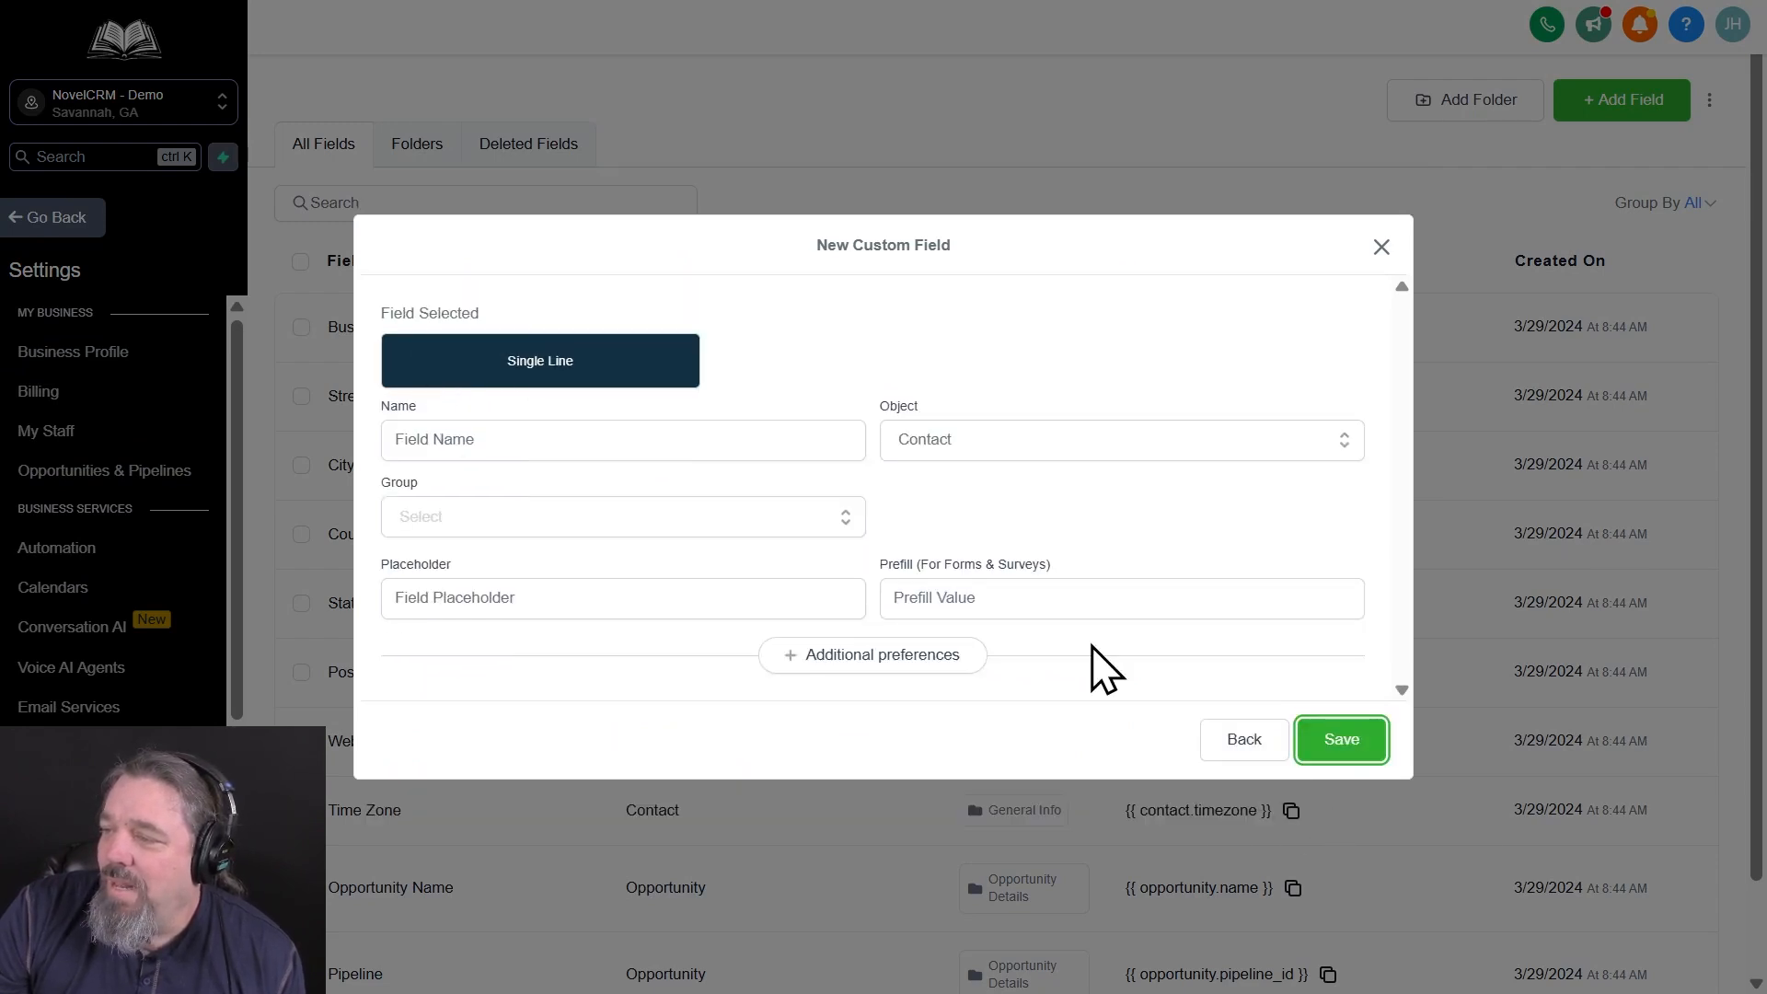
Name the custom field "Last Name Sort", assign it to the Contact group and save it
click(571, 440)
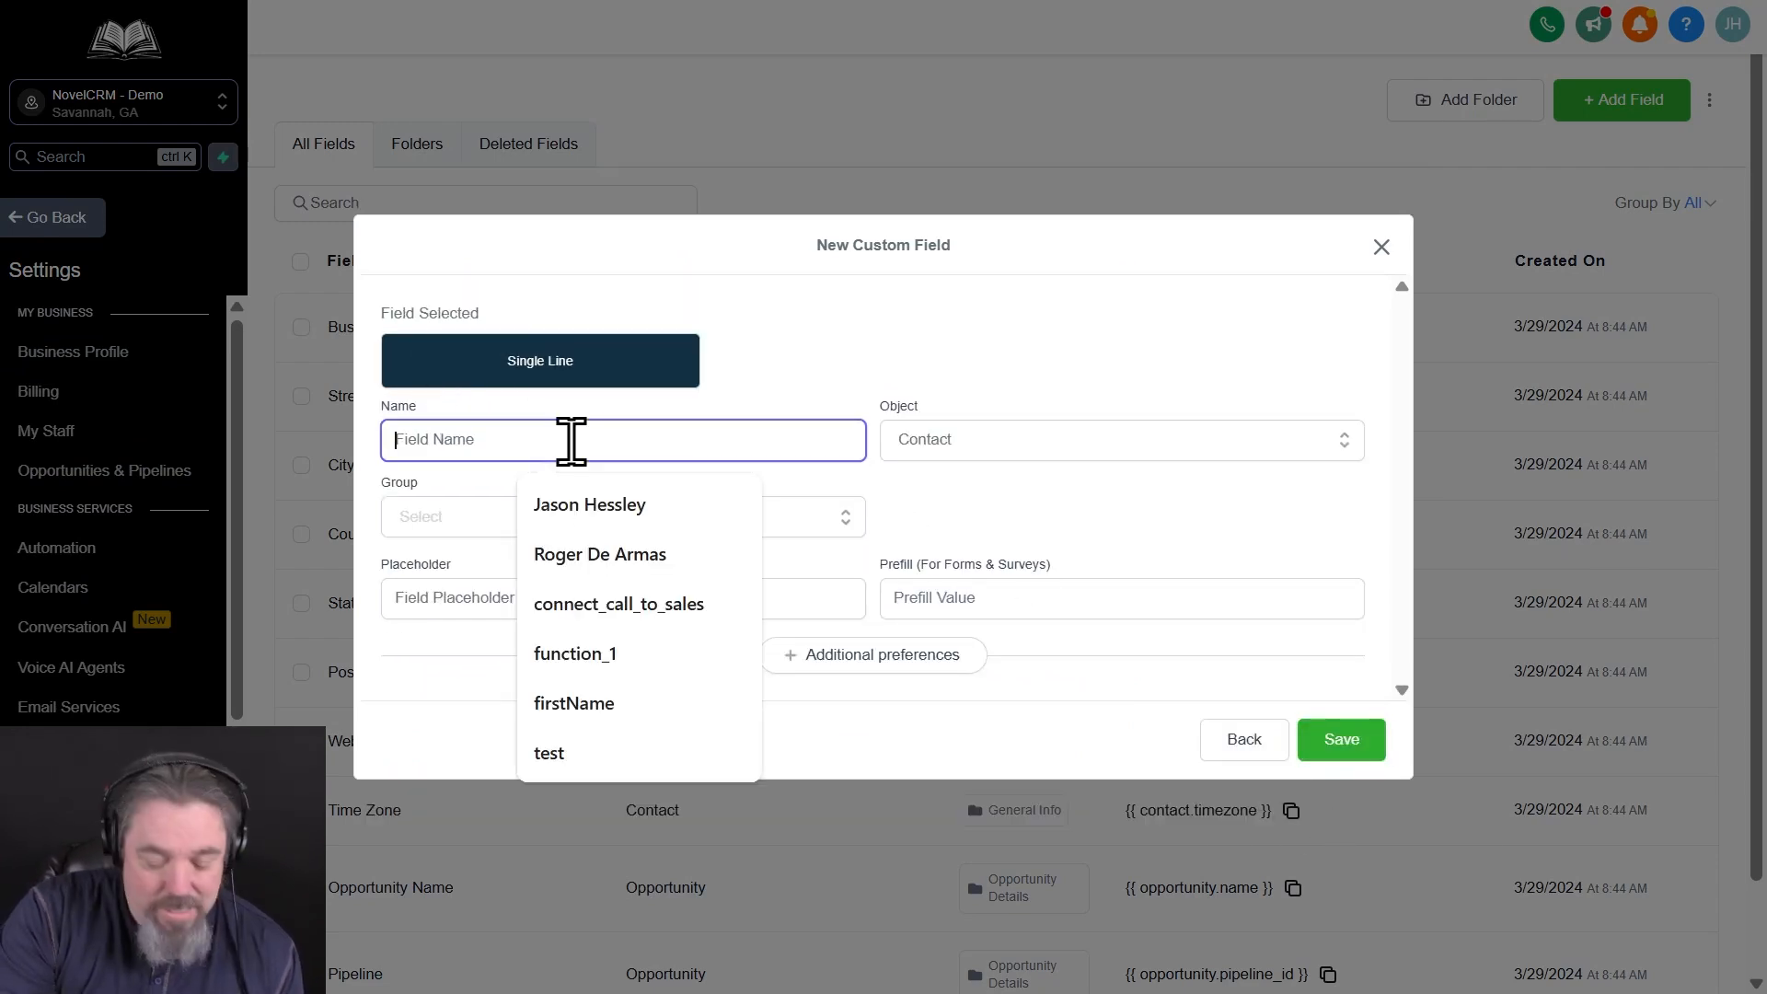
text(Las)
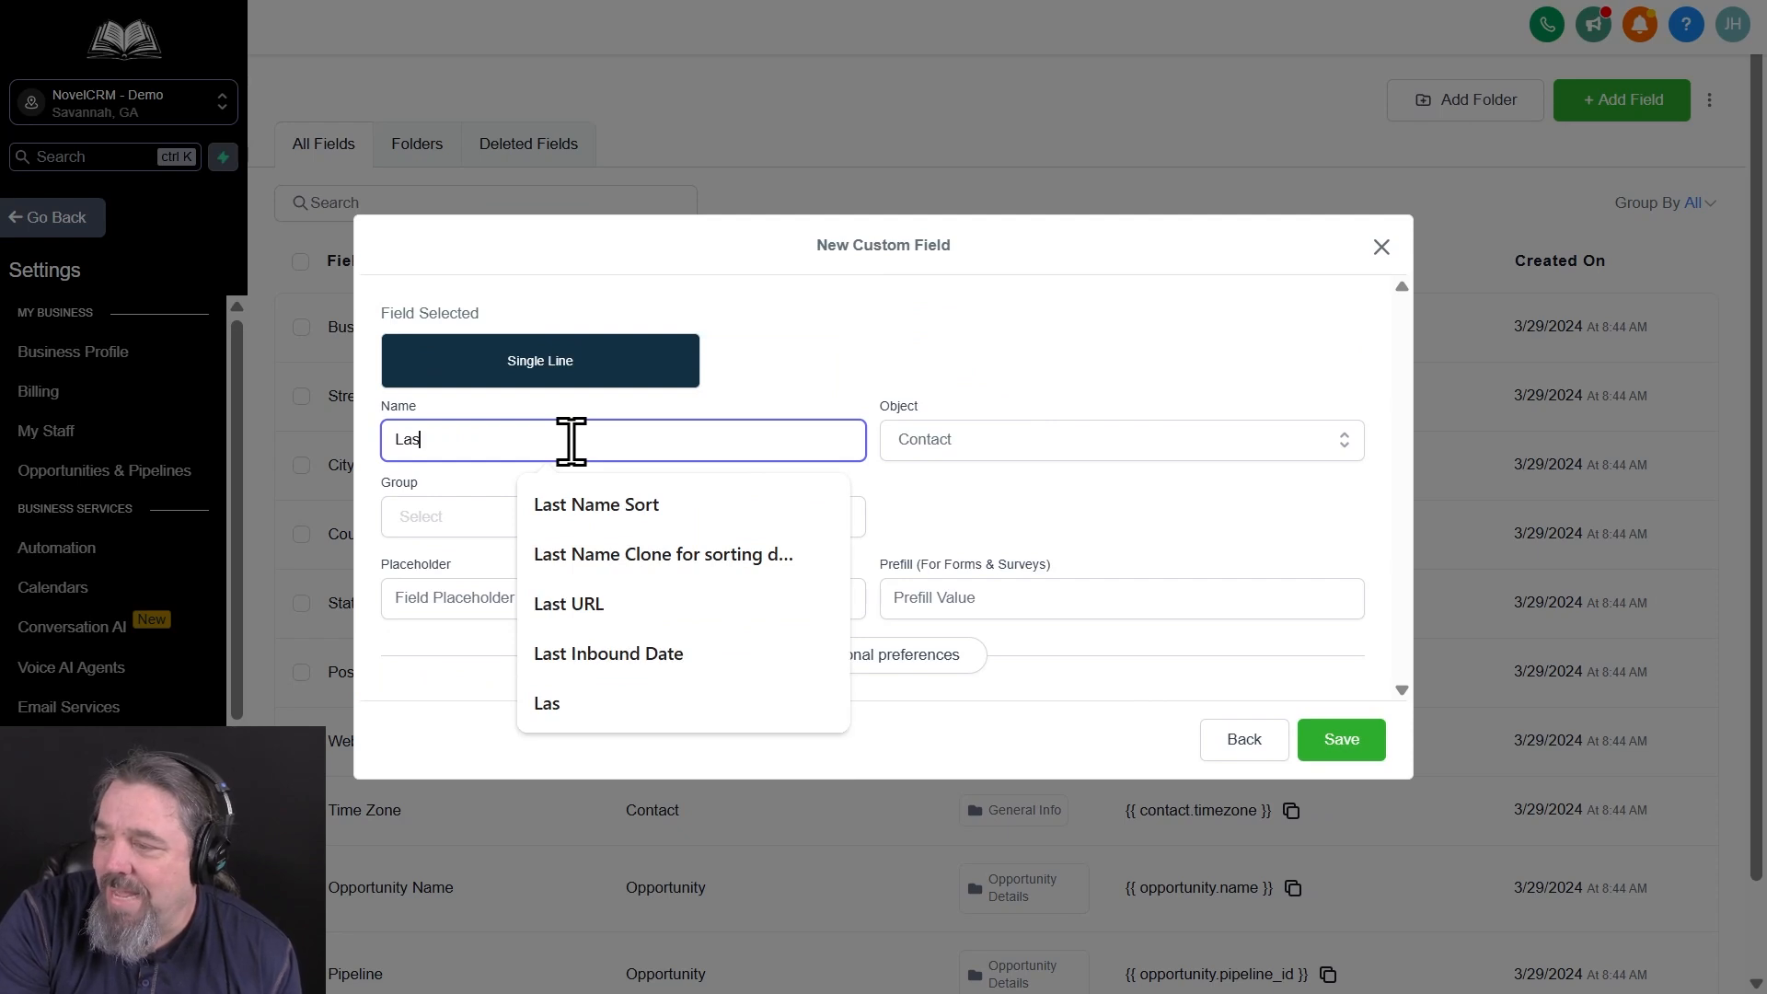
text(t Name)
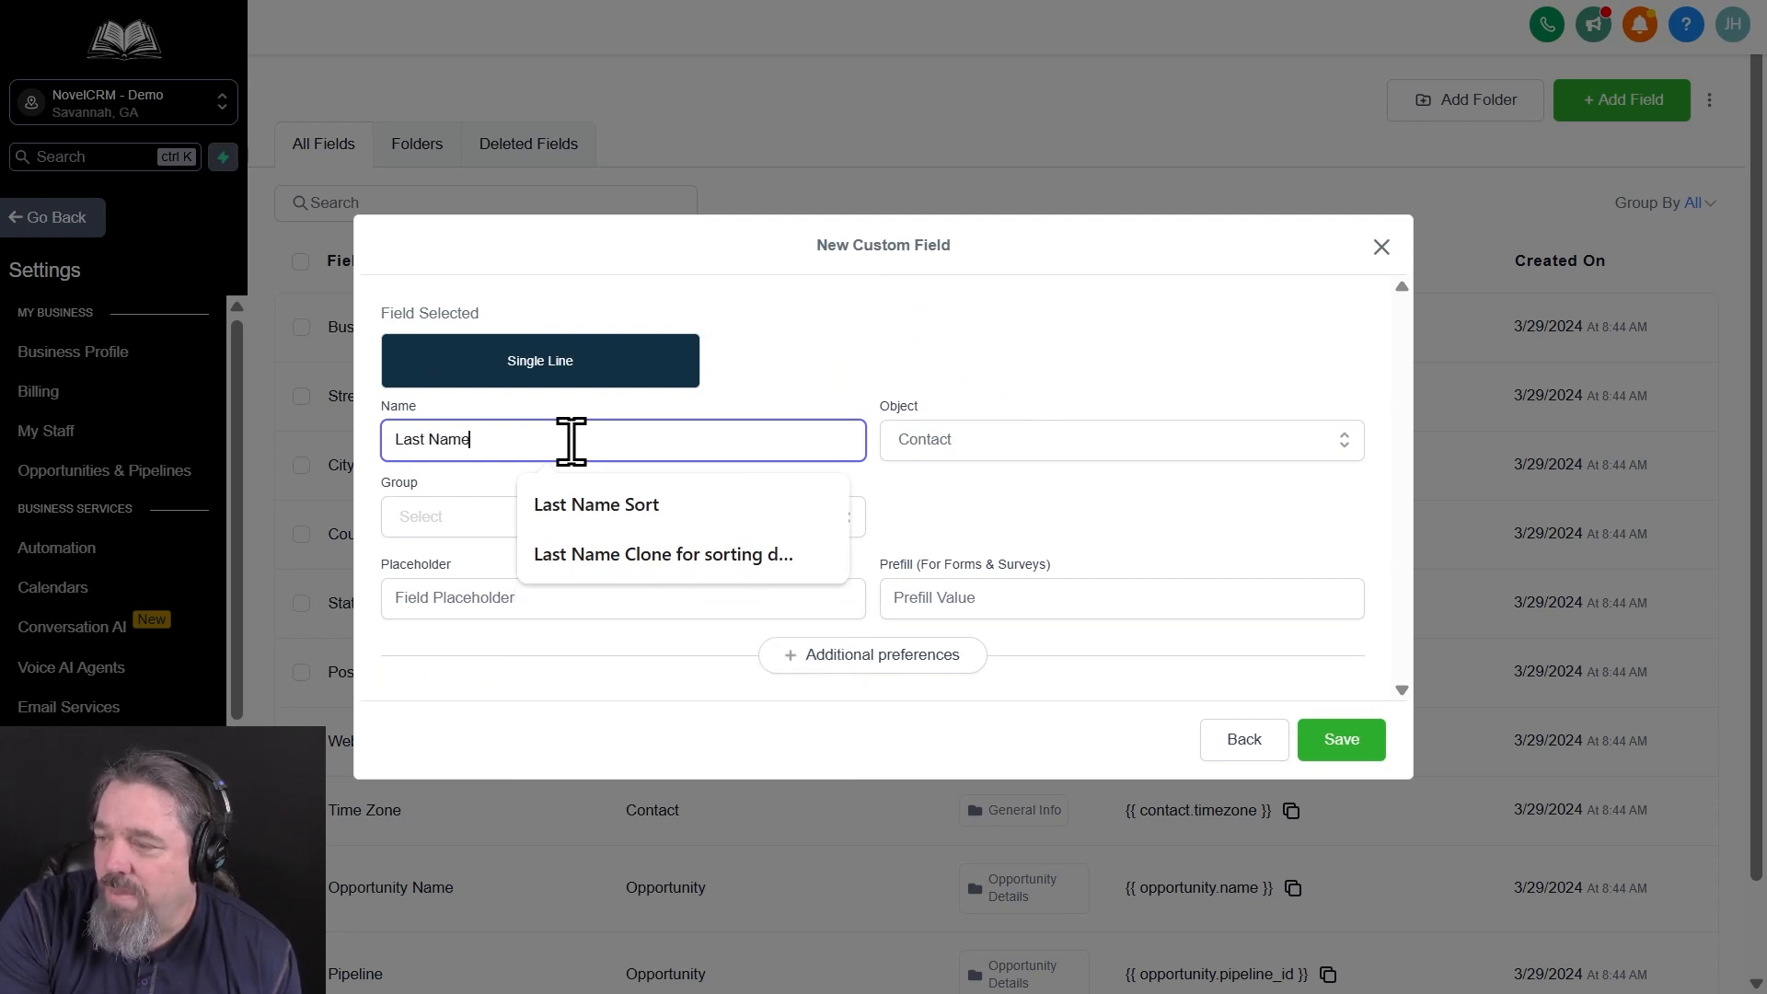
text( Sort)
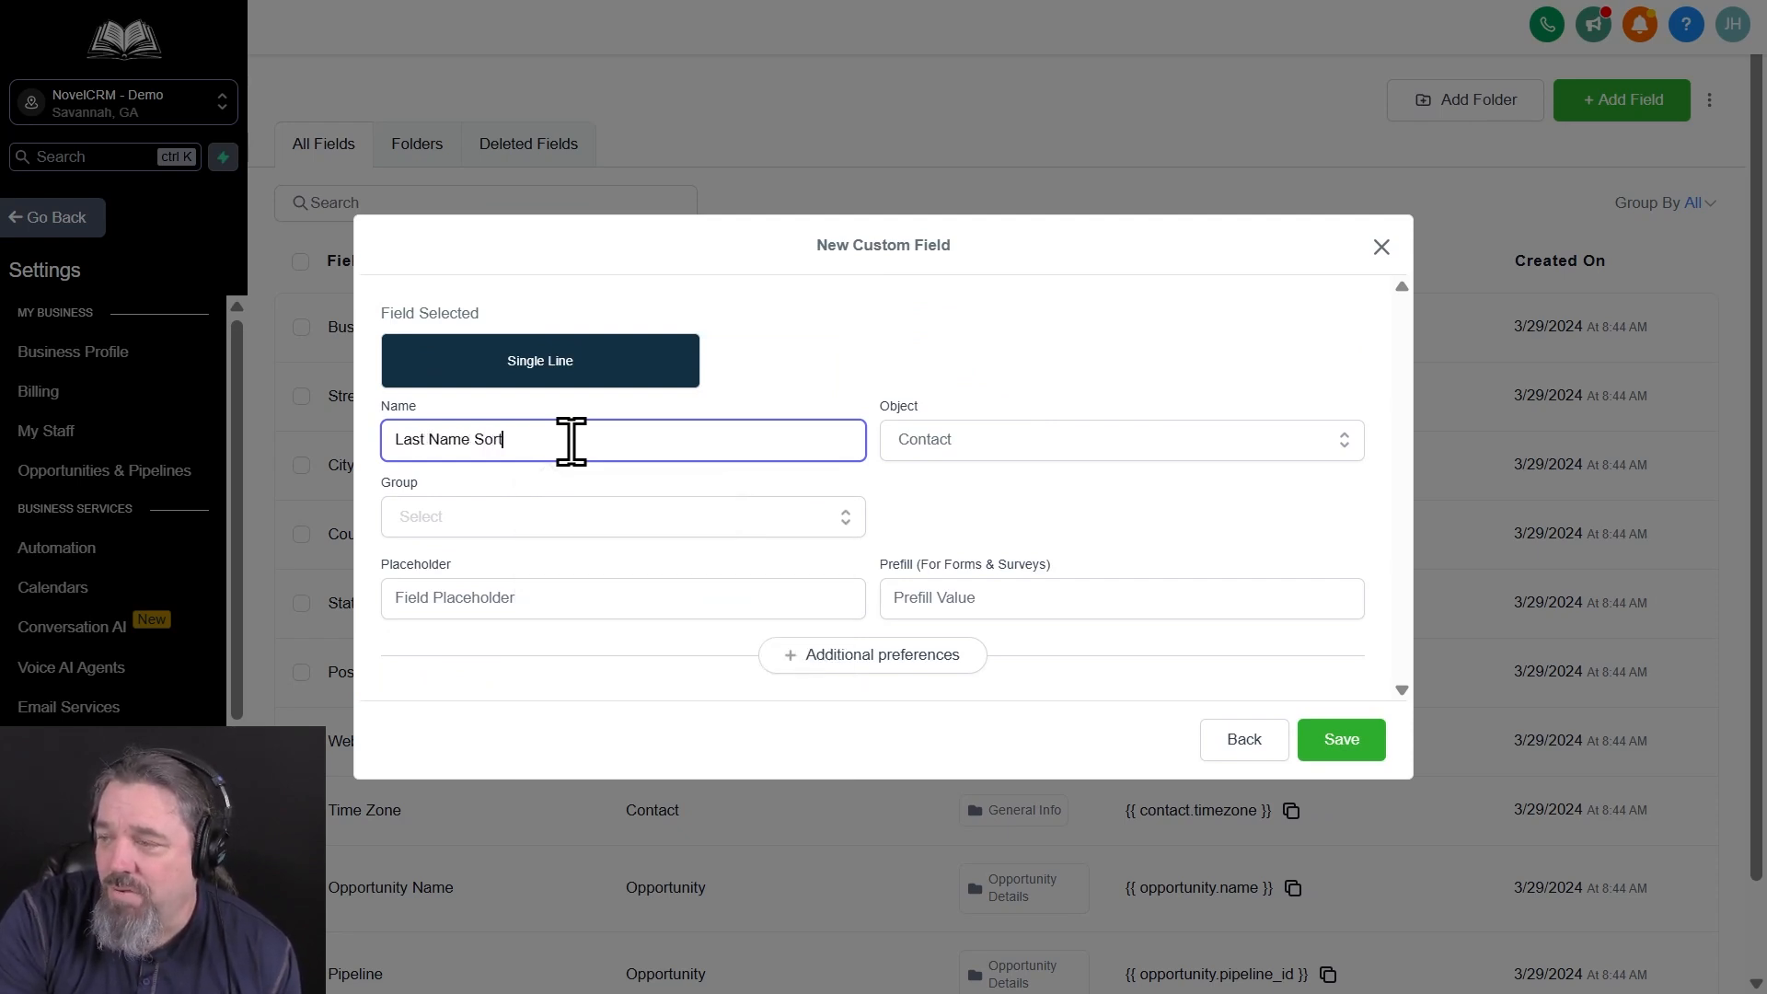
click(615, 517)
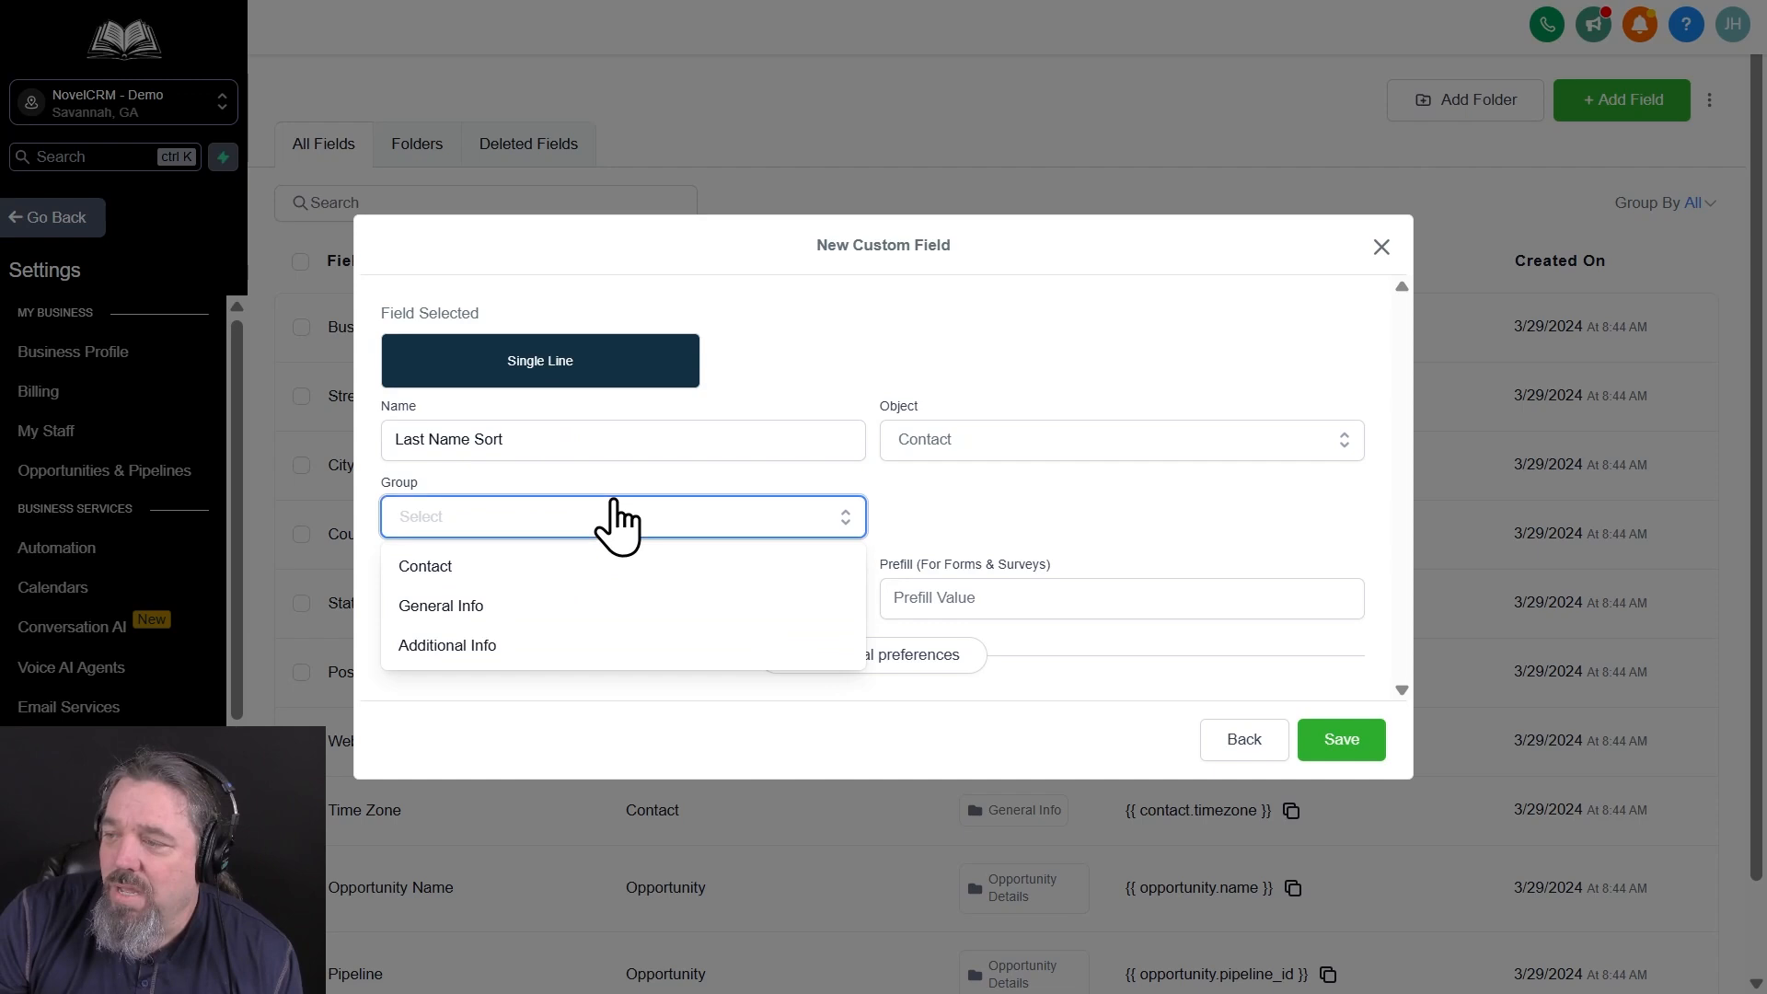
click(545, 581)
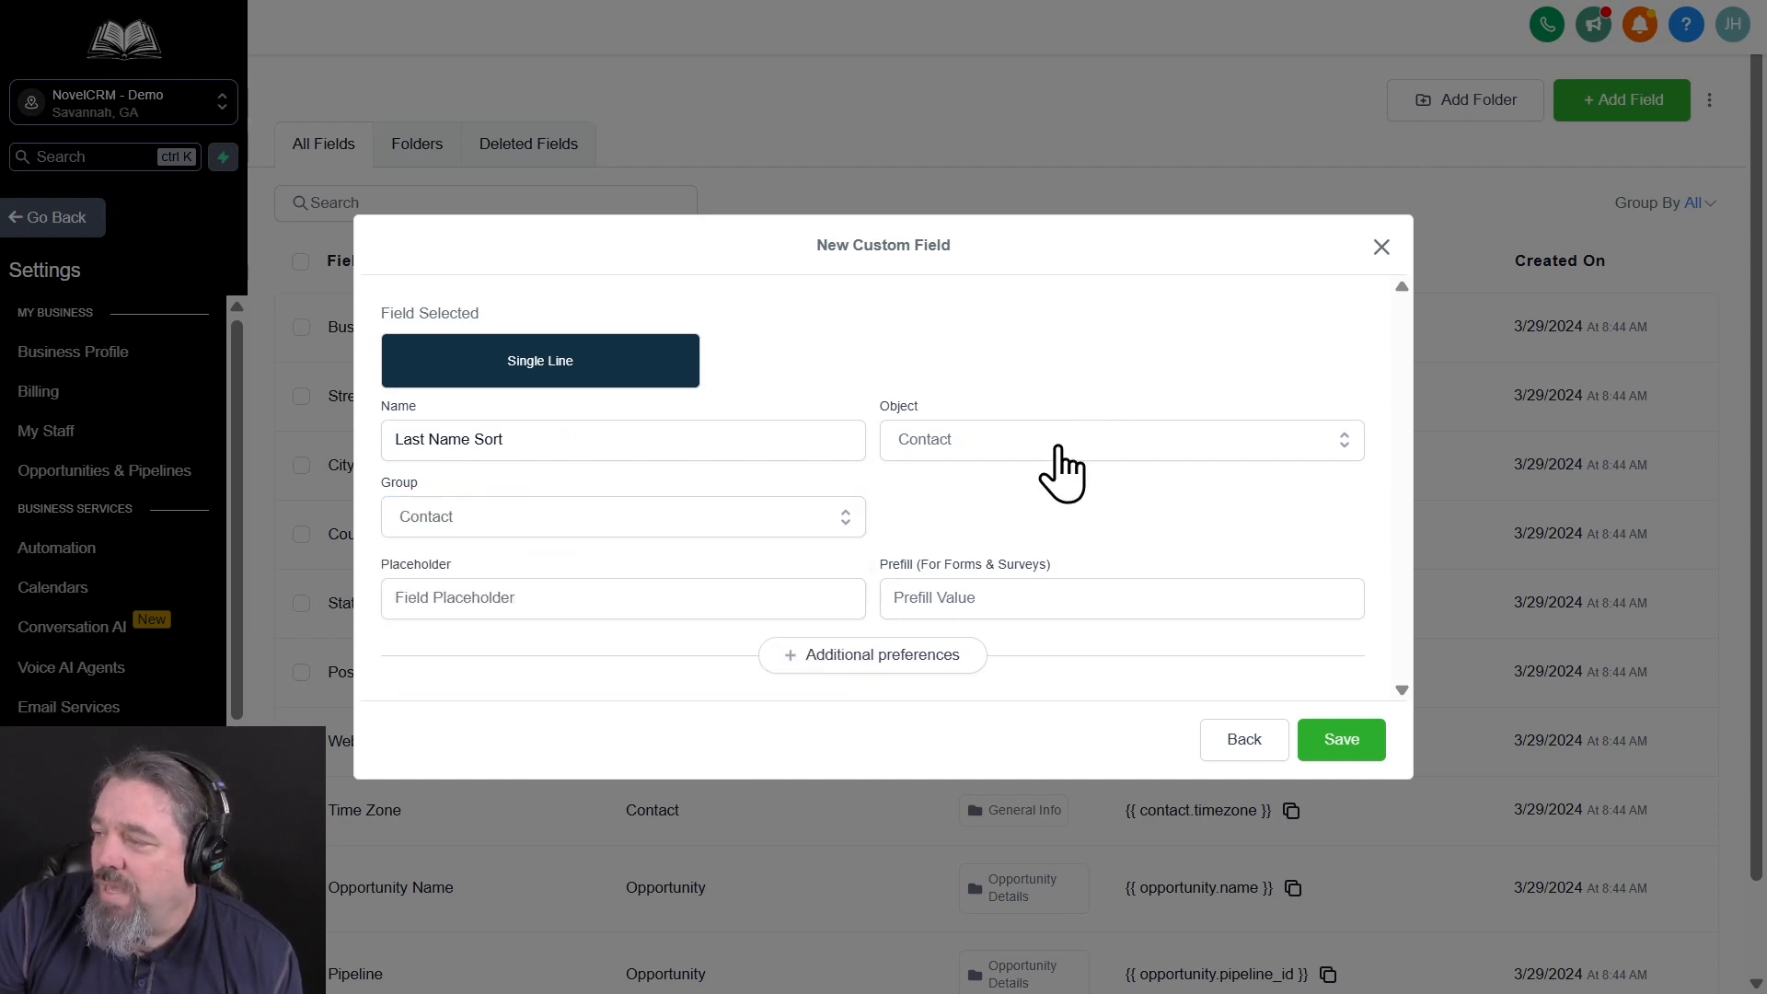
click(1346, 741)
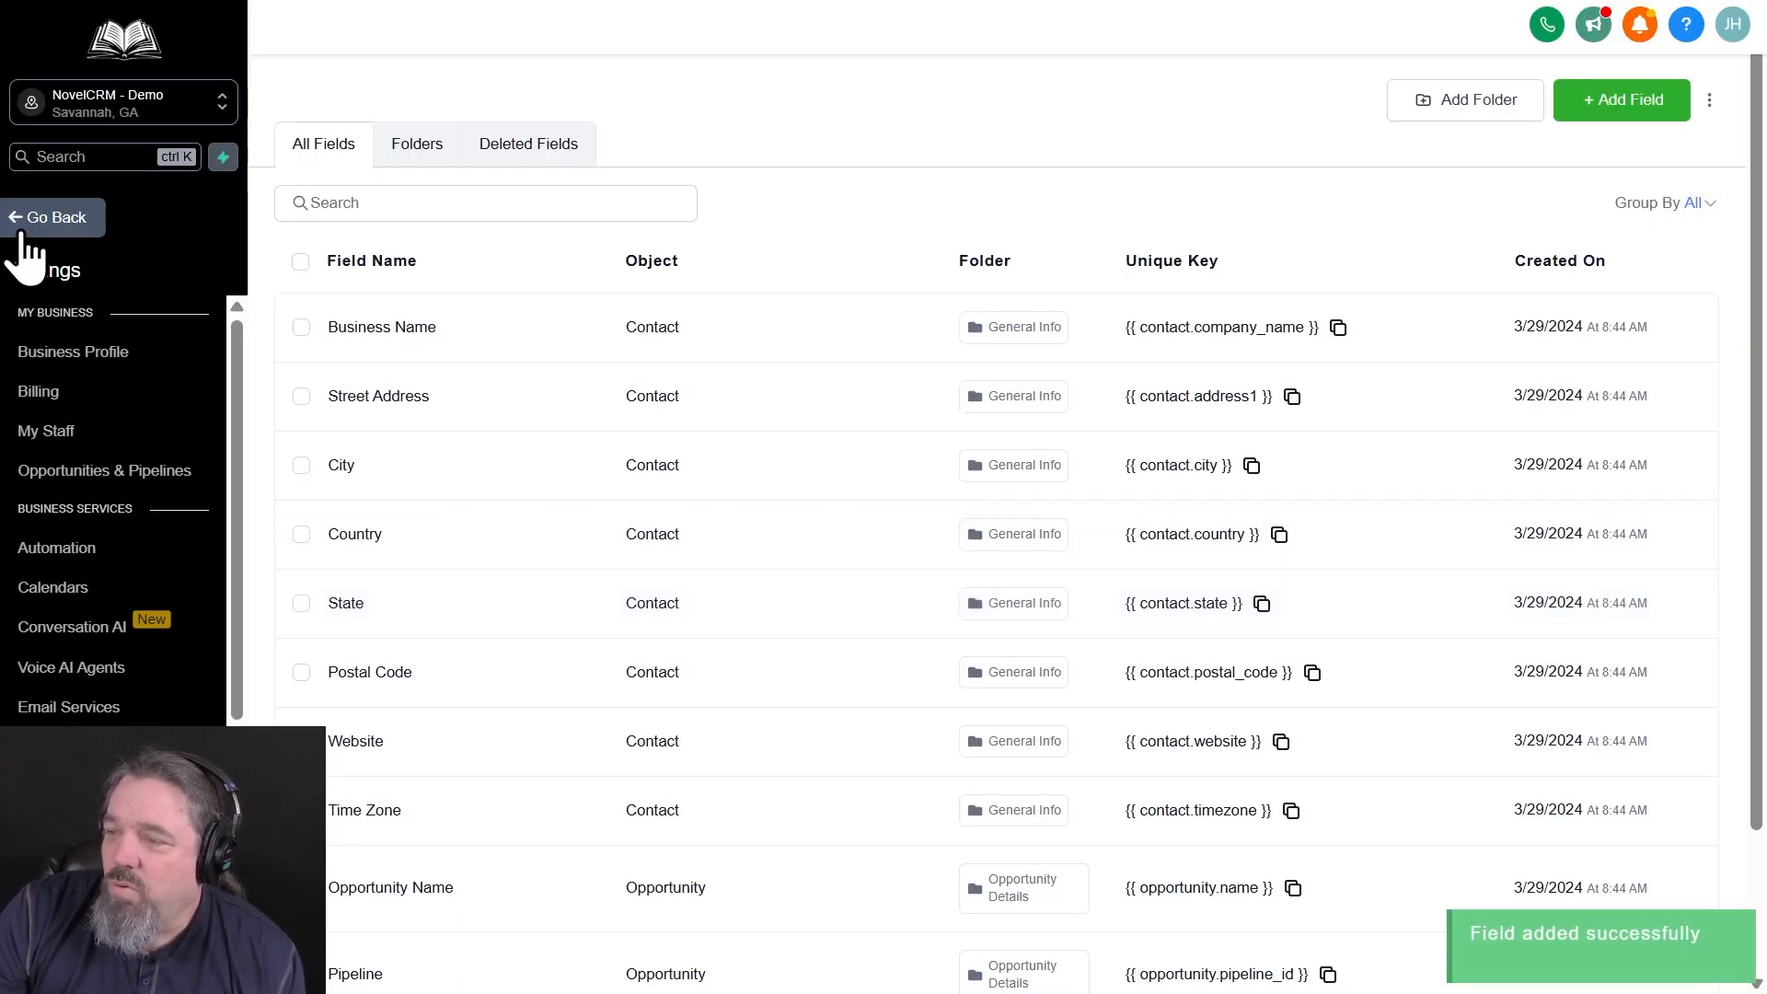
Leave the settings and create a new automation workflow from scratch
click(23, 232)
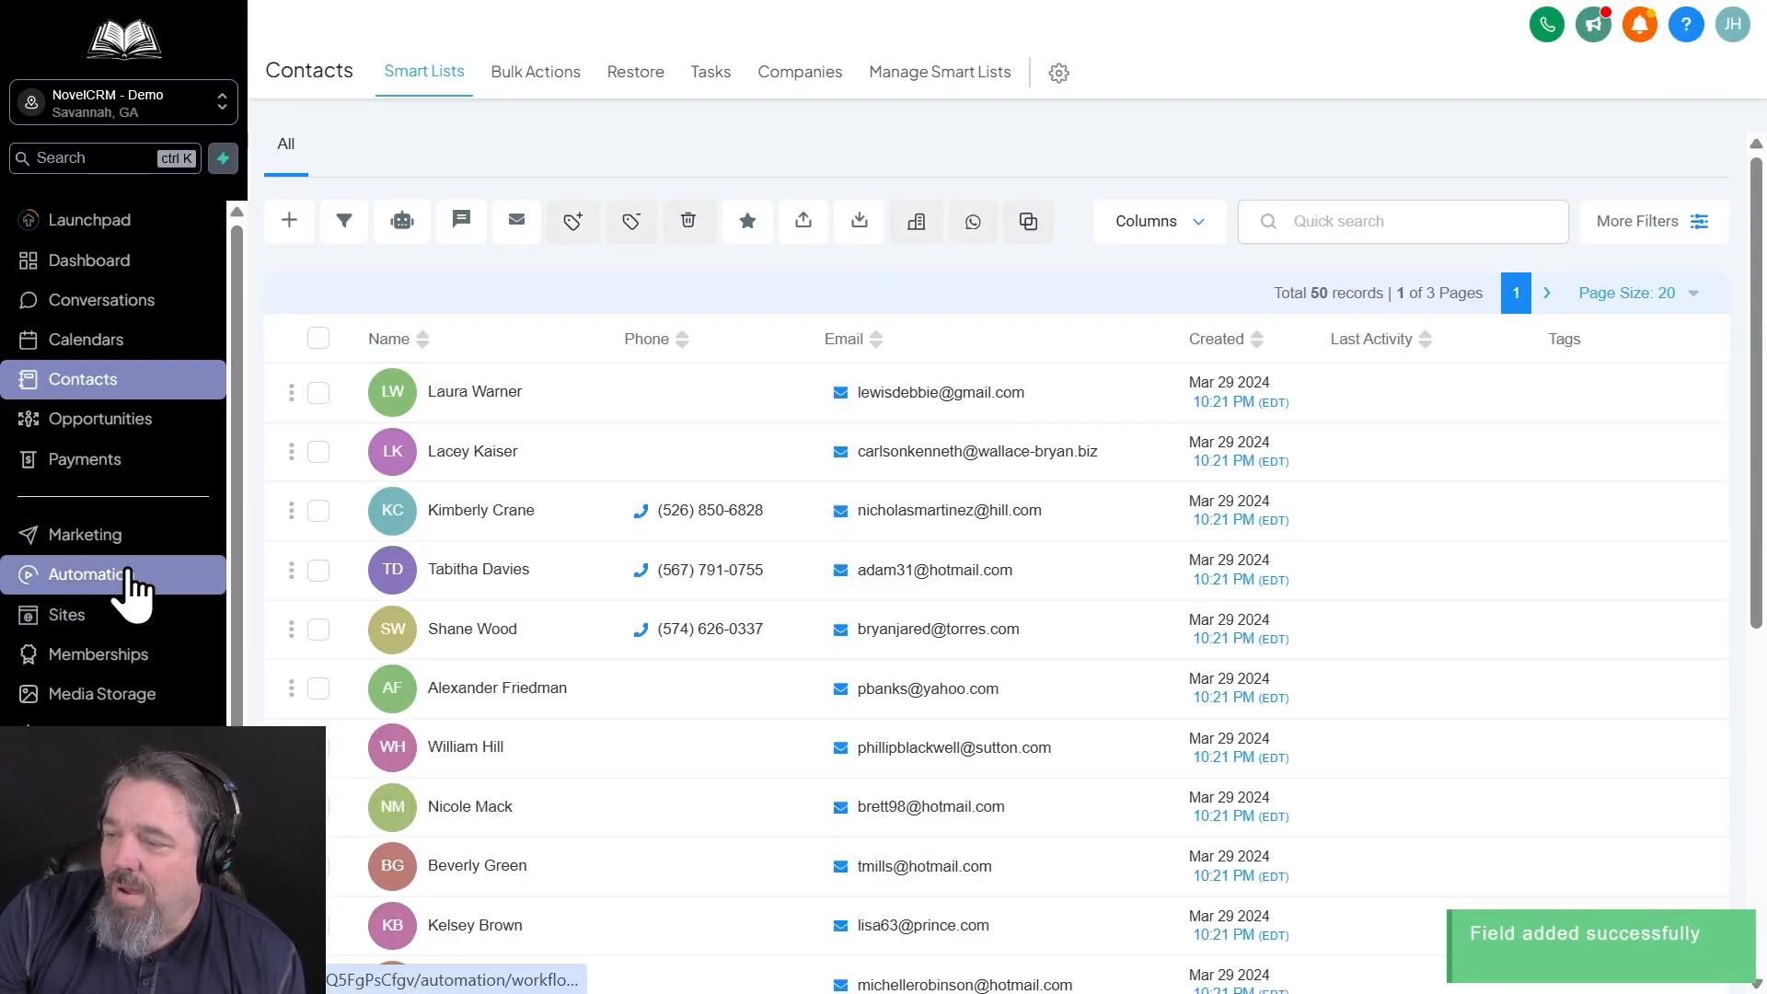
click(58, 582)
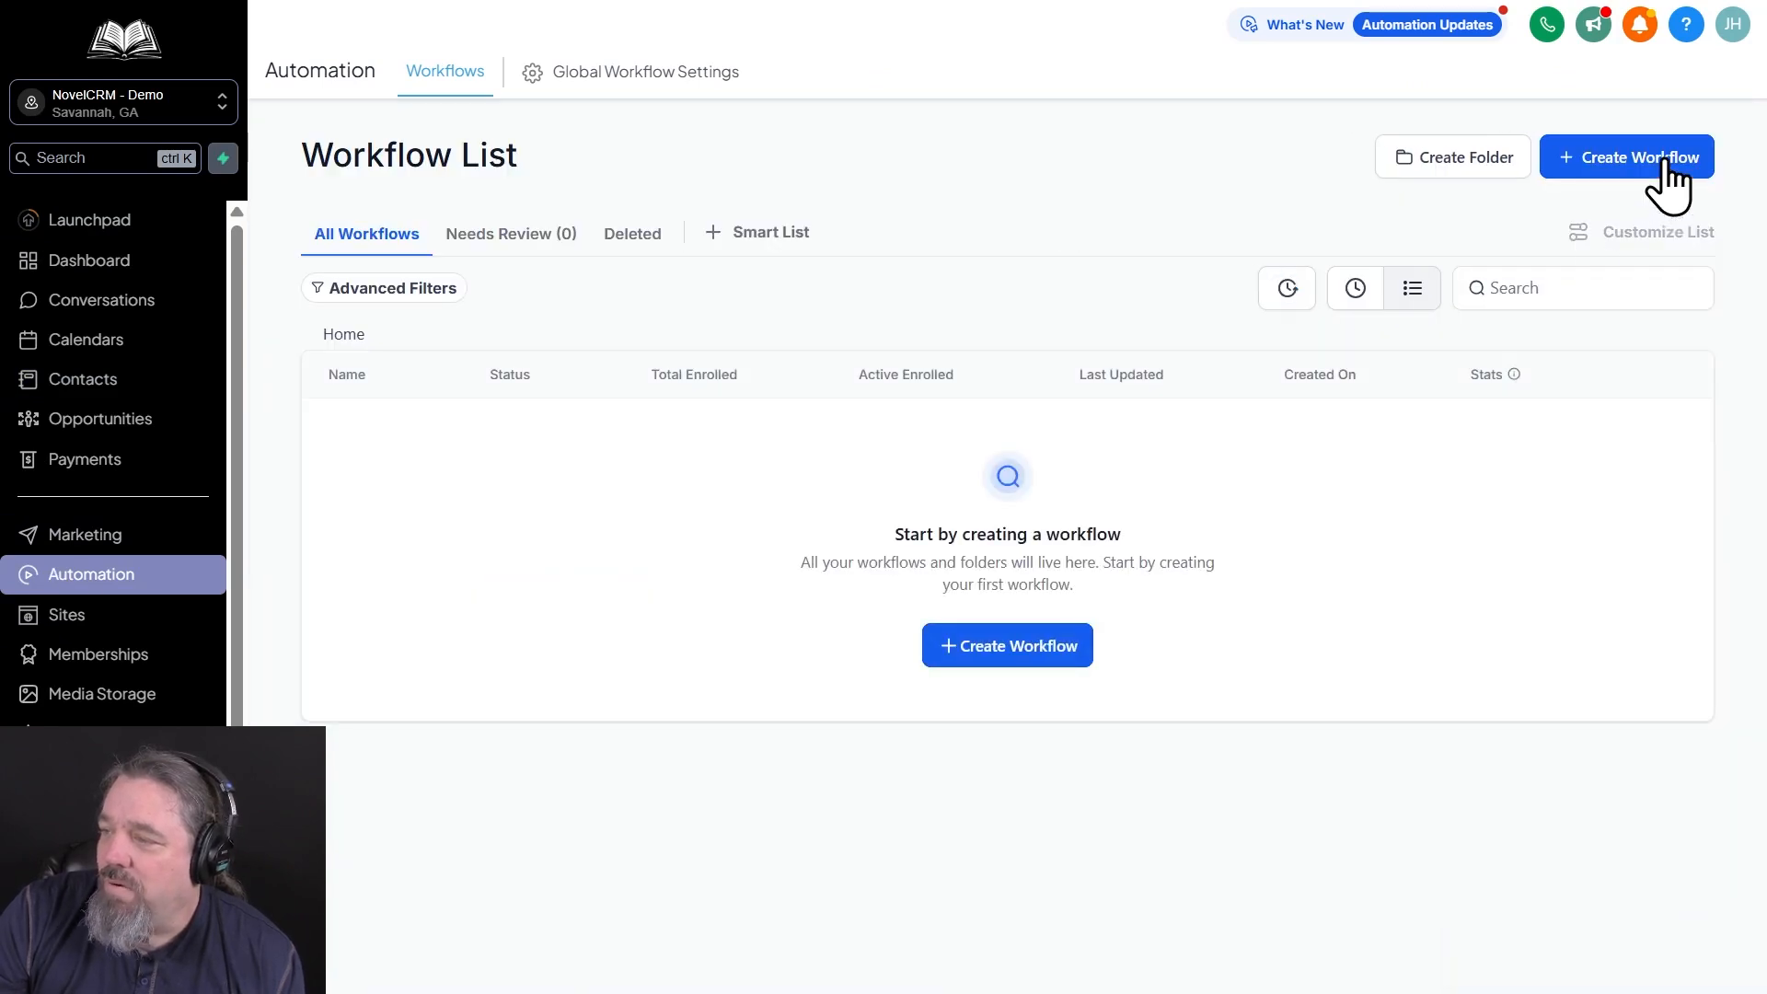
click(1665, 157)
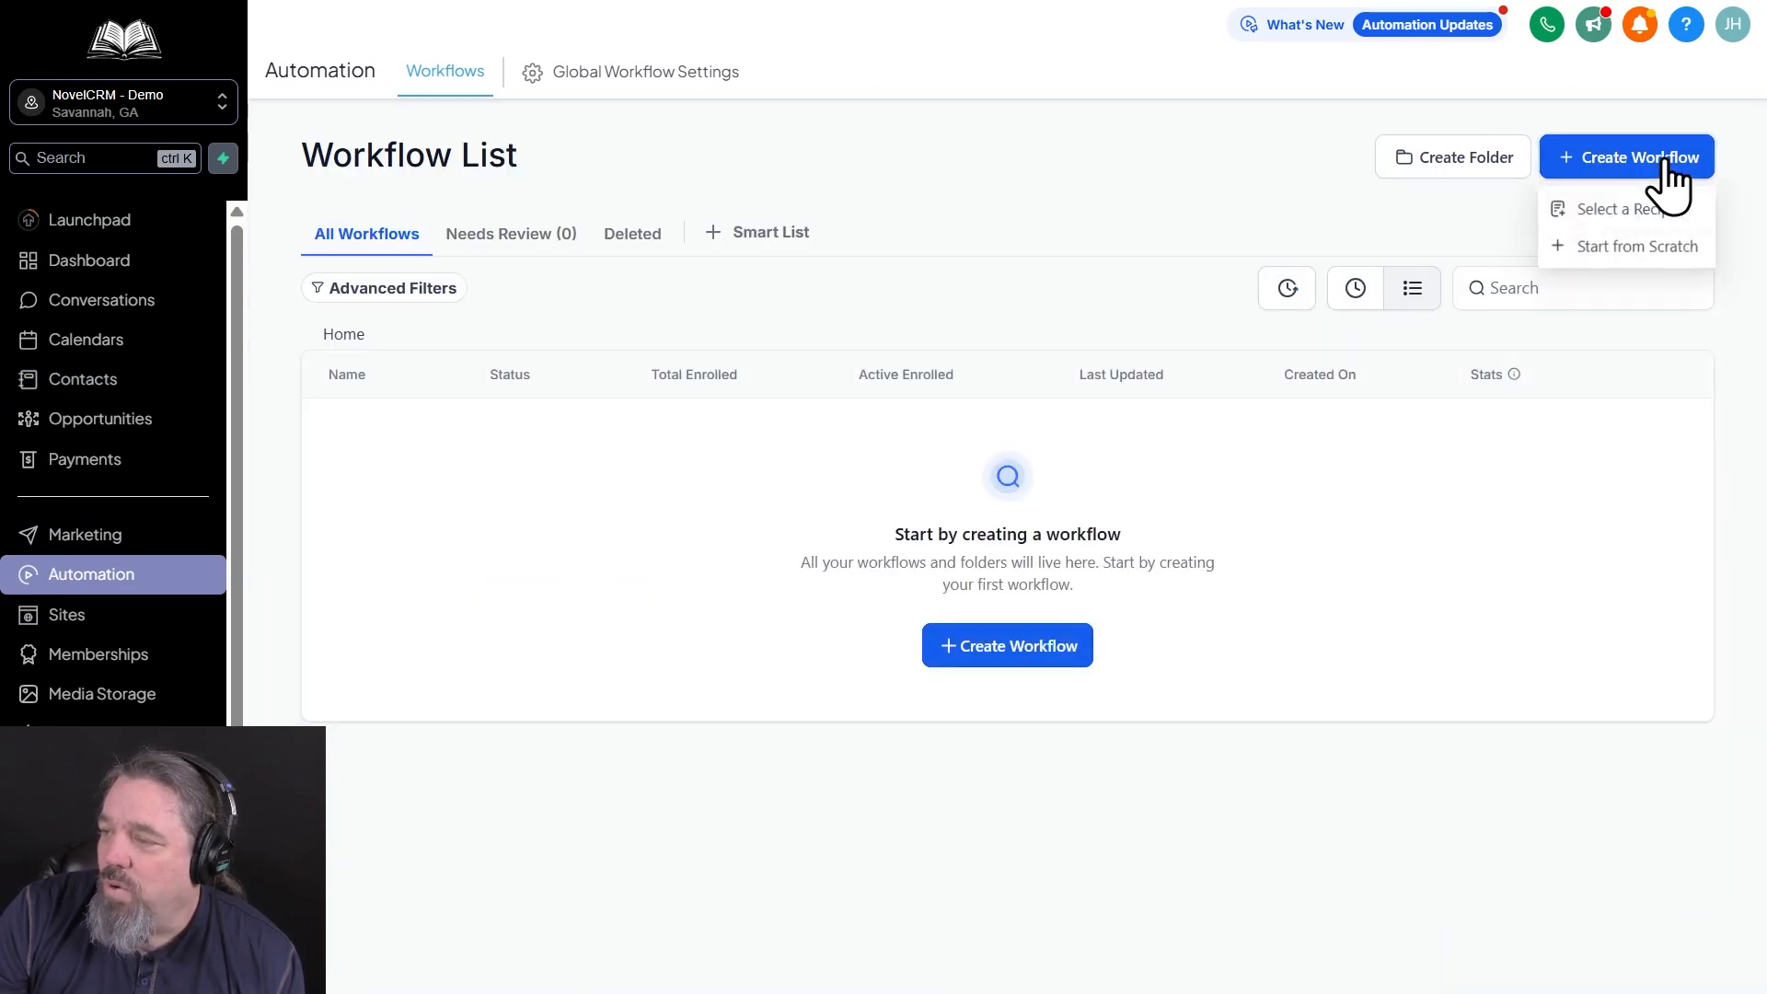
click(1626, 248)
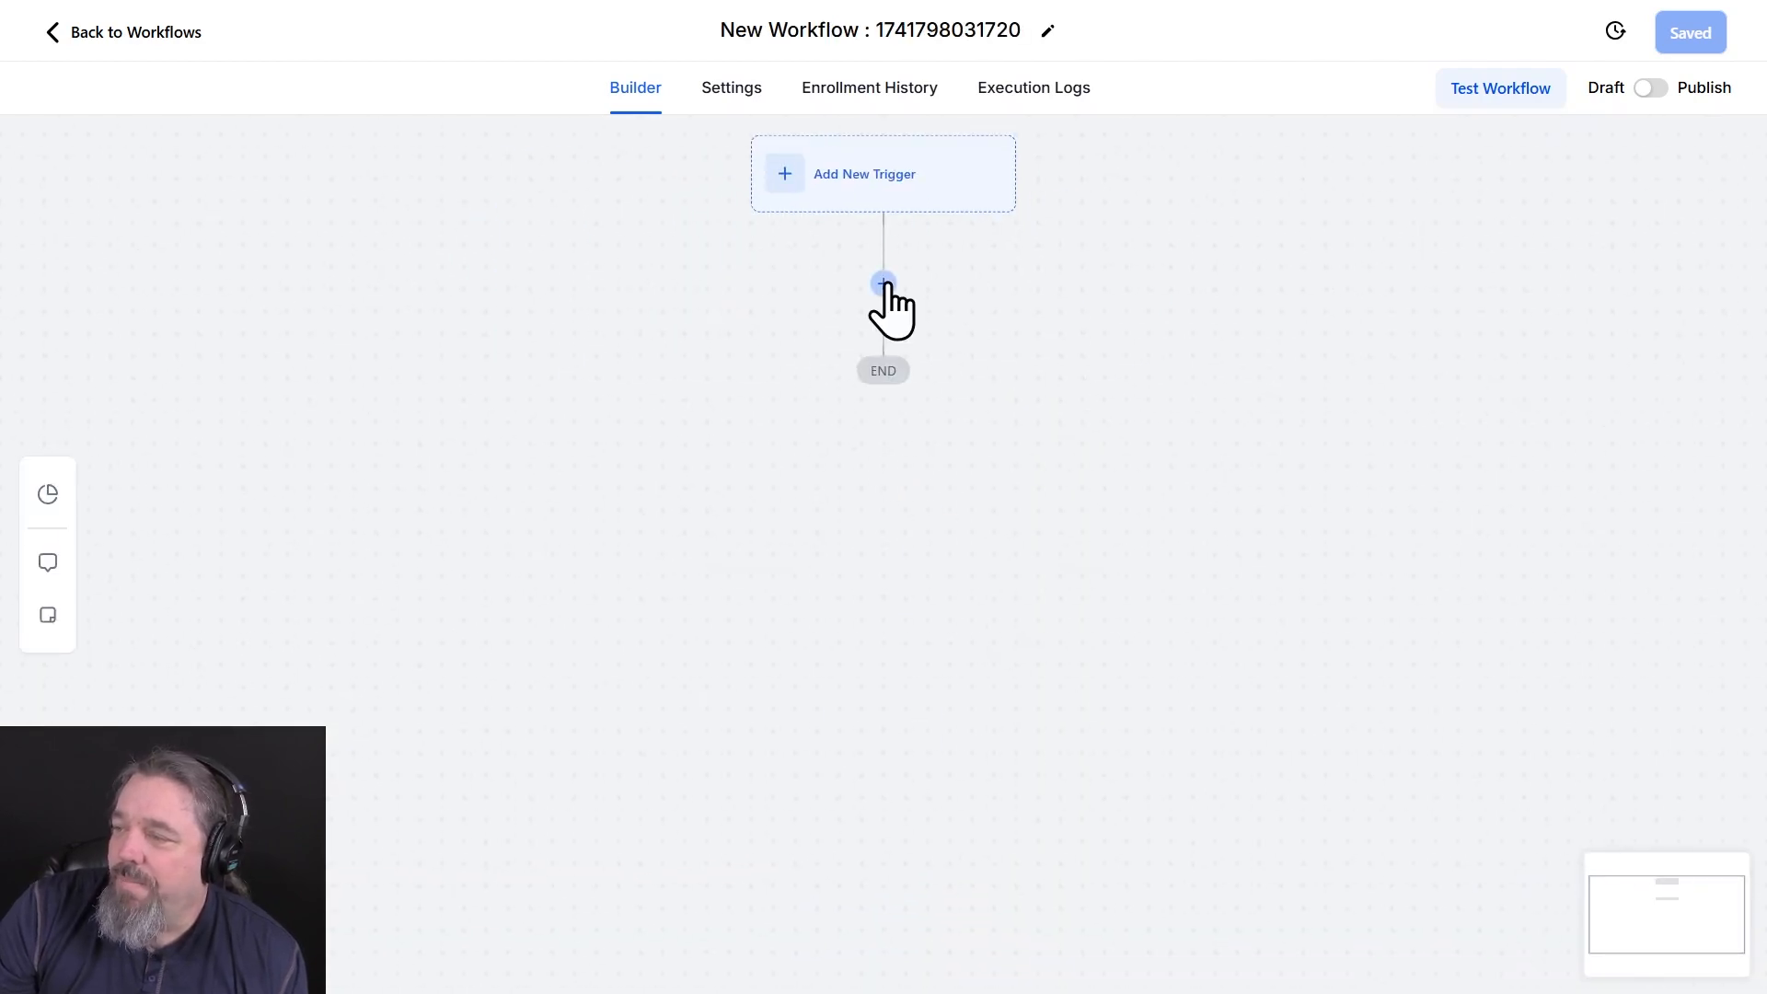
Add an Update Contact Field action to the workflow and choose the Last Name Sort custom field as its target
click(883, 283)
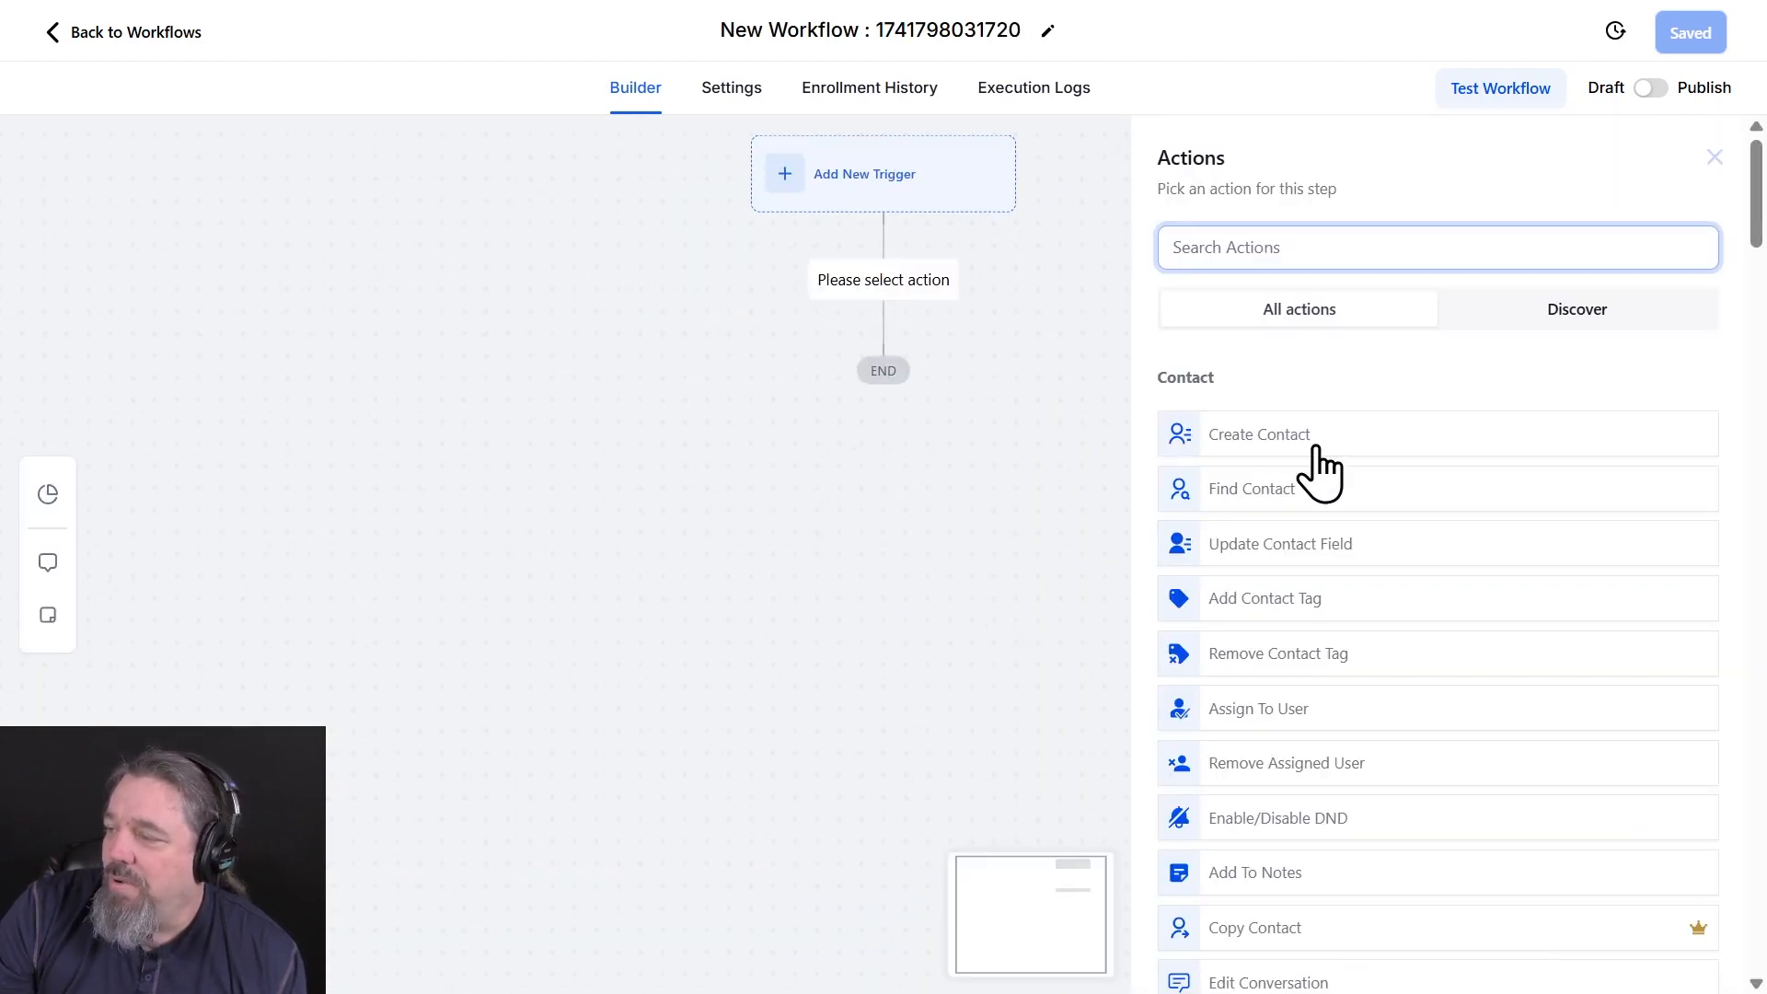
click(1339, 550)
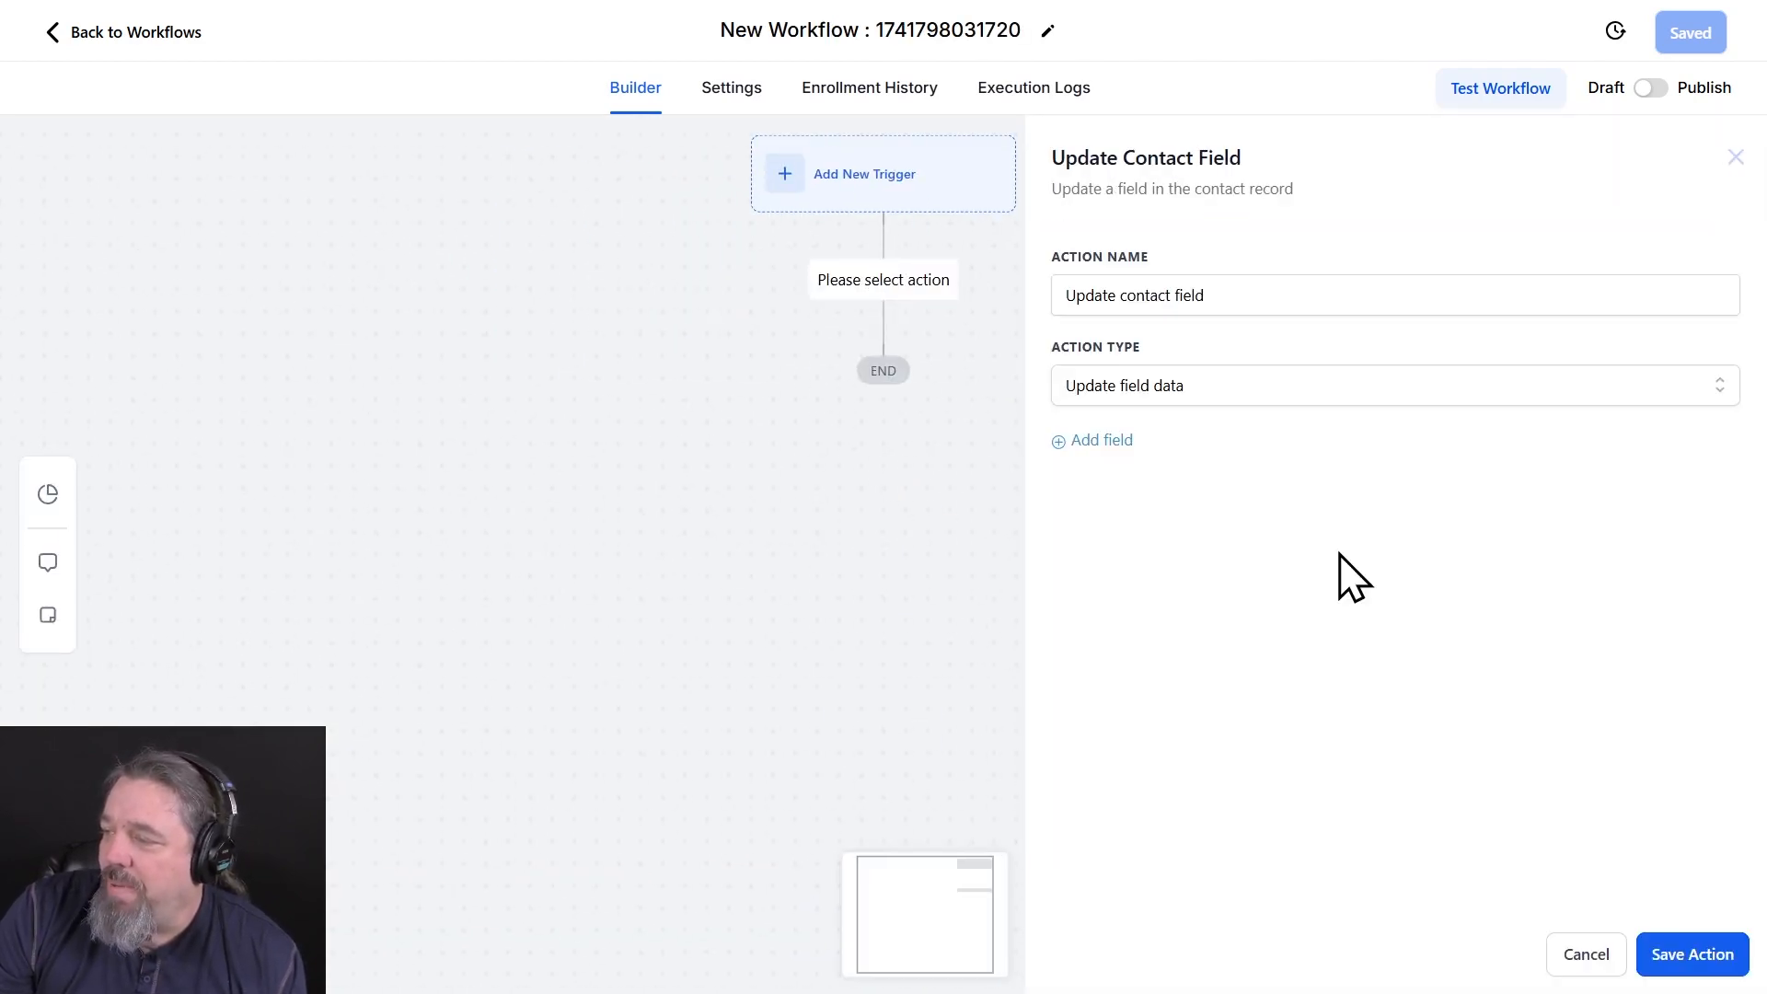
click(1110, 440)
click(1141, 487)
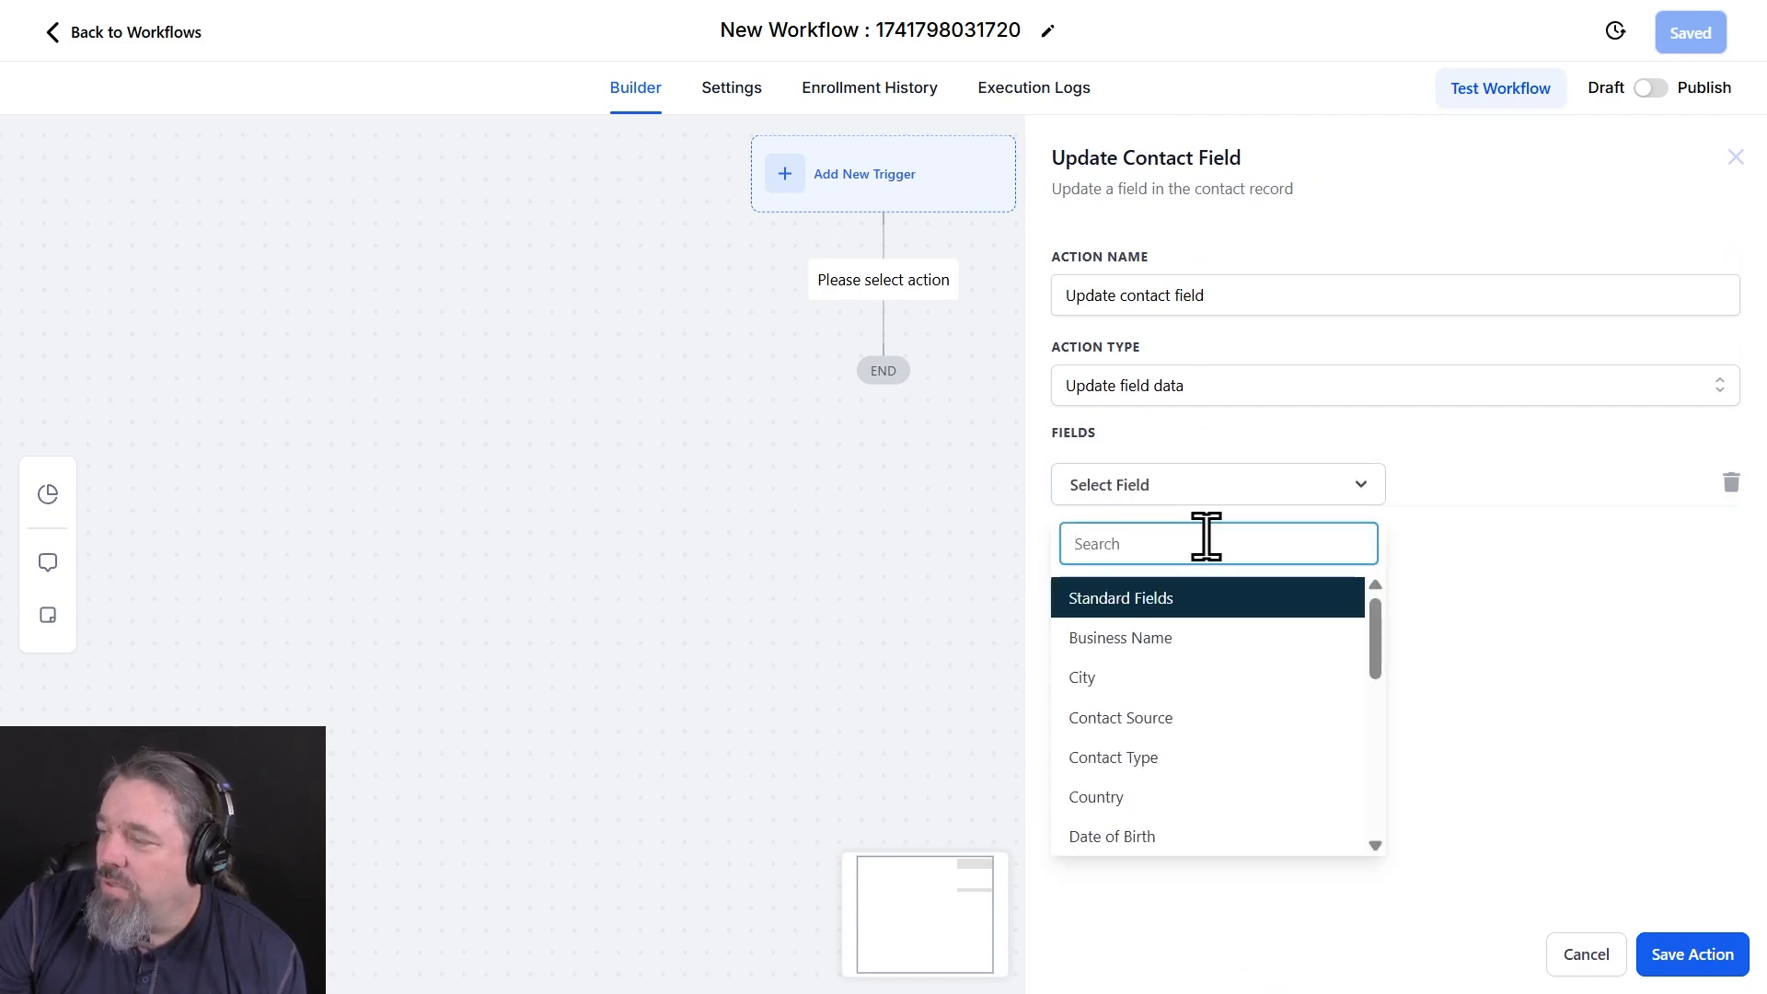
scroll(1203, 749, down, 8)
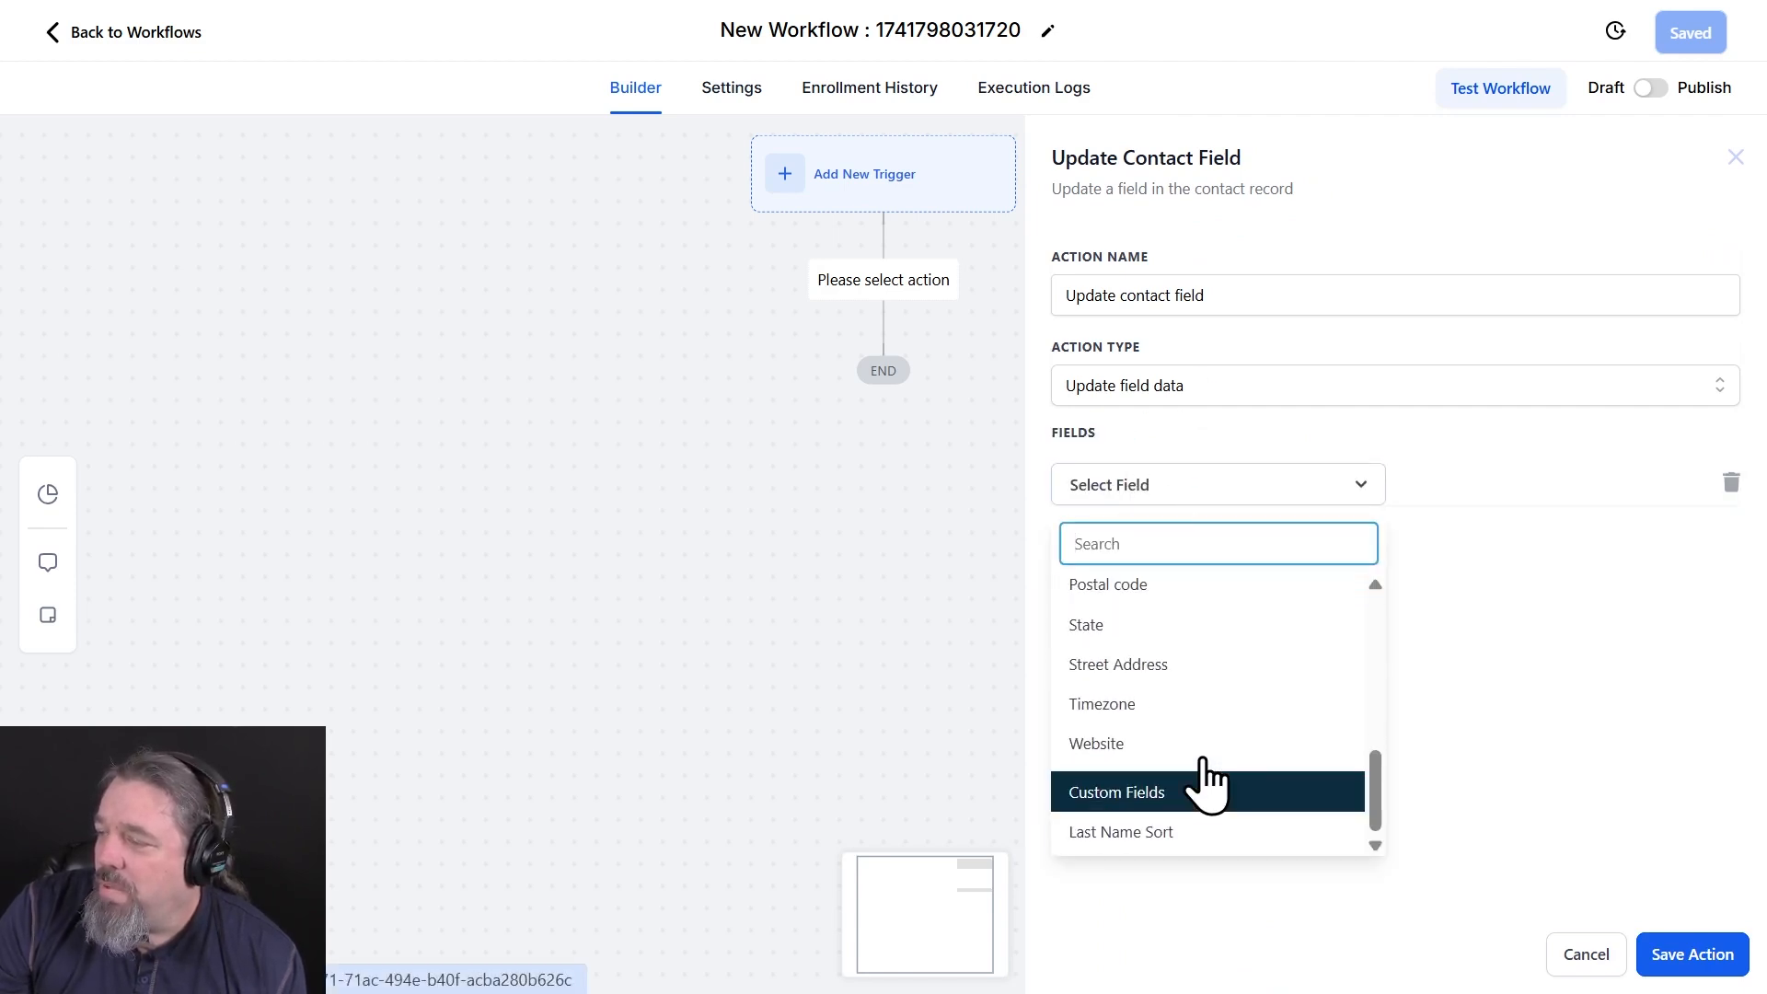
click(1172, 837)
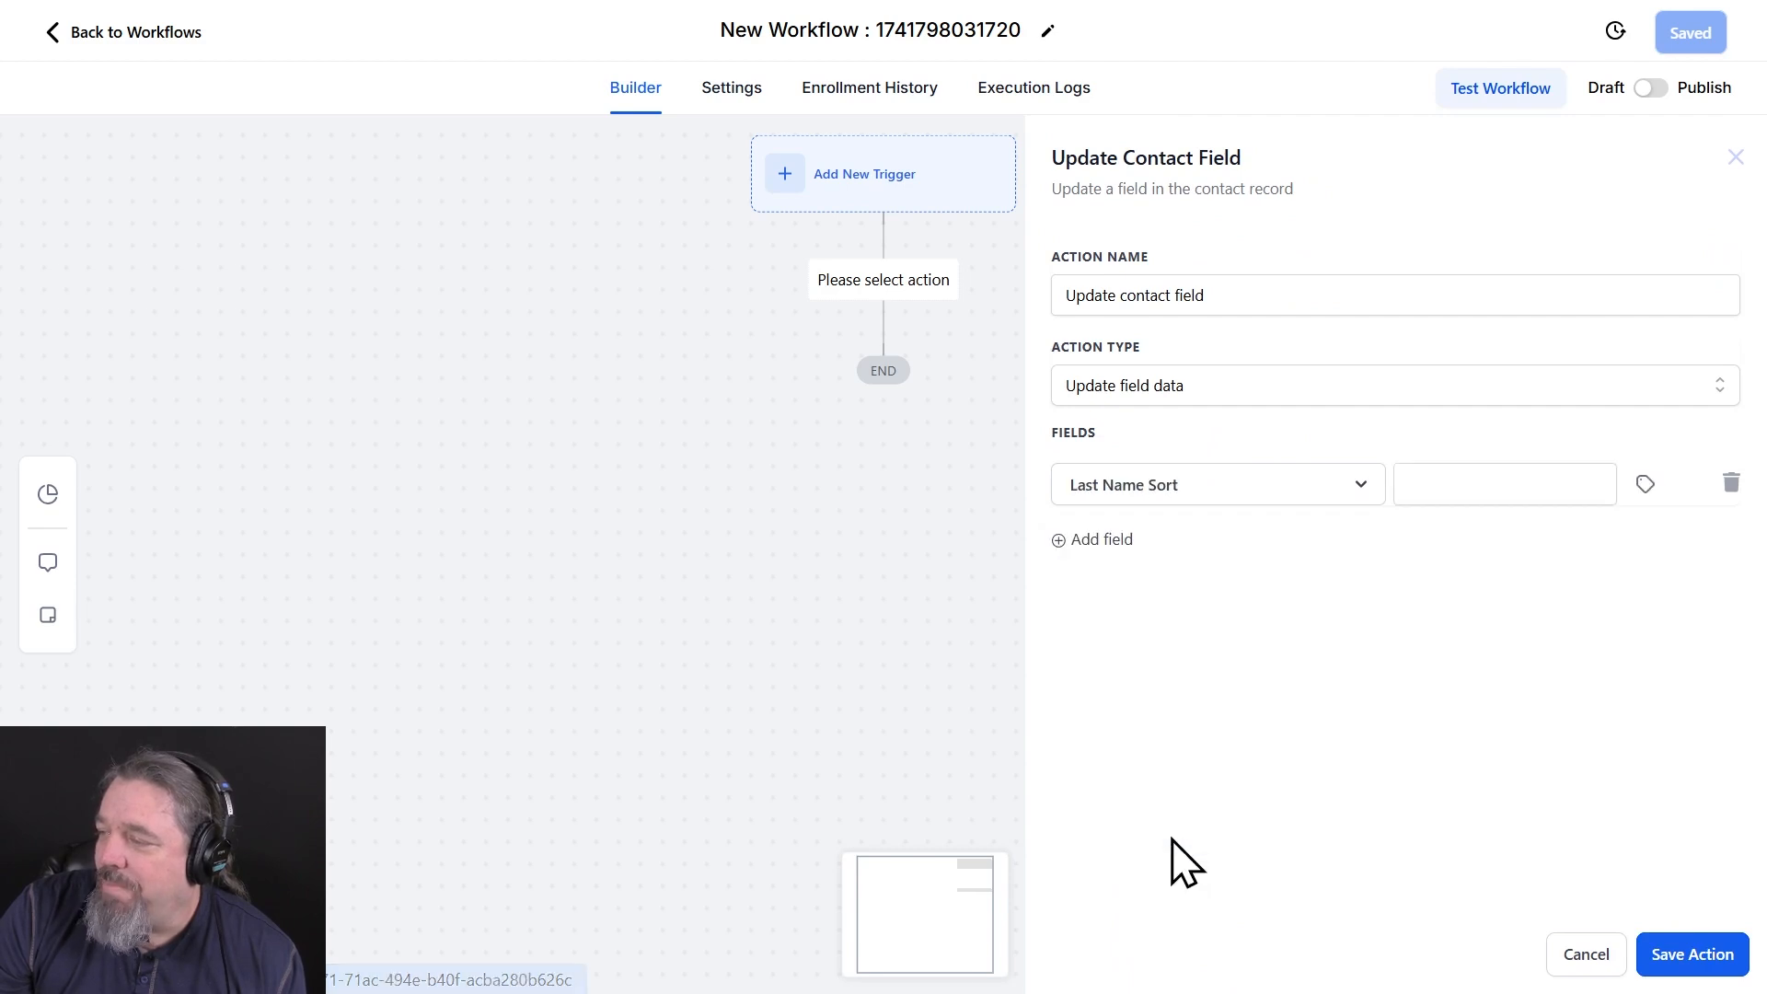
Fill the Last Name Sort field with the contact's Last Name custom value, {{contact.last_name}}, and save the action
click(1647, 486)
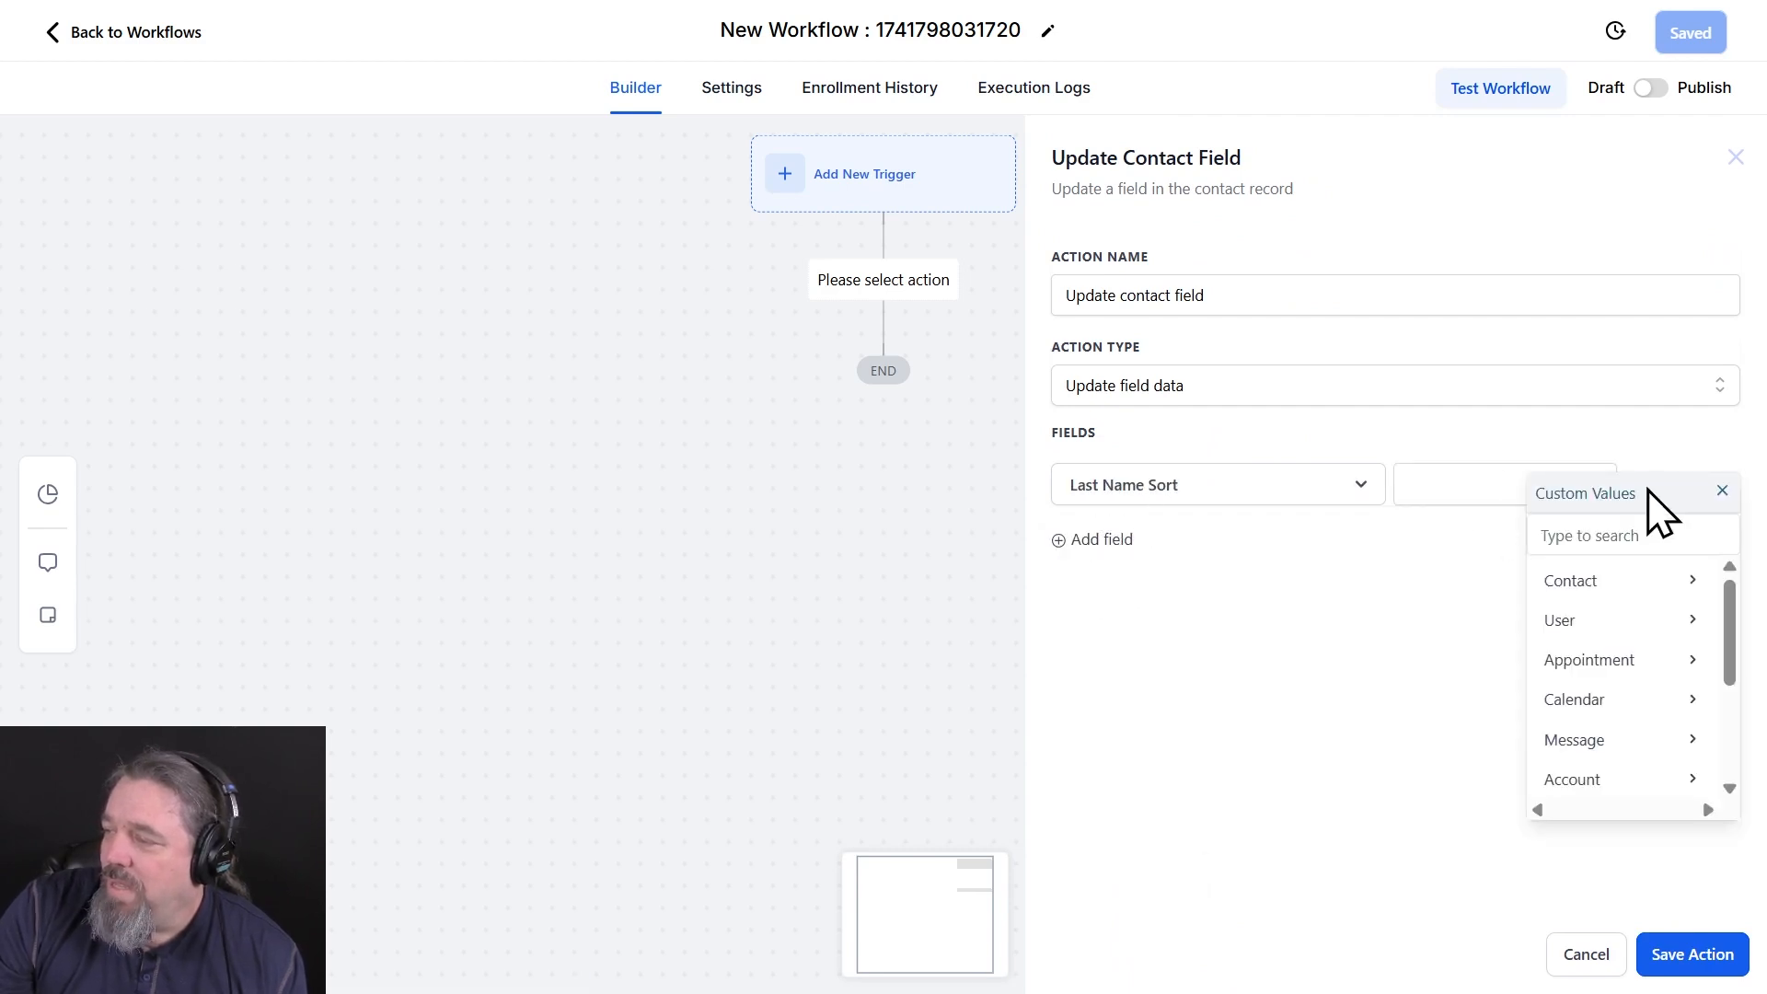
click(1654, 594)
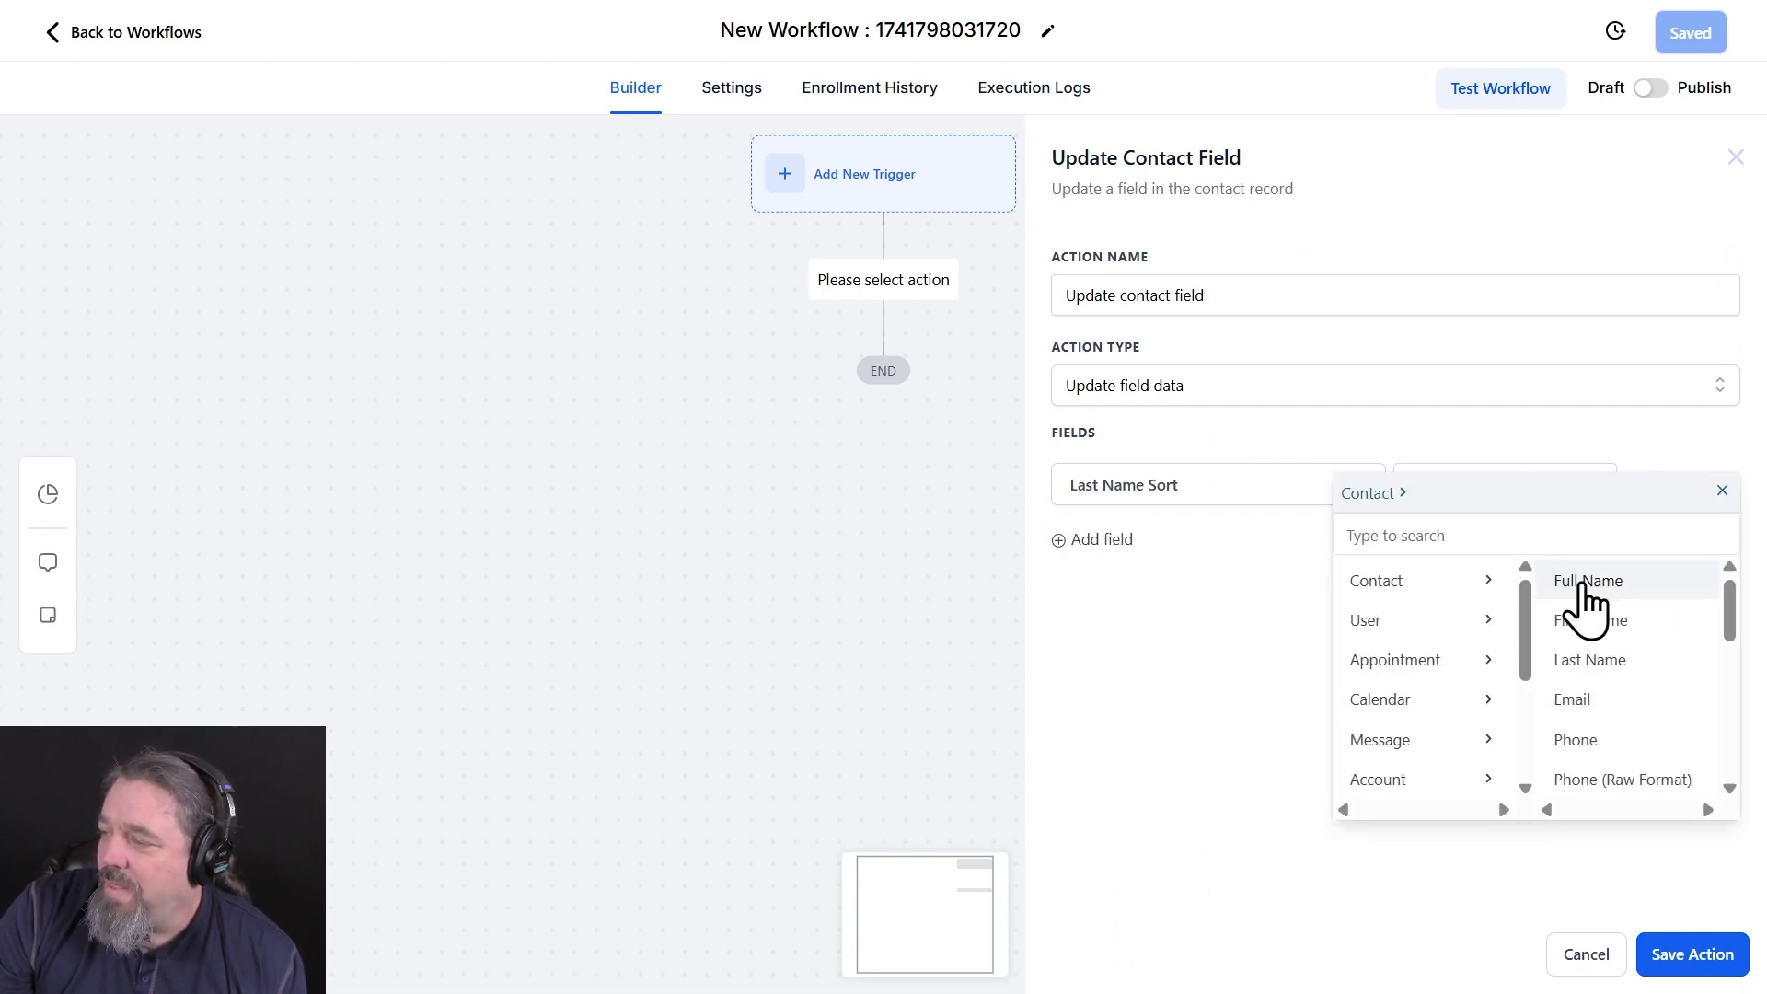
click(1606, 661)
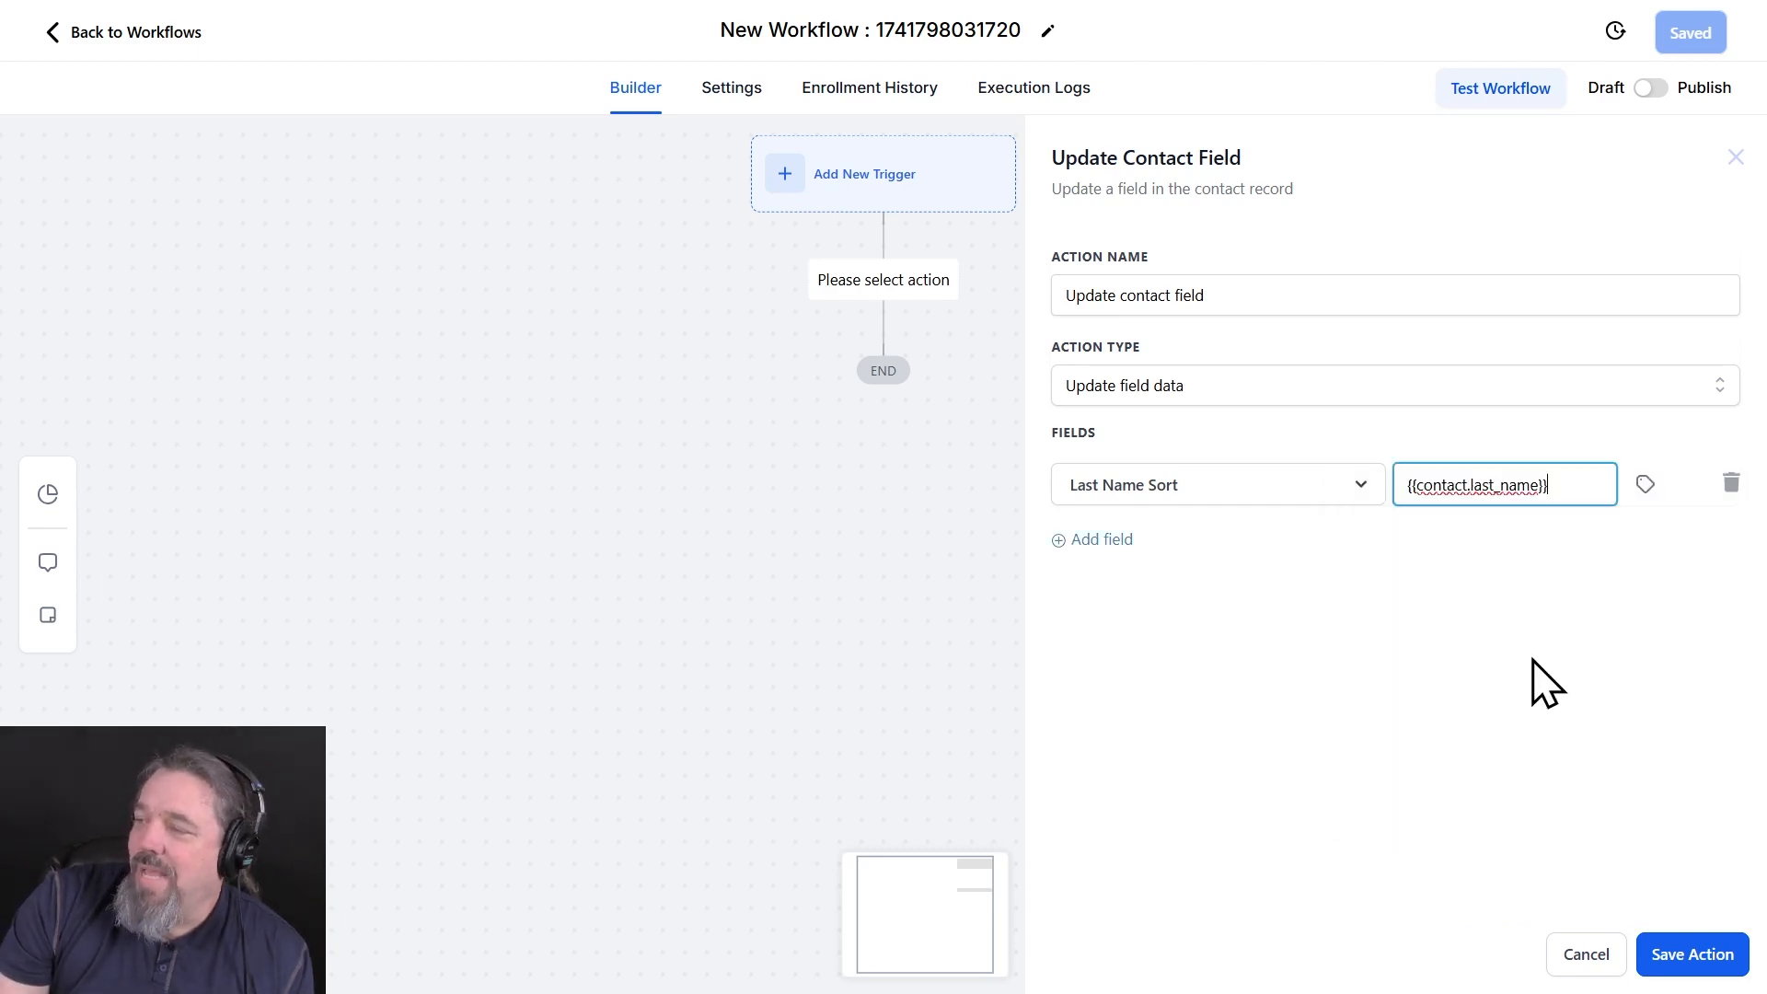
click(1730, 967)
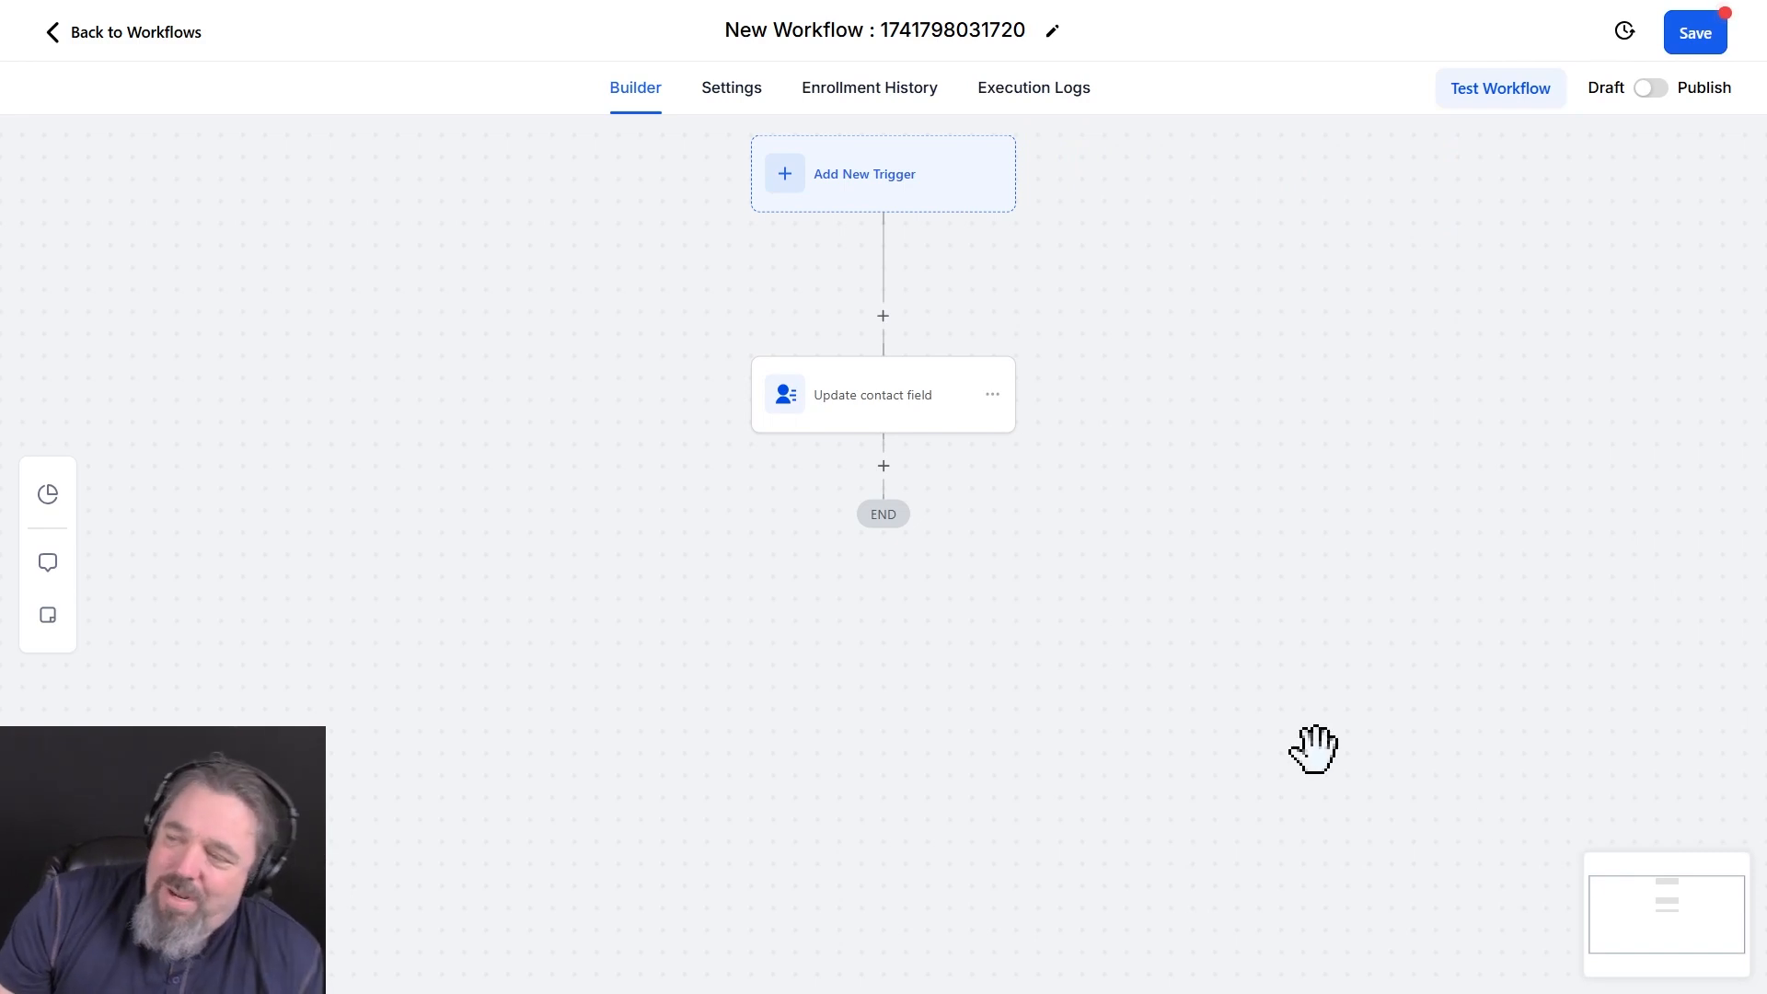
scroll(1150, 548, up, 1)
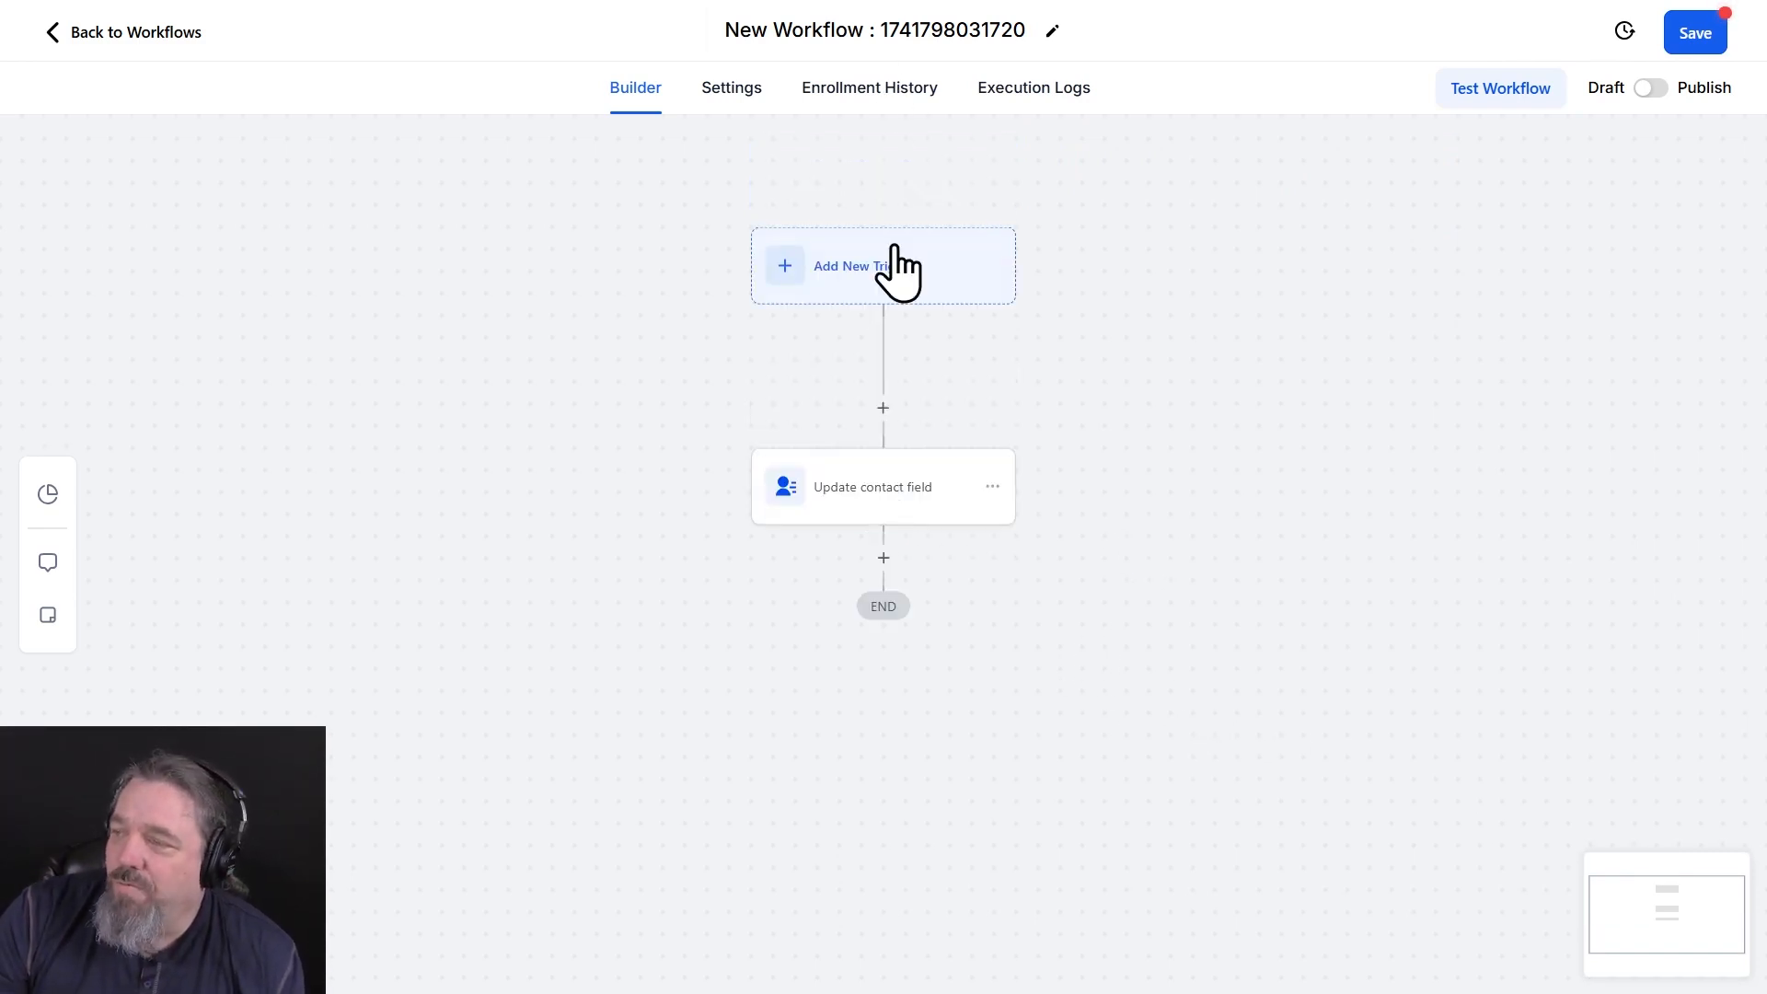
click(842, 276)
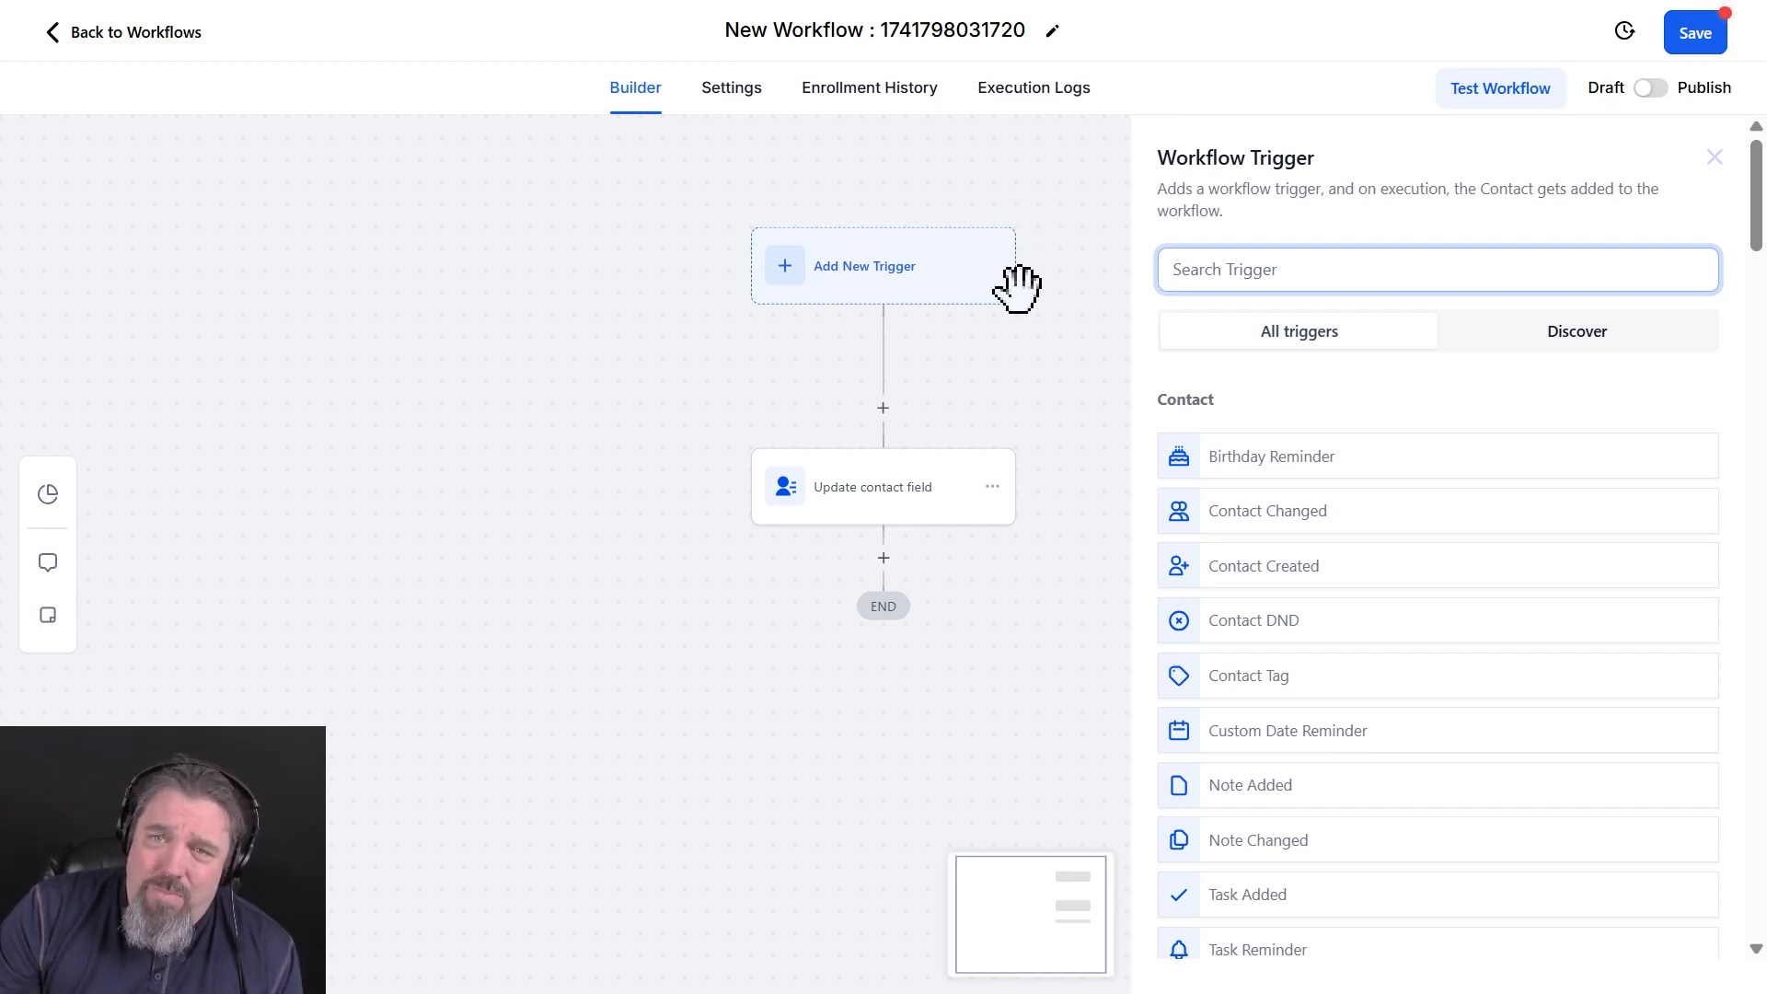
click(1286, 516)
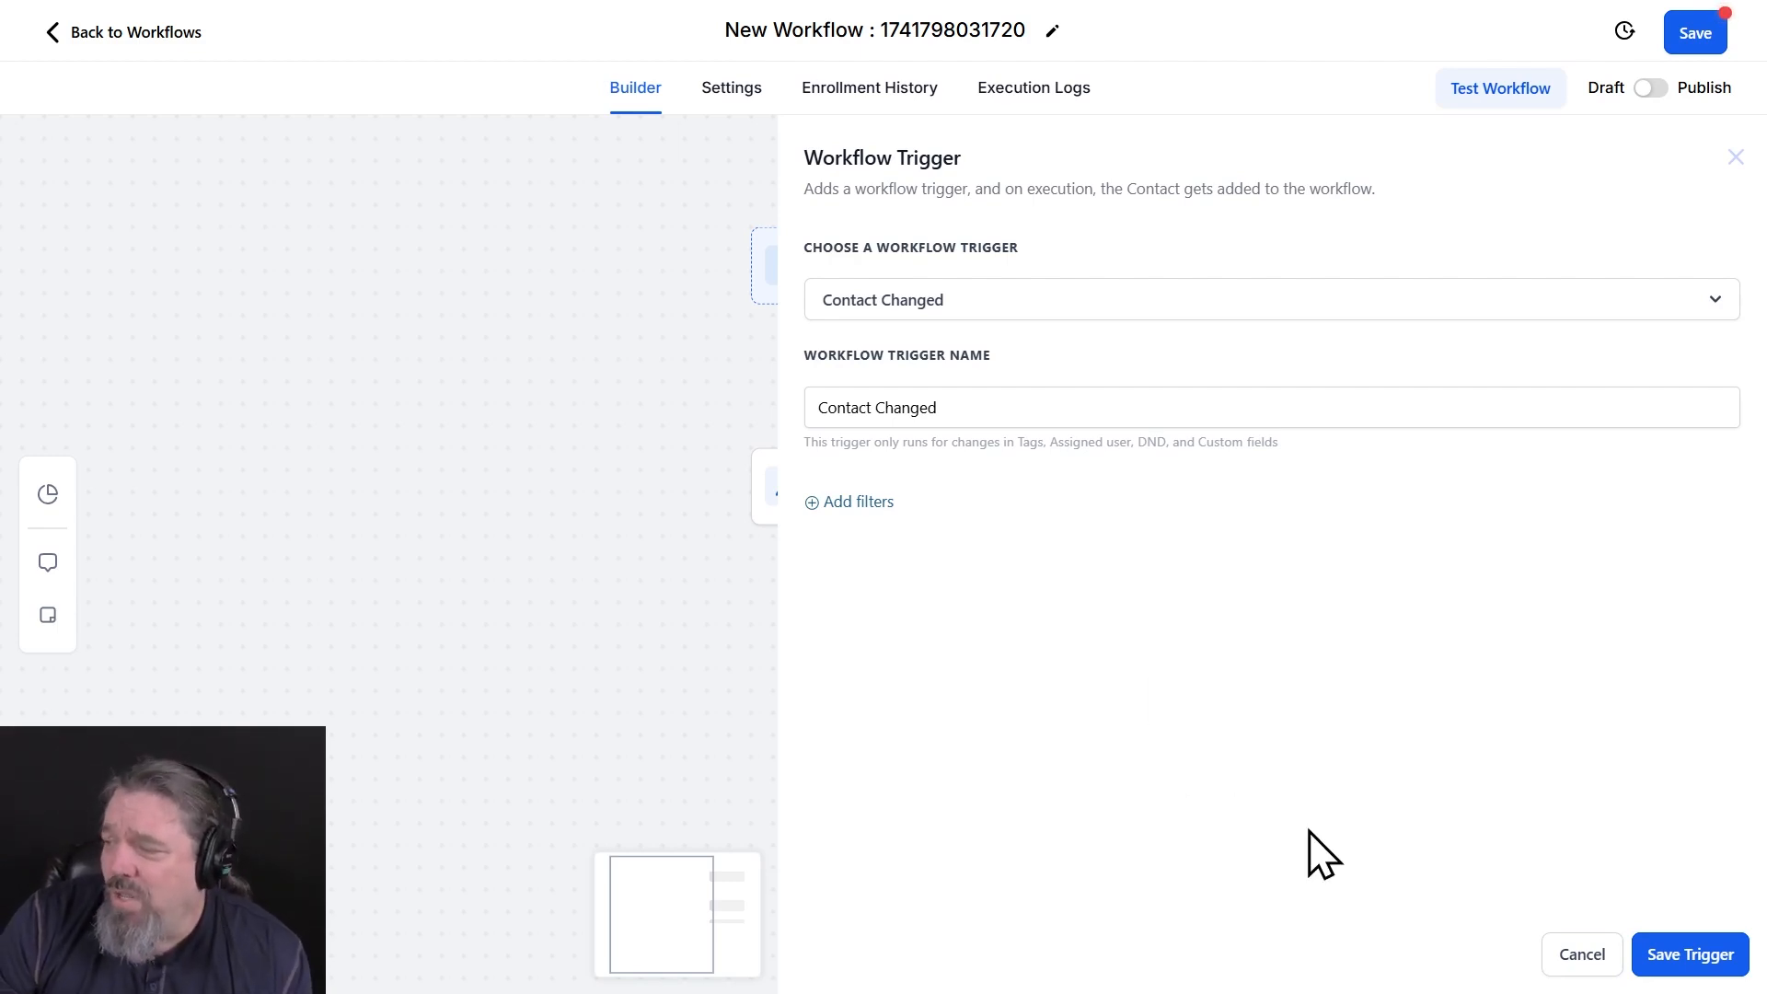
click(1578, 957)
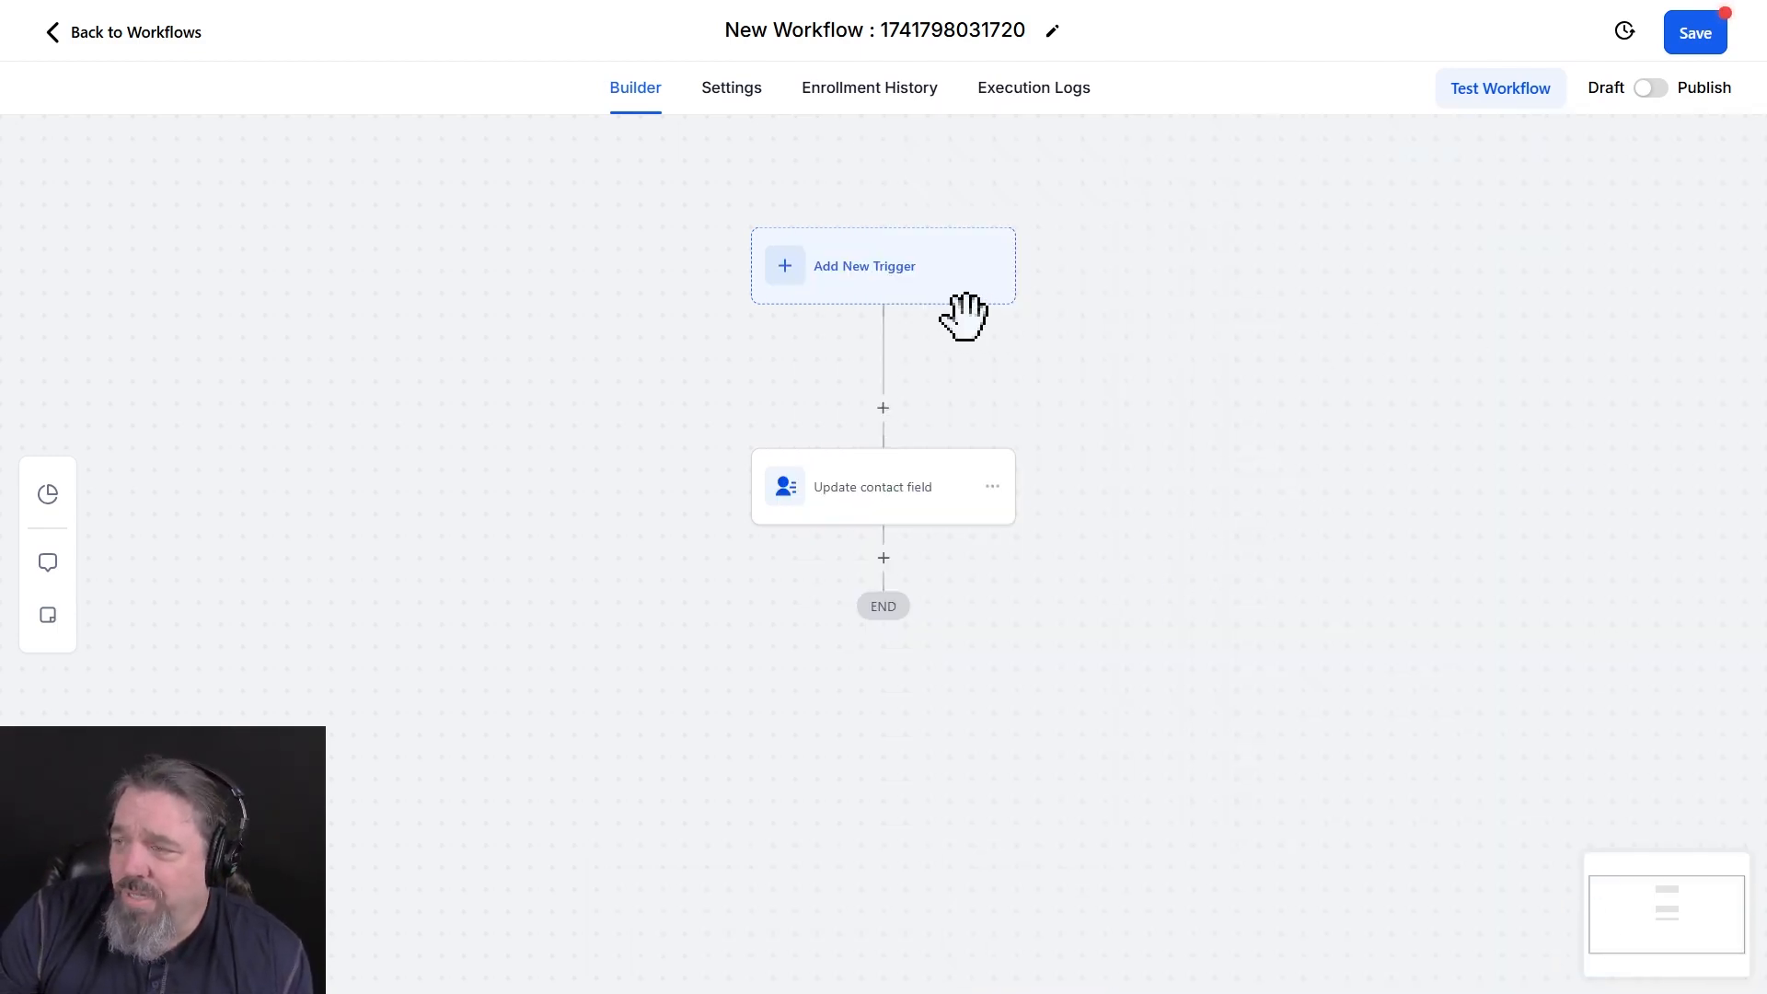
Add a Contact Created trigger to the workflow without filters and save the trigger
click(904, 285)
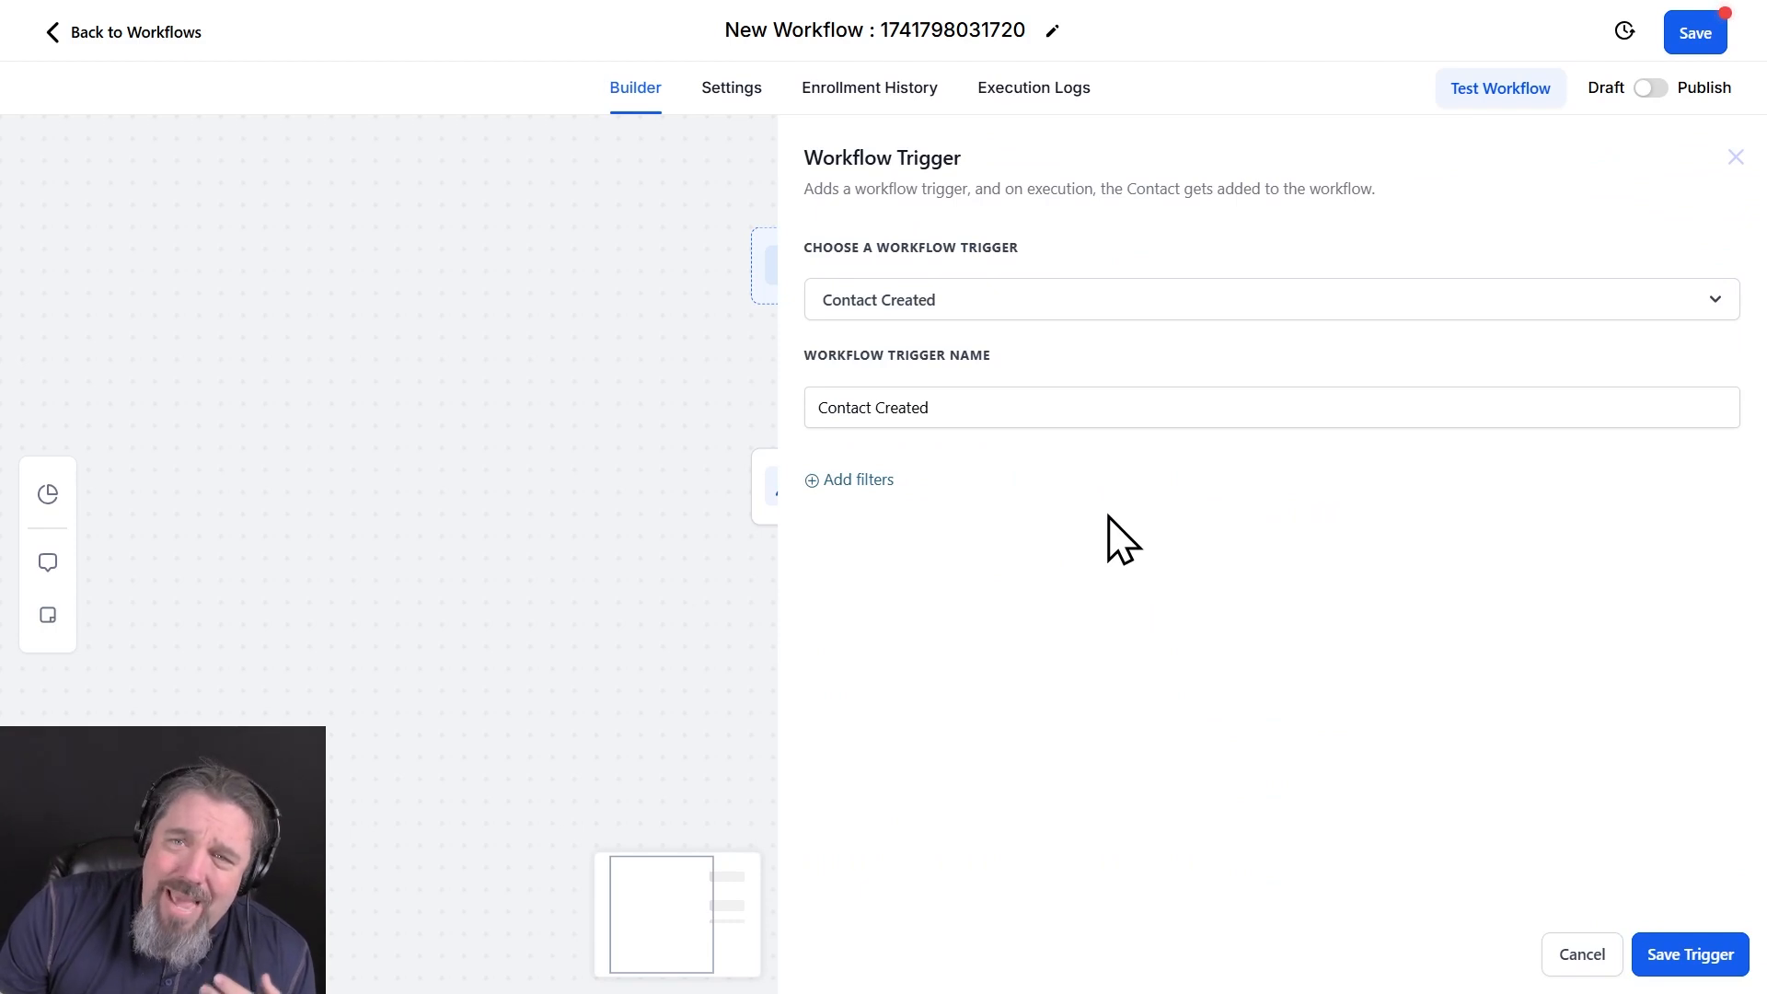
click(1703, 960)
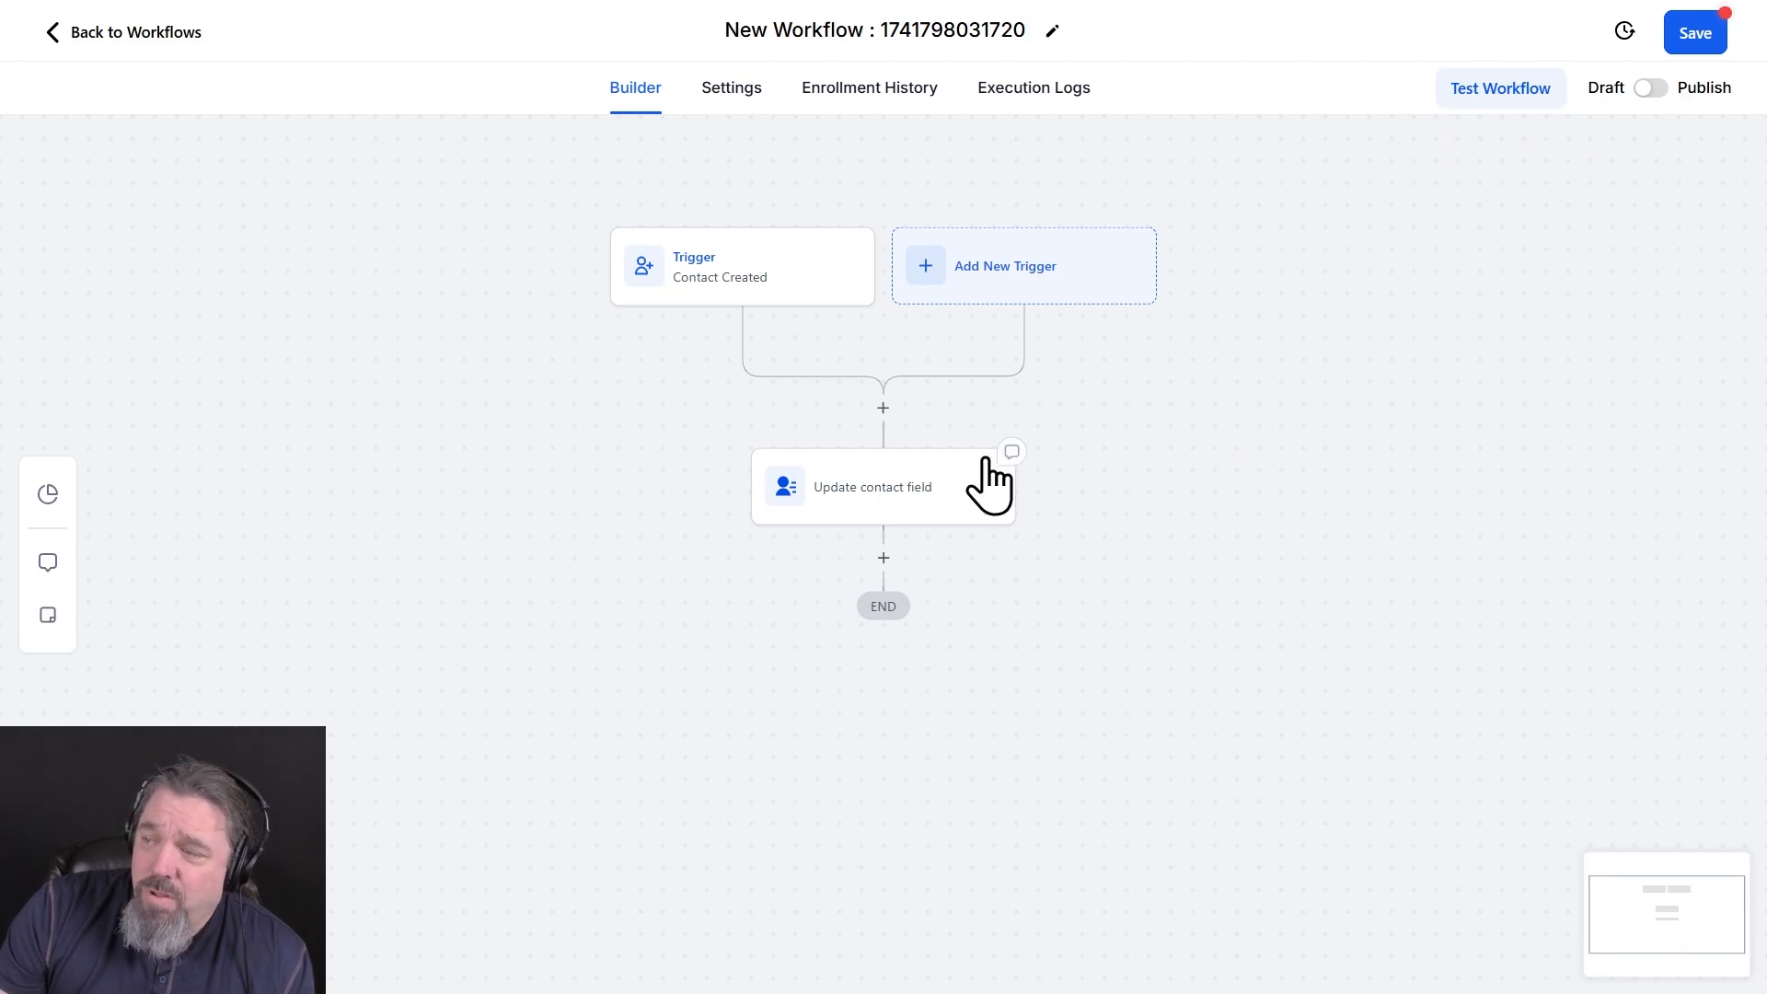
Rename the workflow to Clone Last Name, switch it from draft to published and save it
click(902, 30)
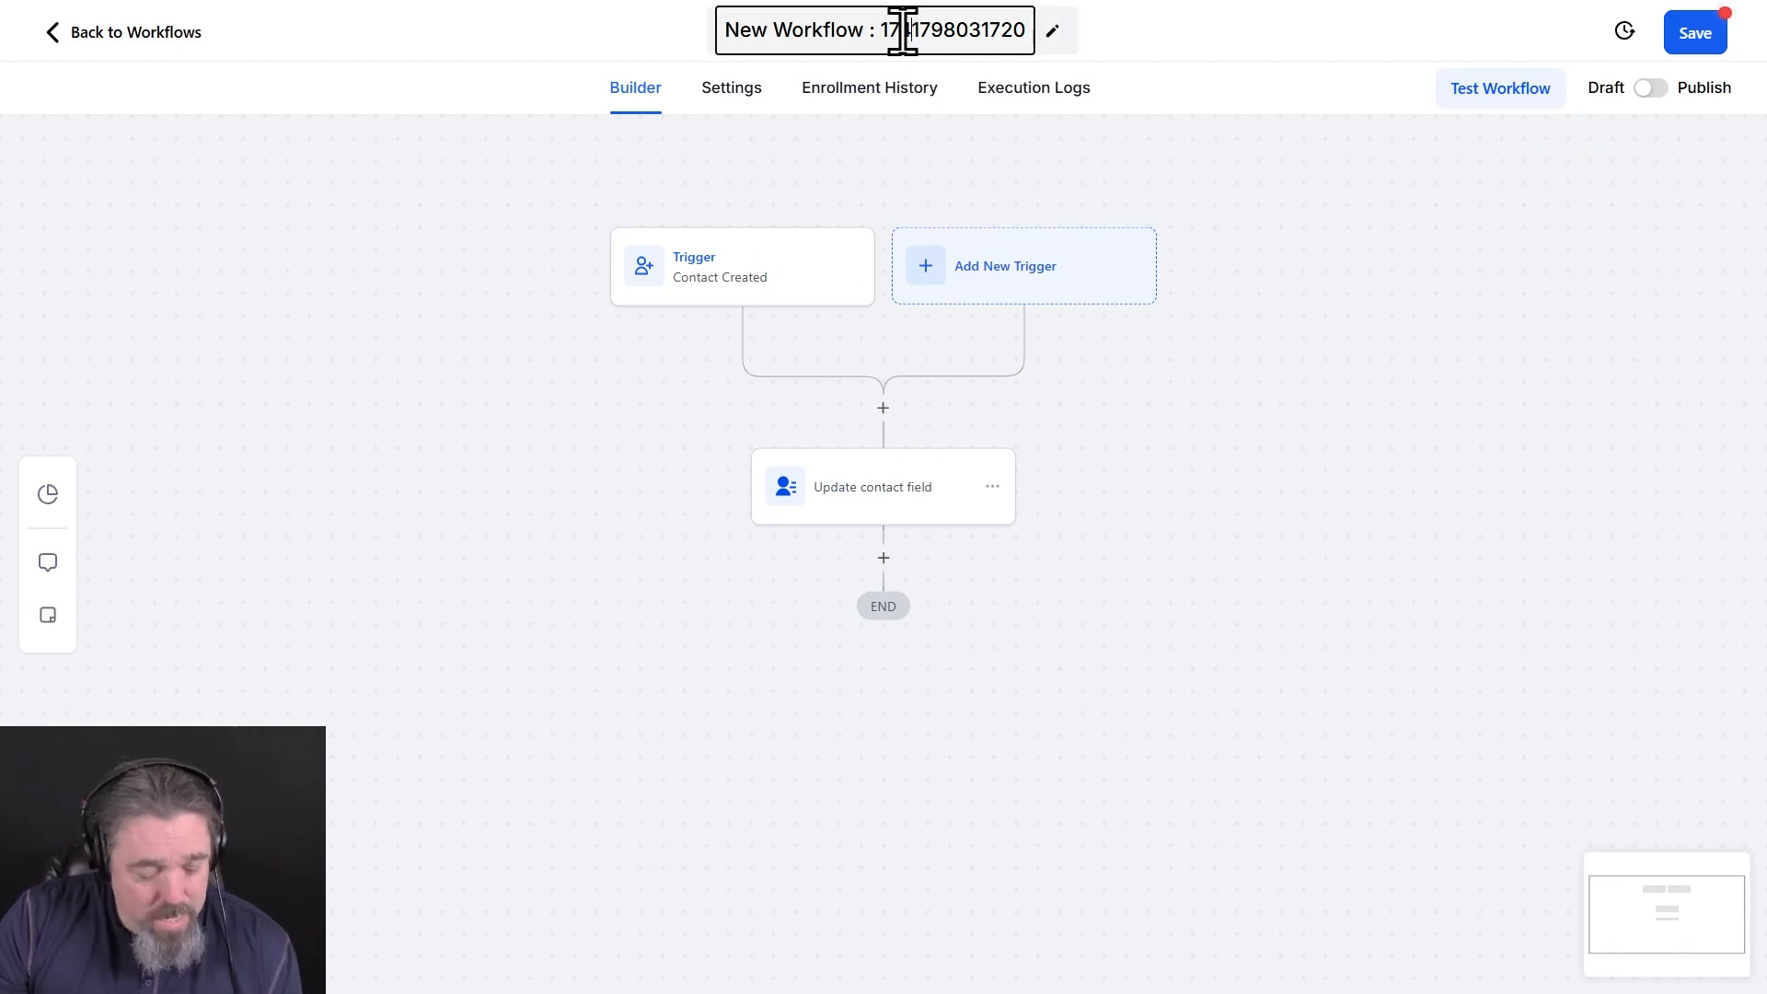
triple_click(902, 30)
text(Clone)
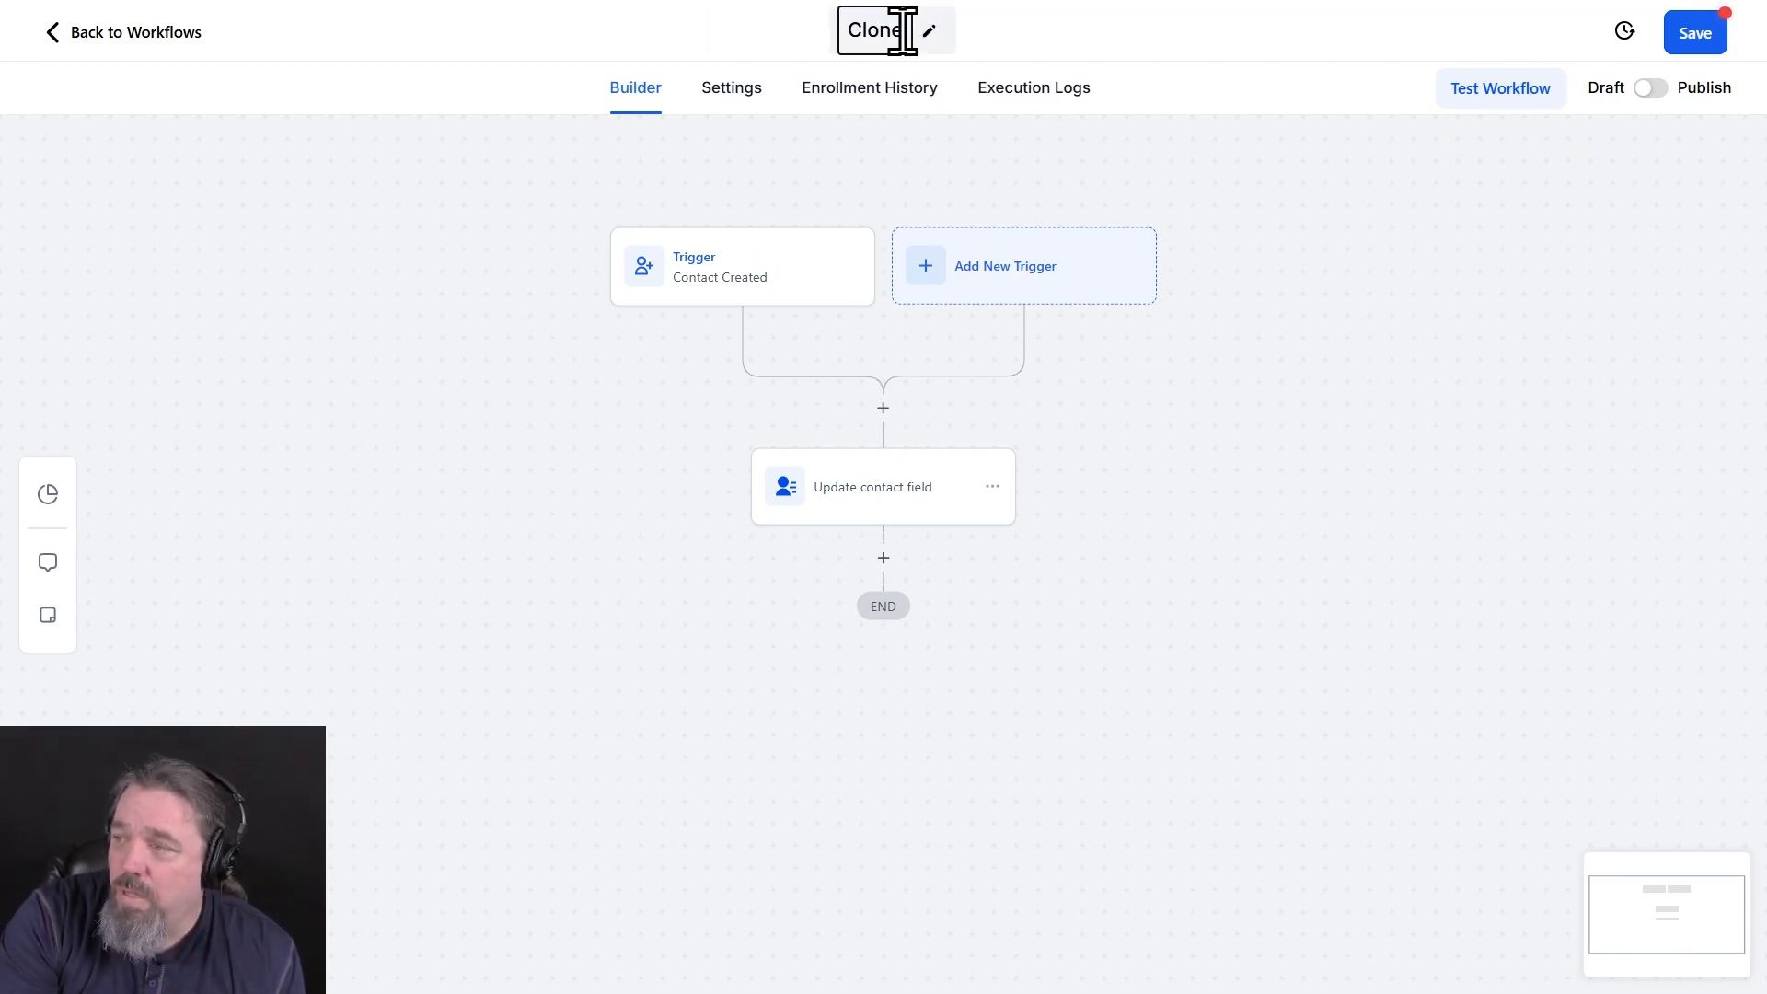
text( Last Name)
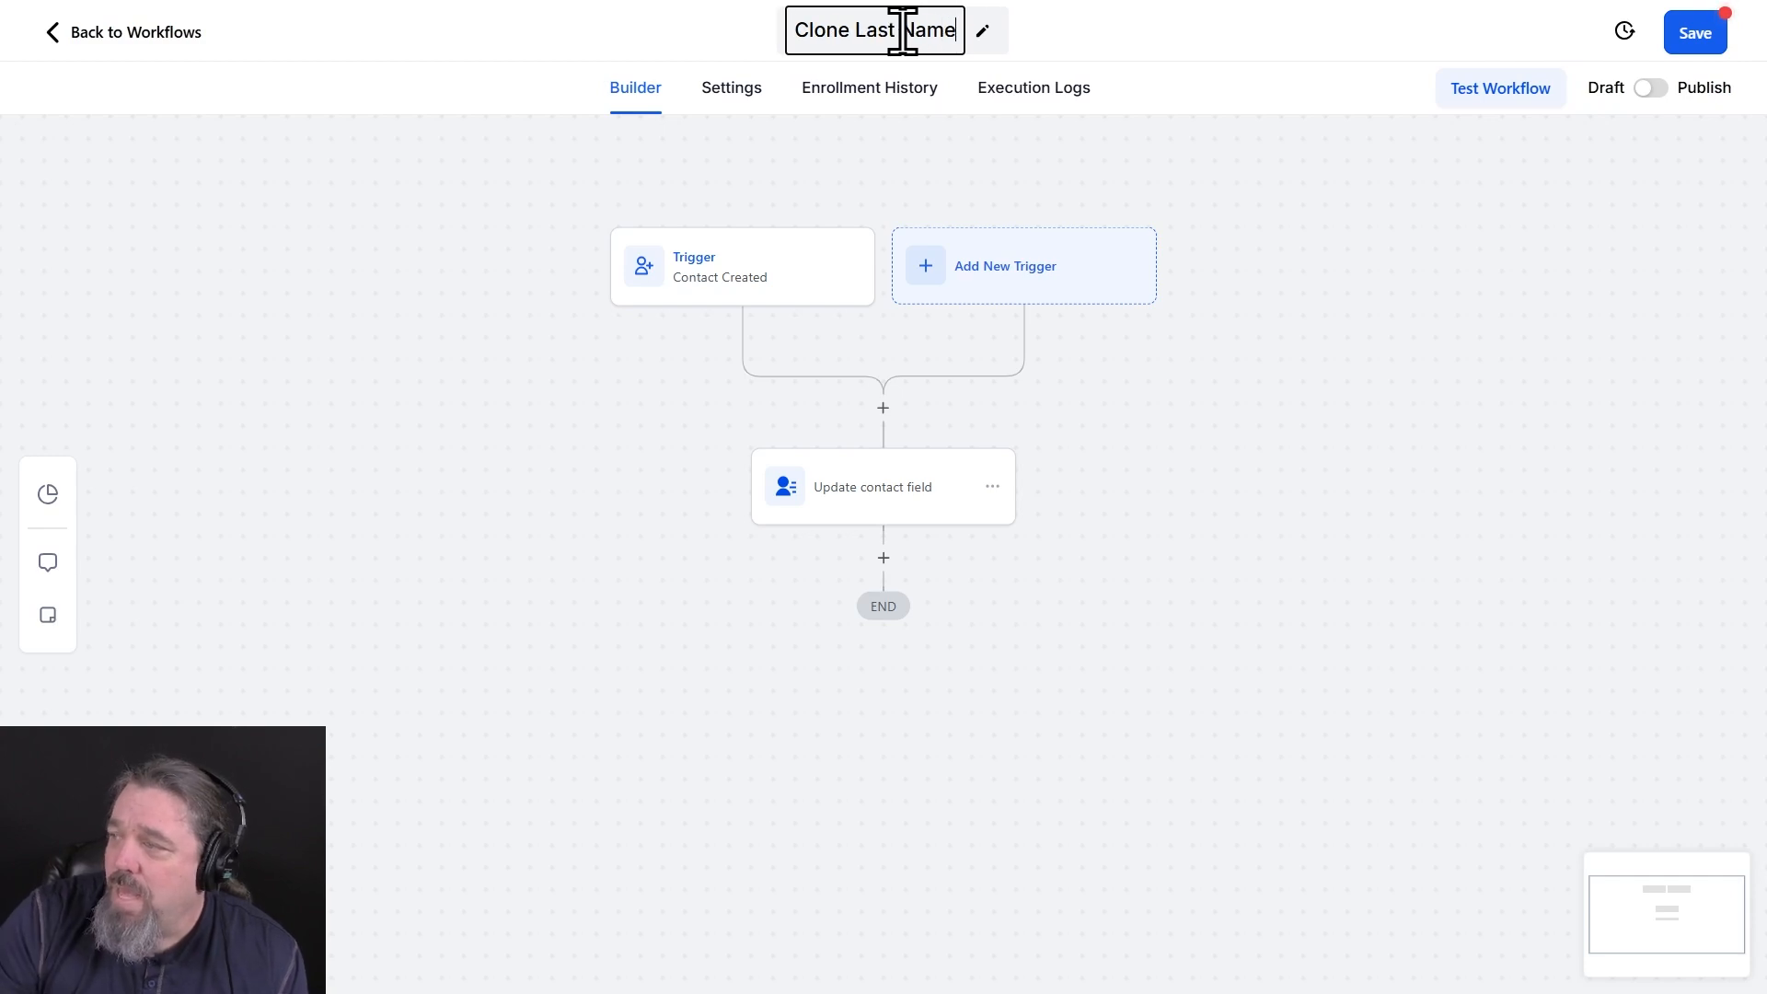
key(Return)
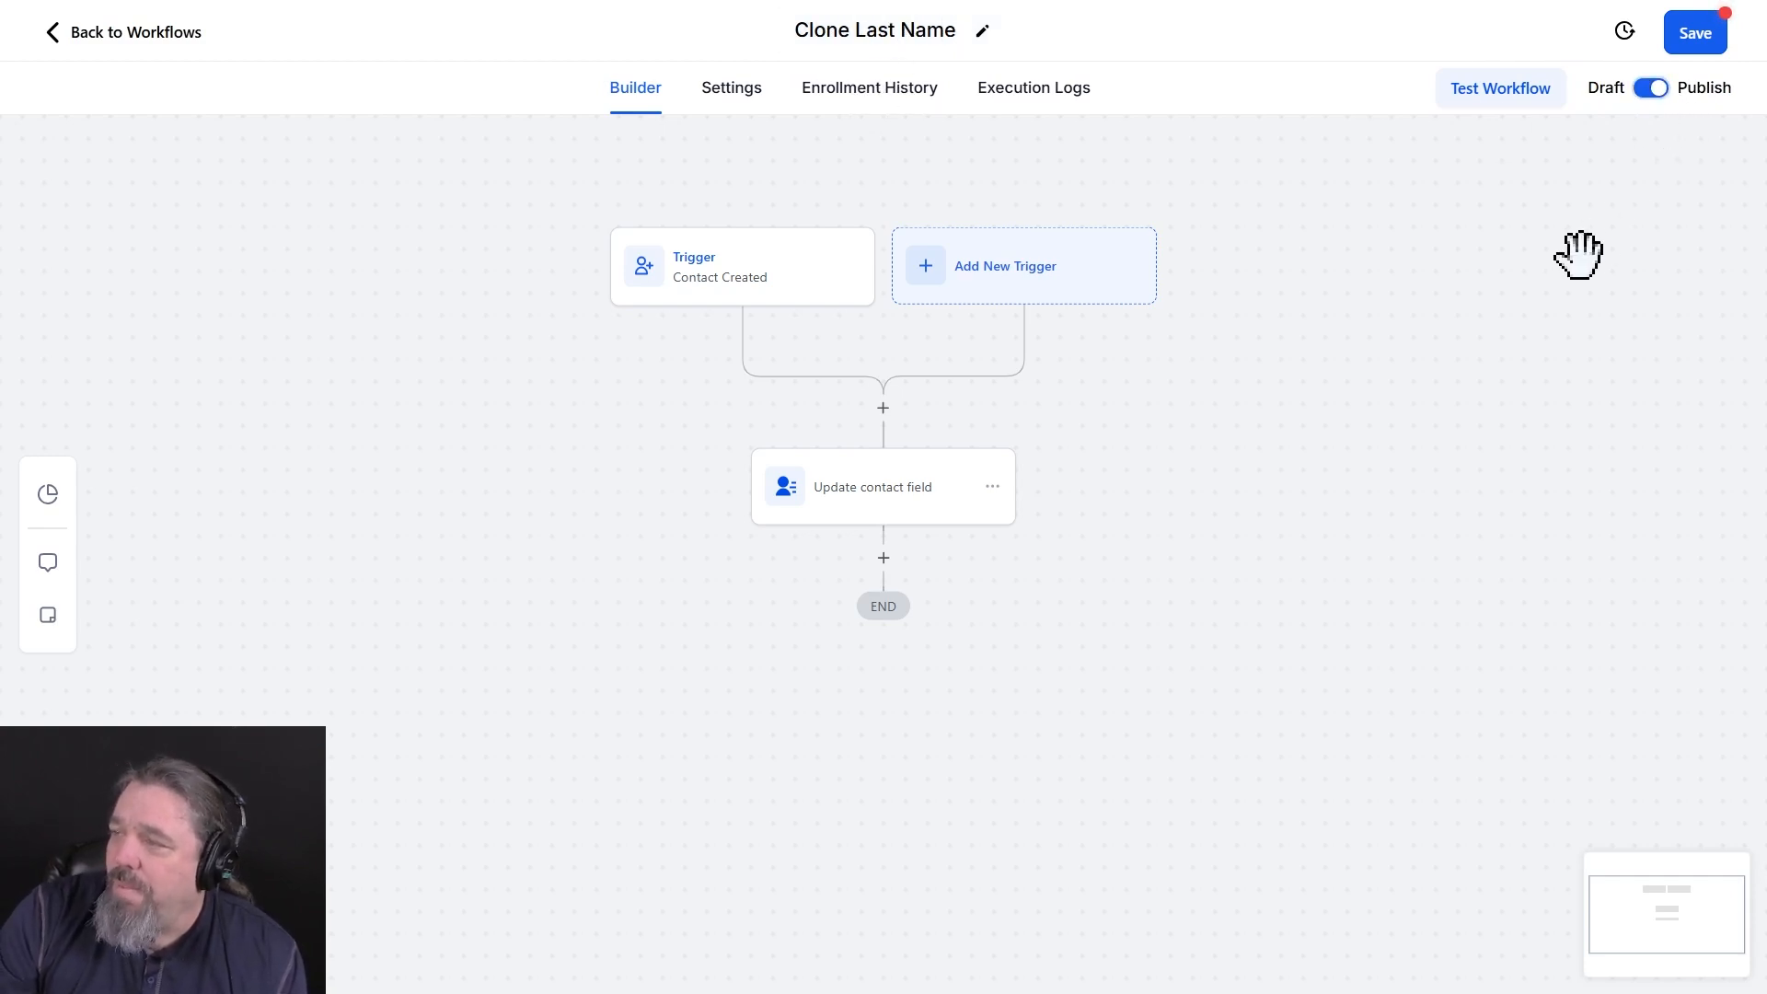
click(1699, 39)
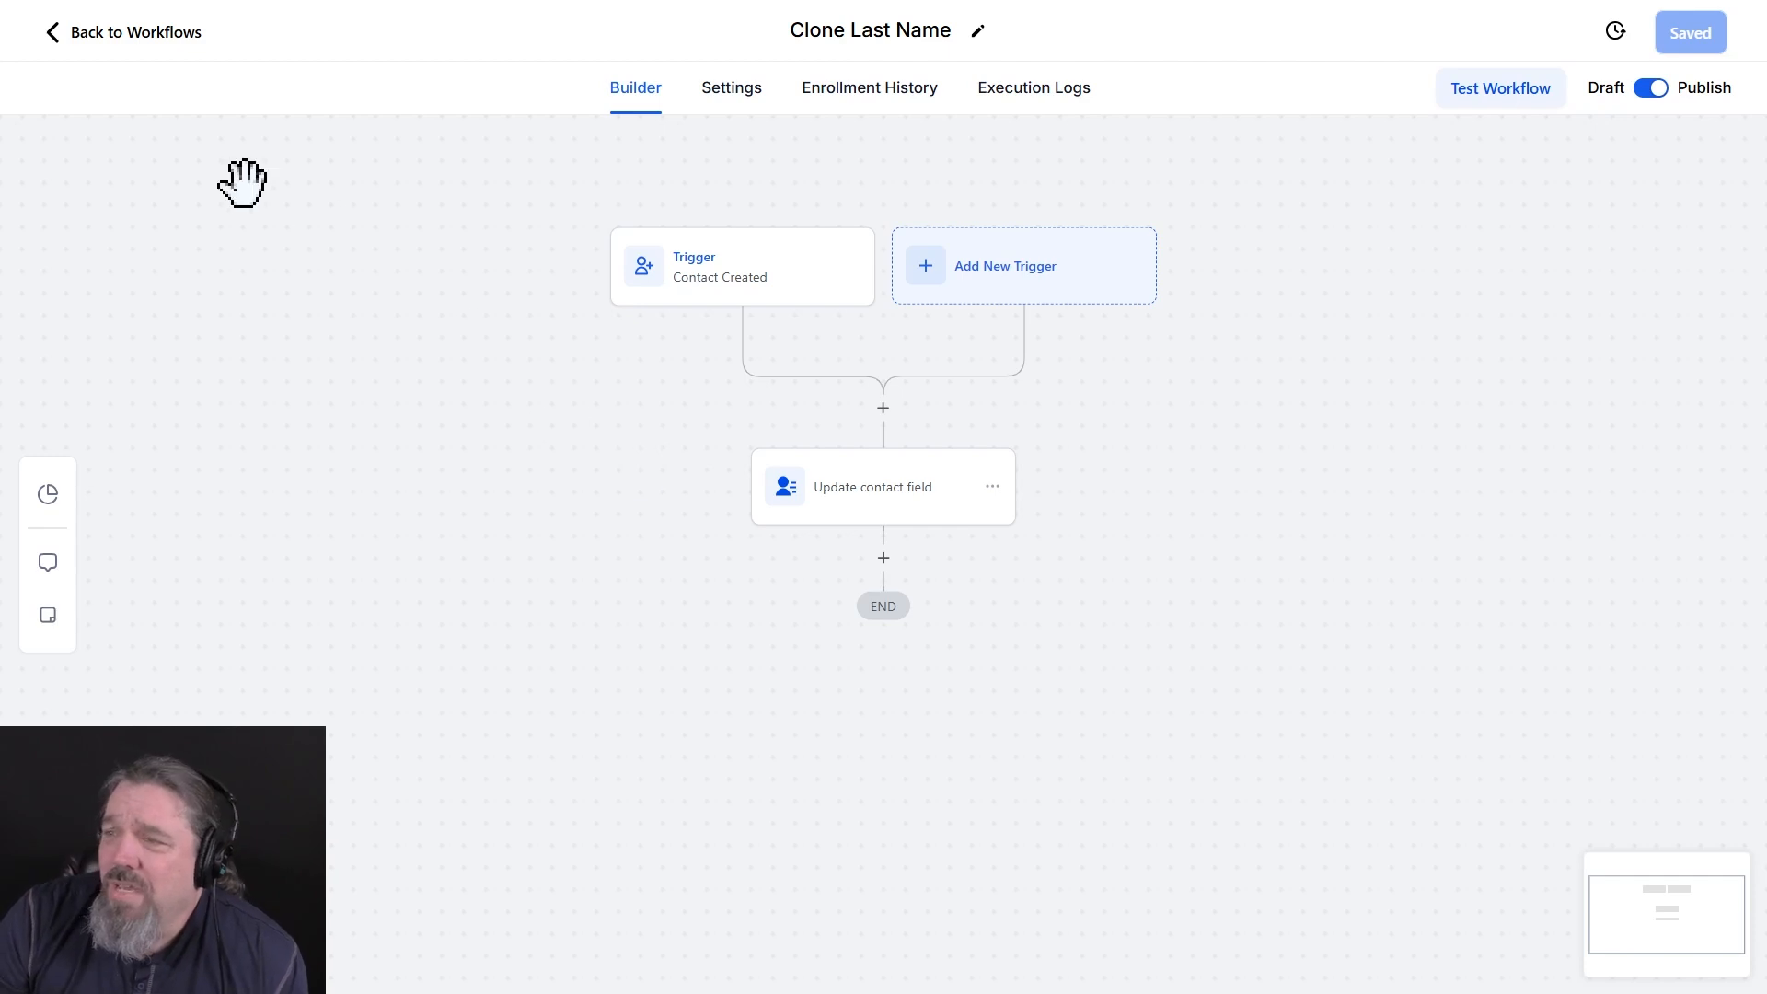
Leave the workflow builder, open the contacts list and select all contact records across all pages
click(129, 31)
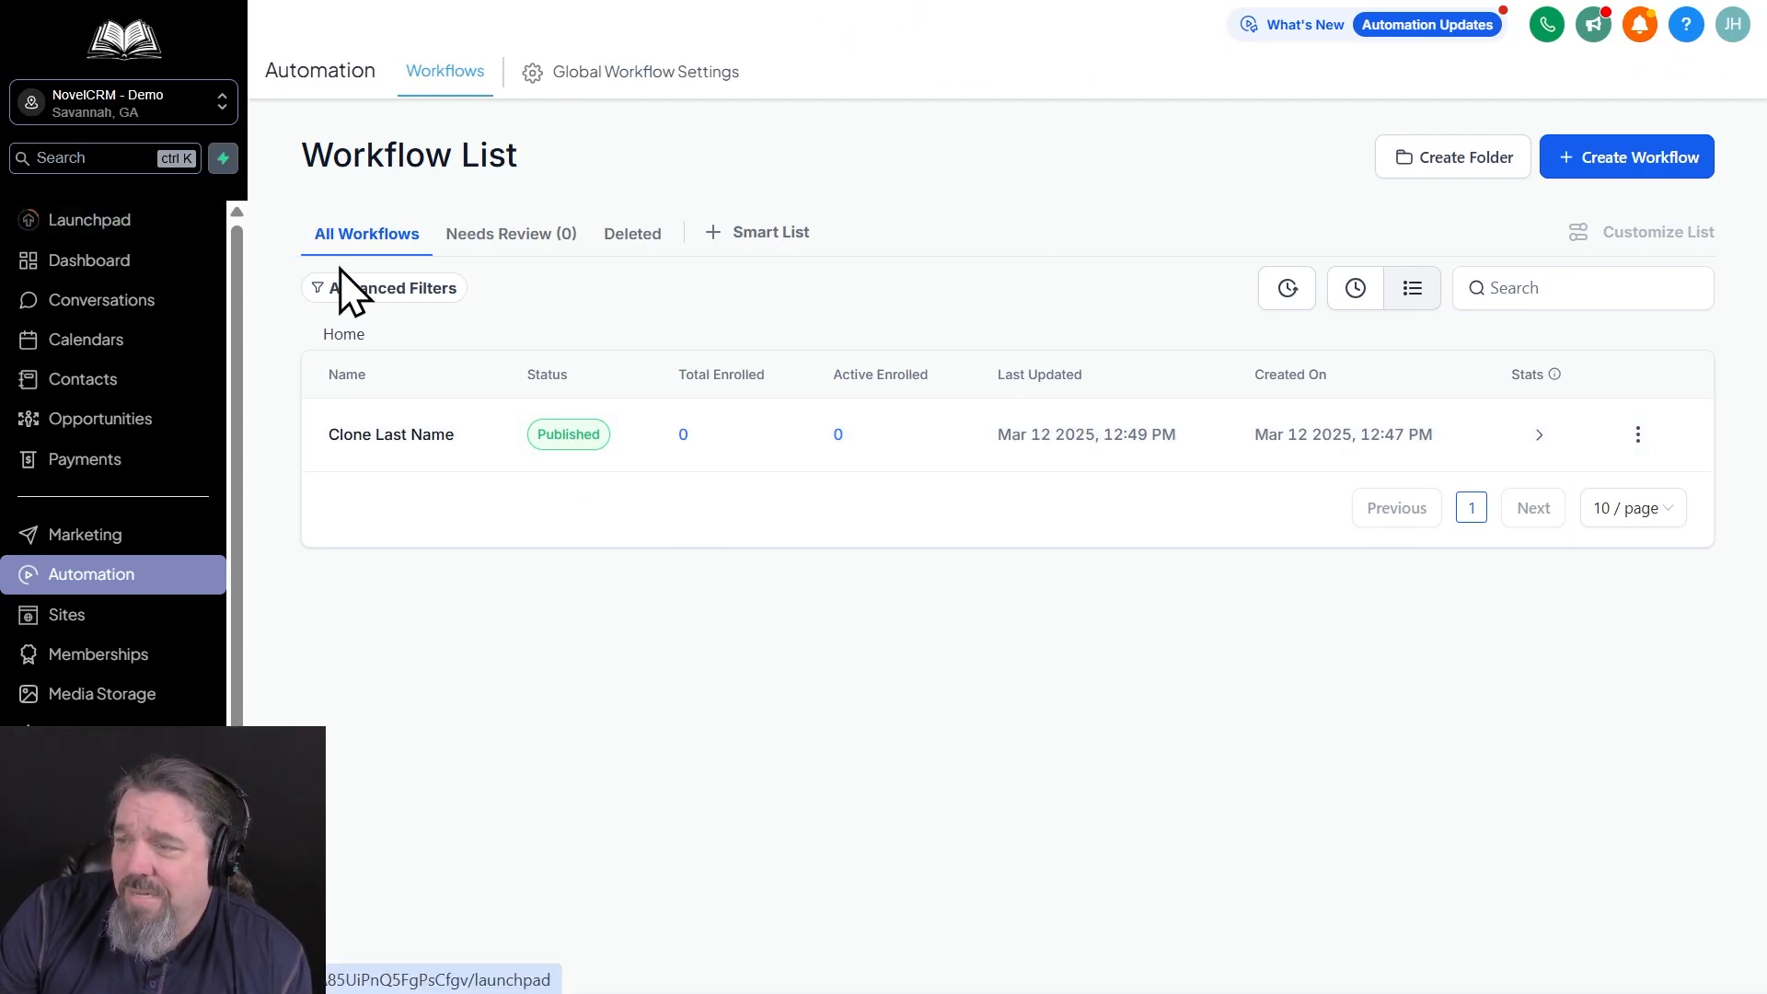
click(48, 381)
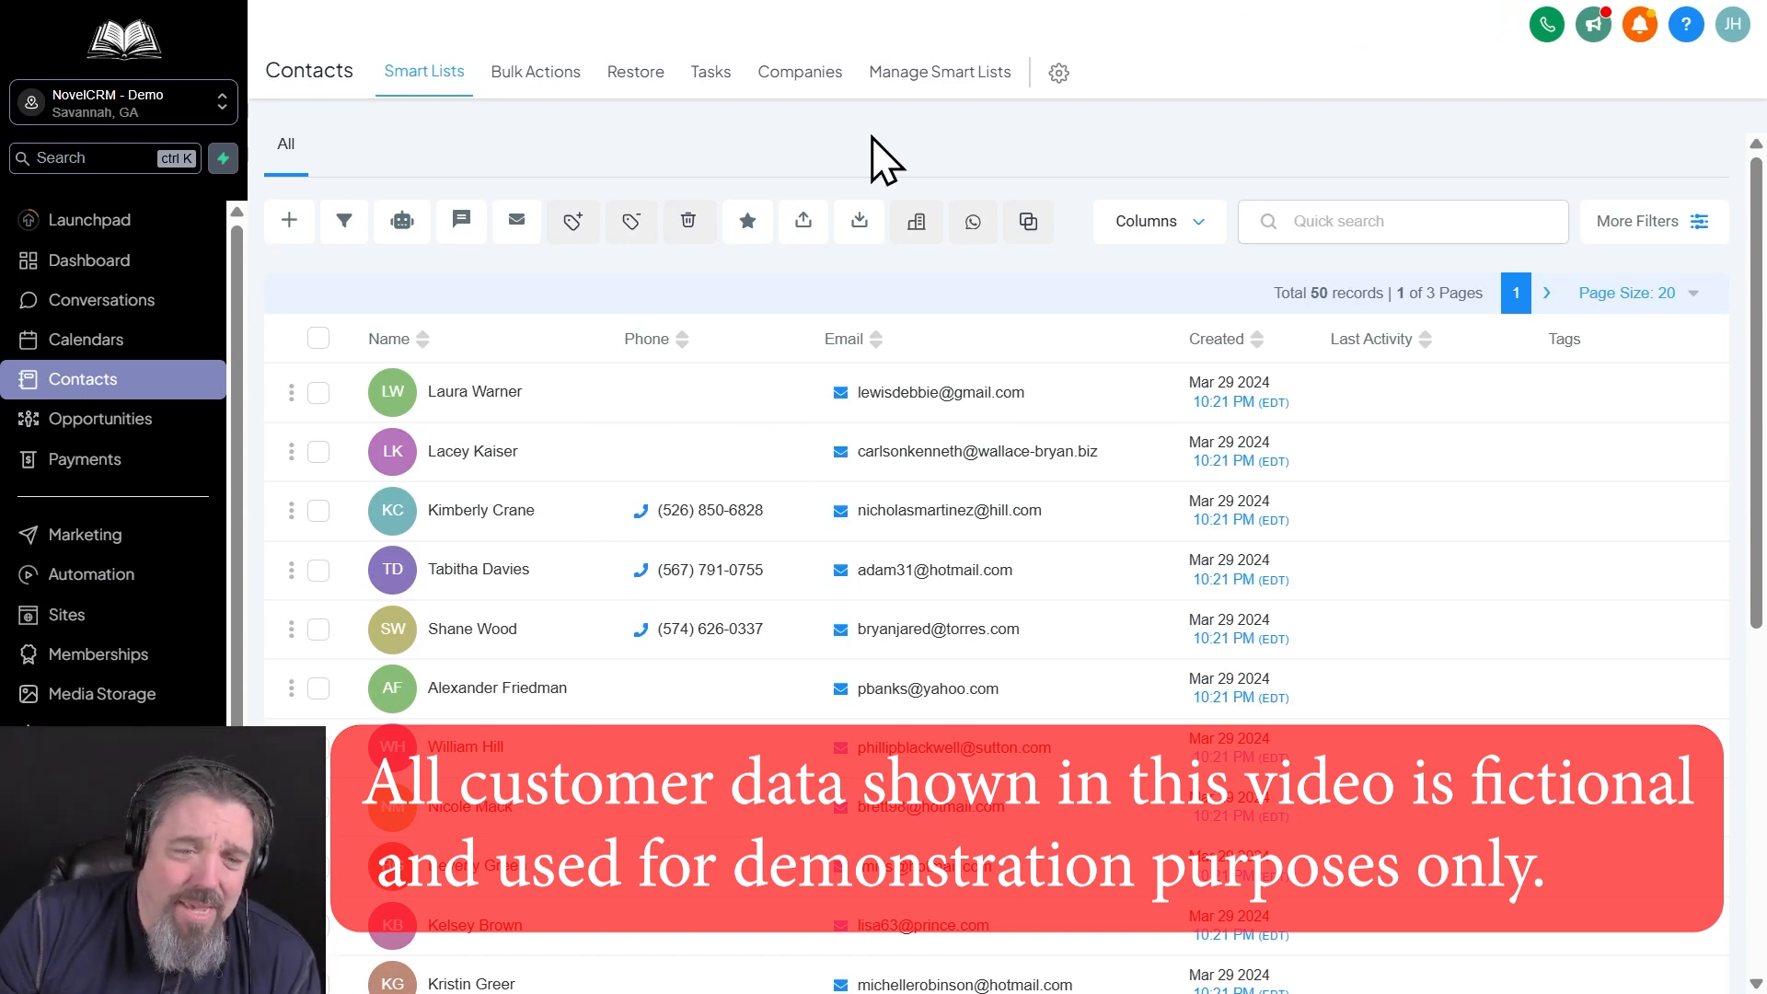
click(318, 340)
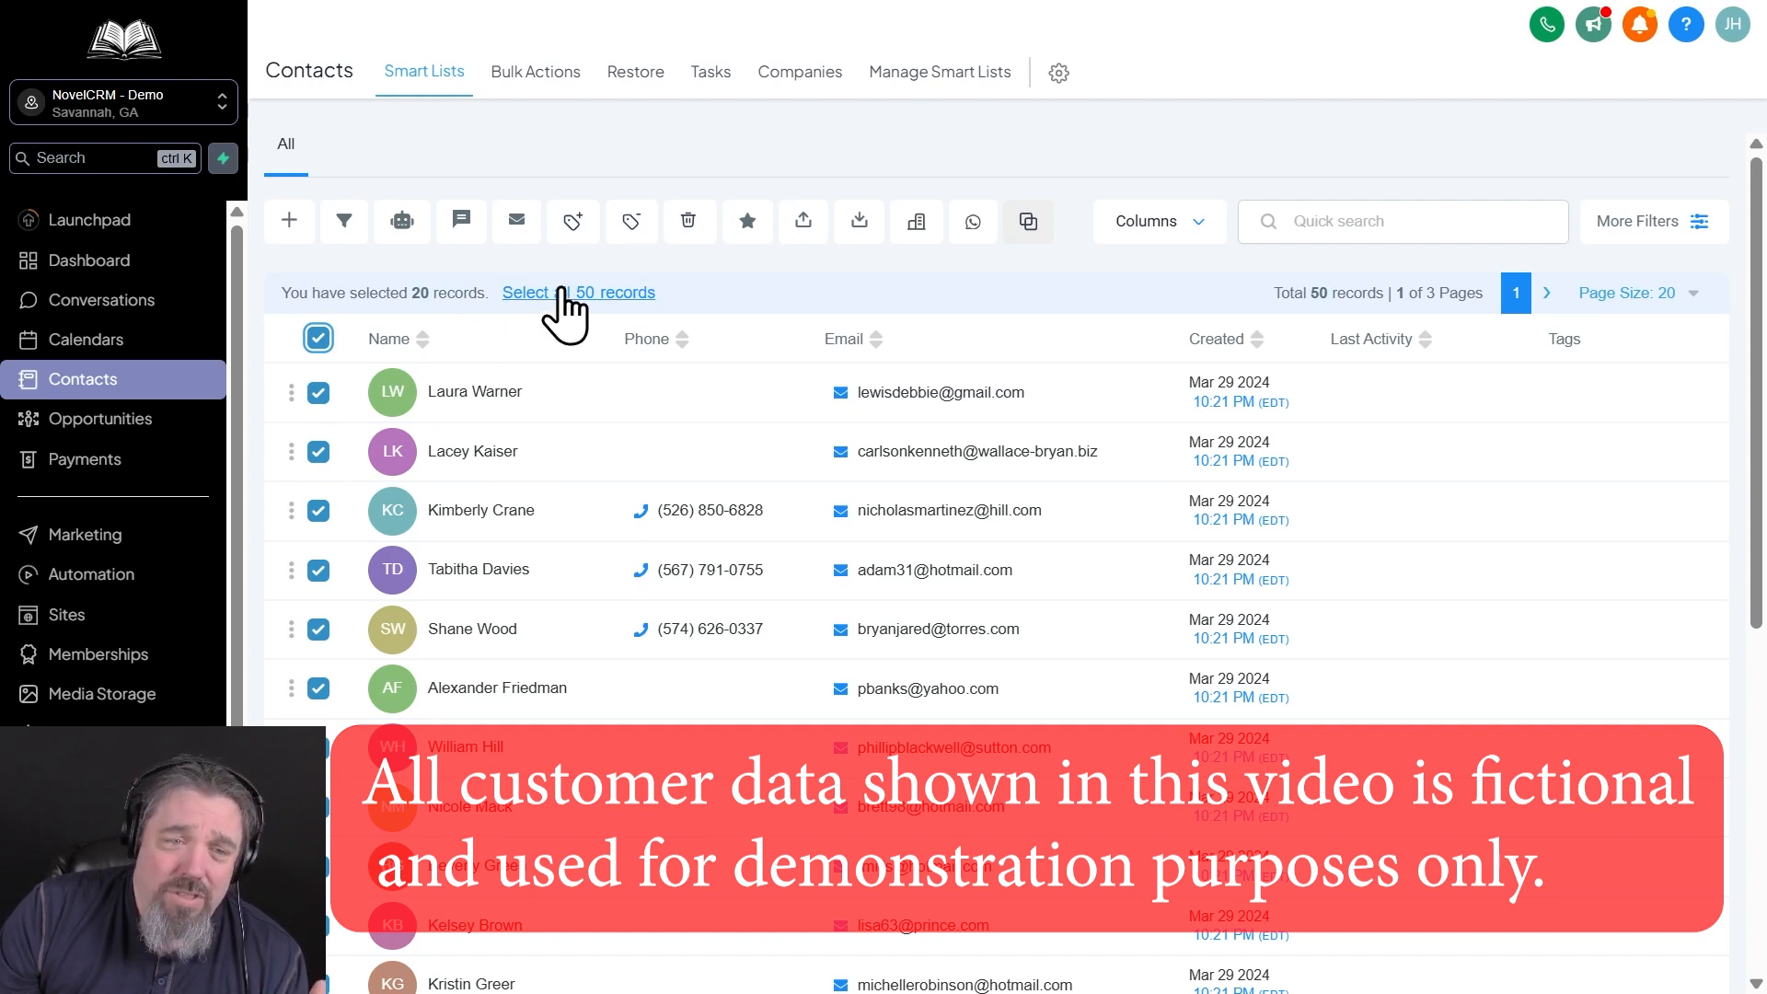
click(563, 293)
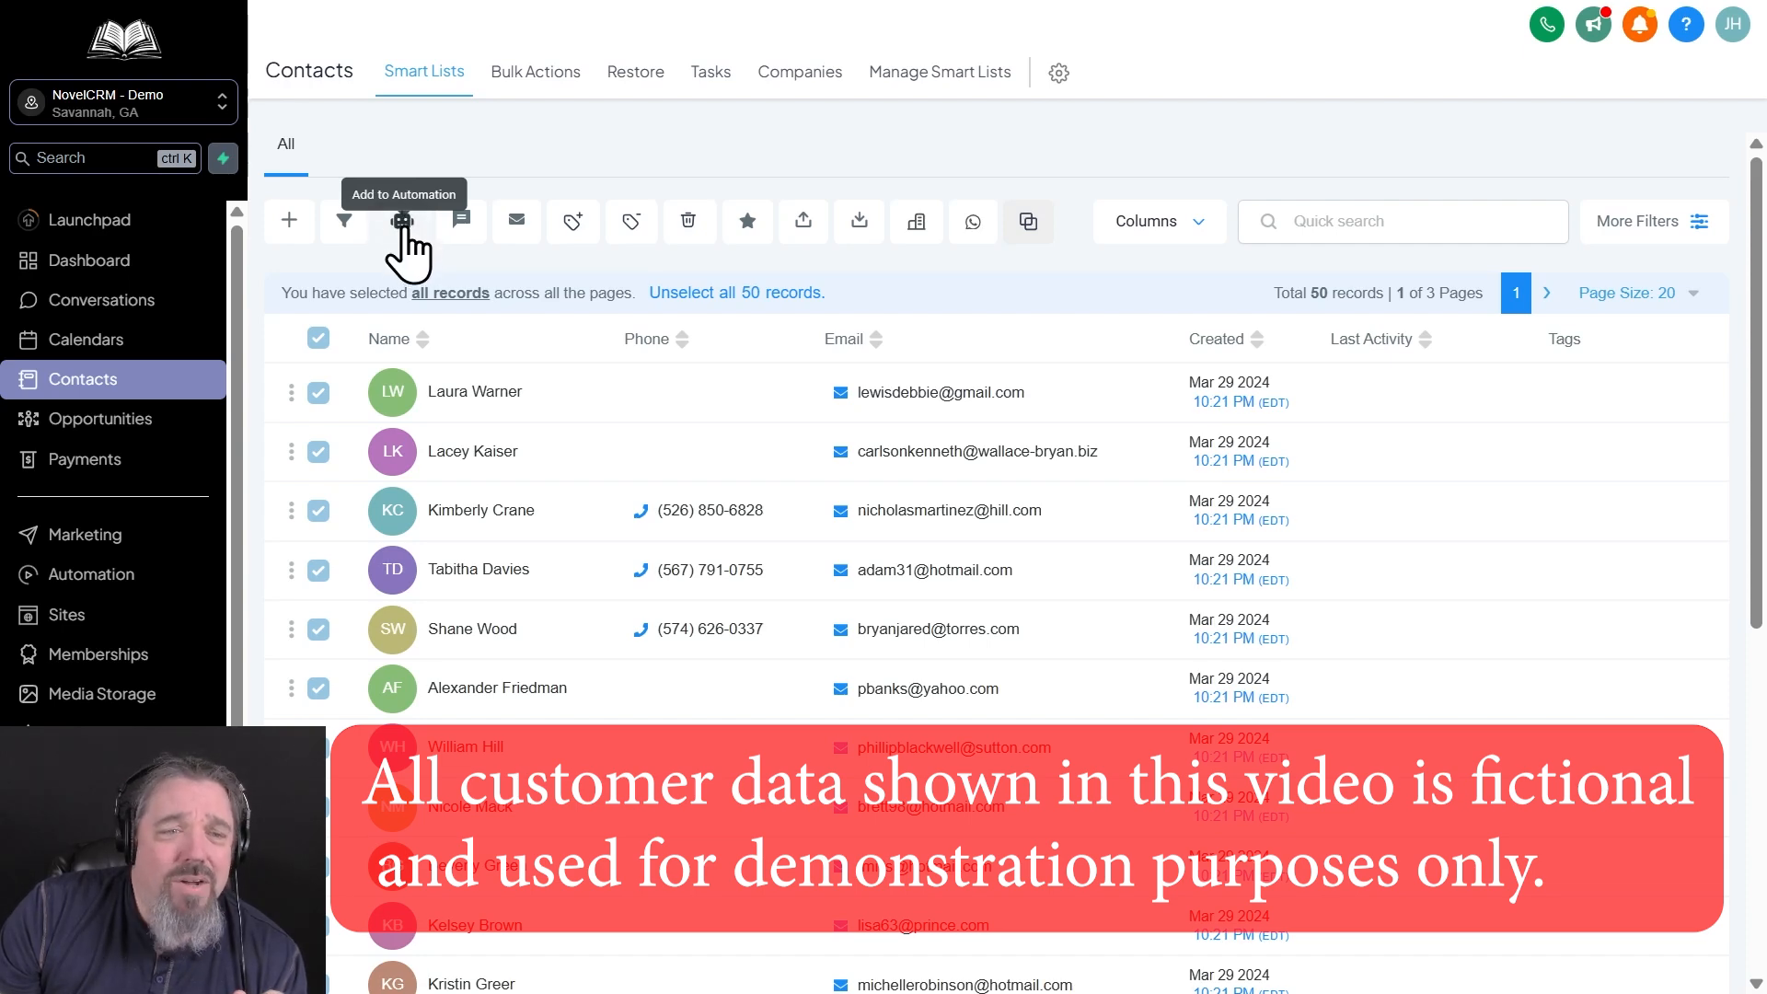
Add the selected contacts to the Clone Last Name automation all at once, with the action description "Update last names"
click(402, 224)
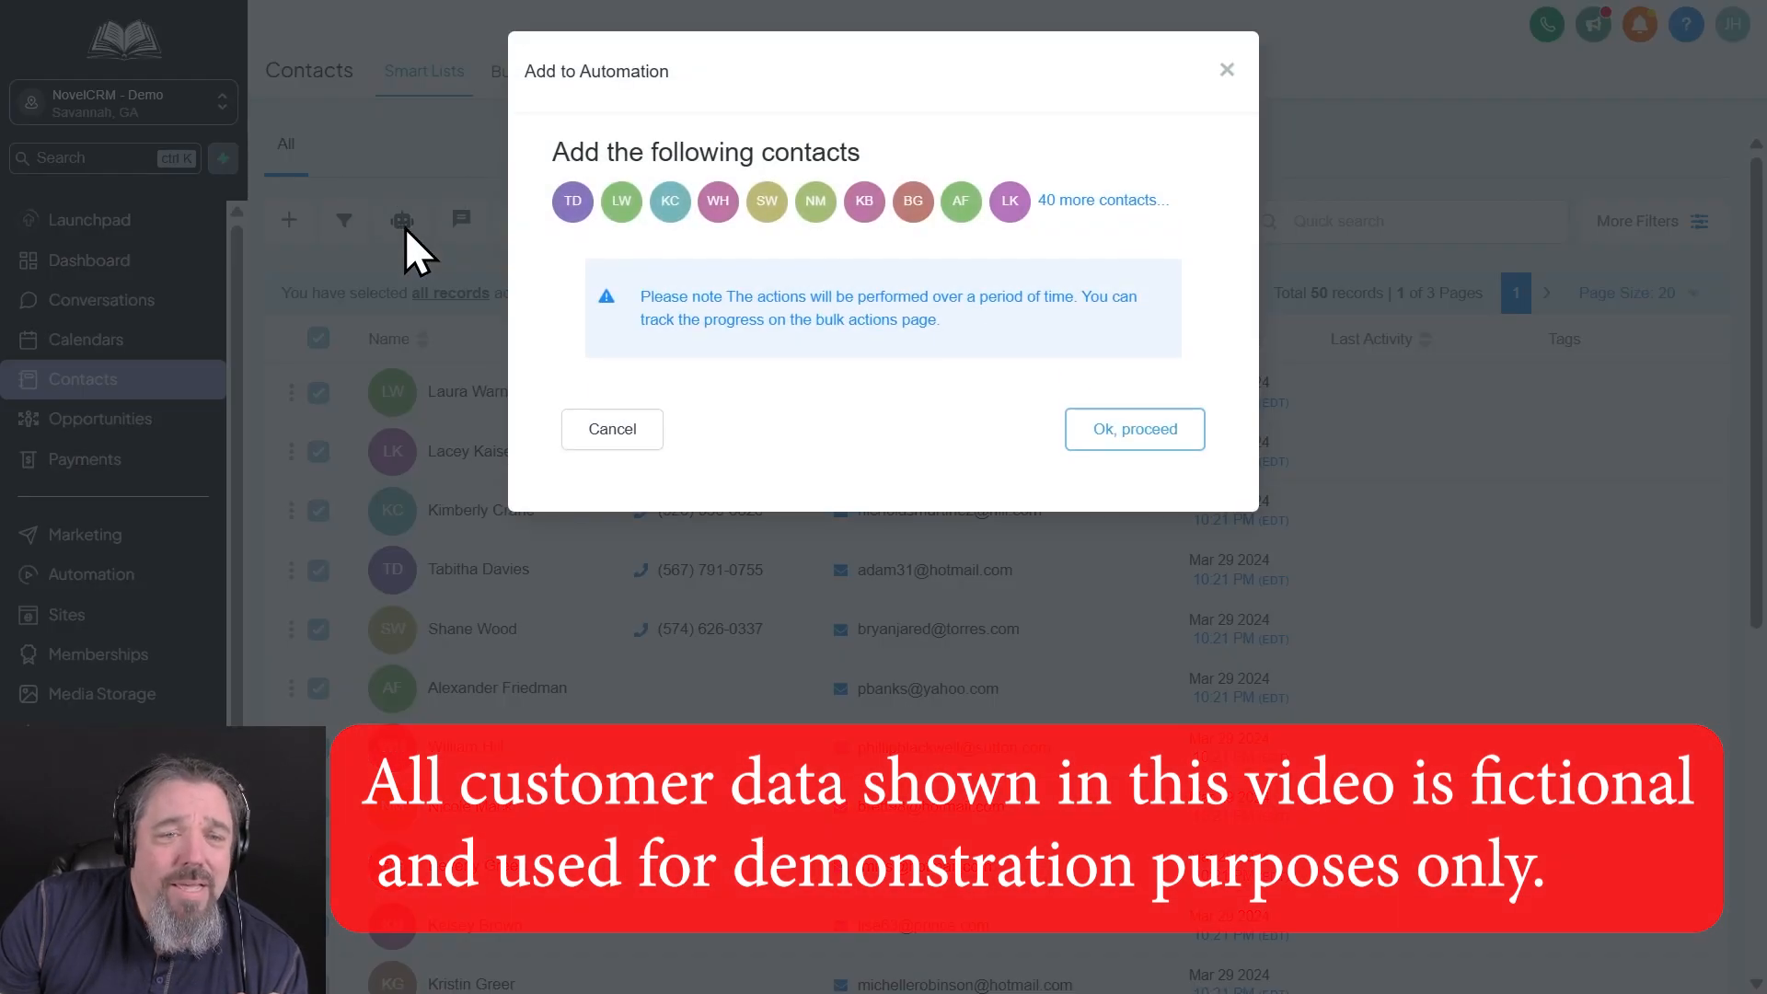
click(1107, 435)
click(856, 306)
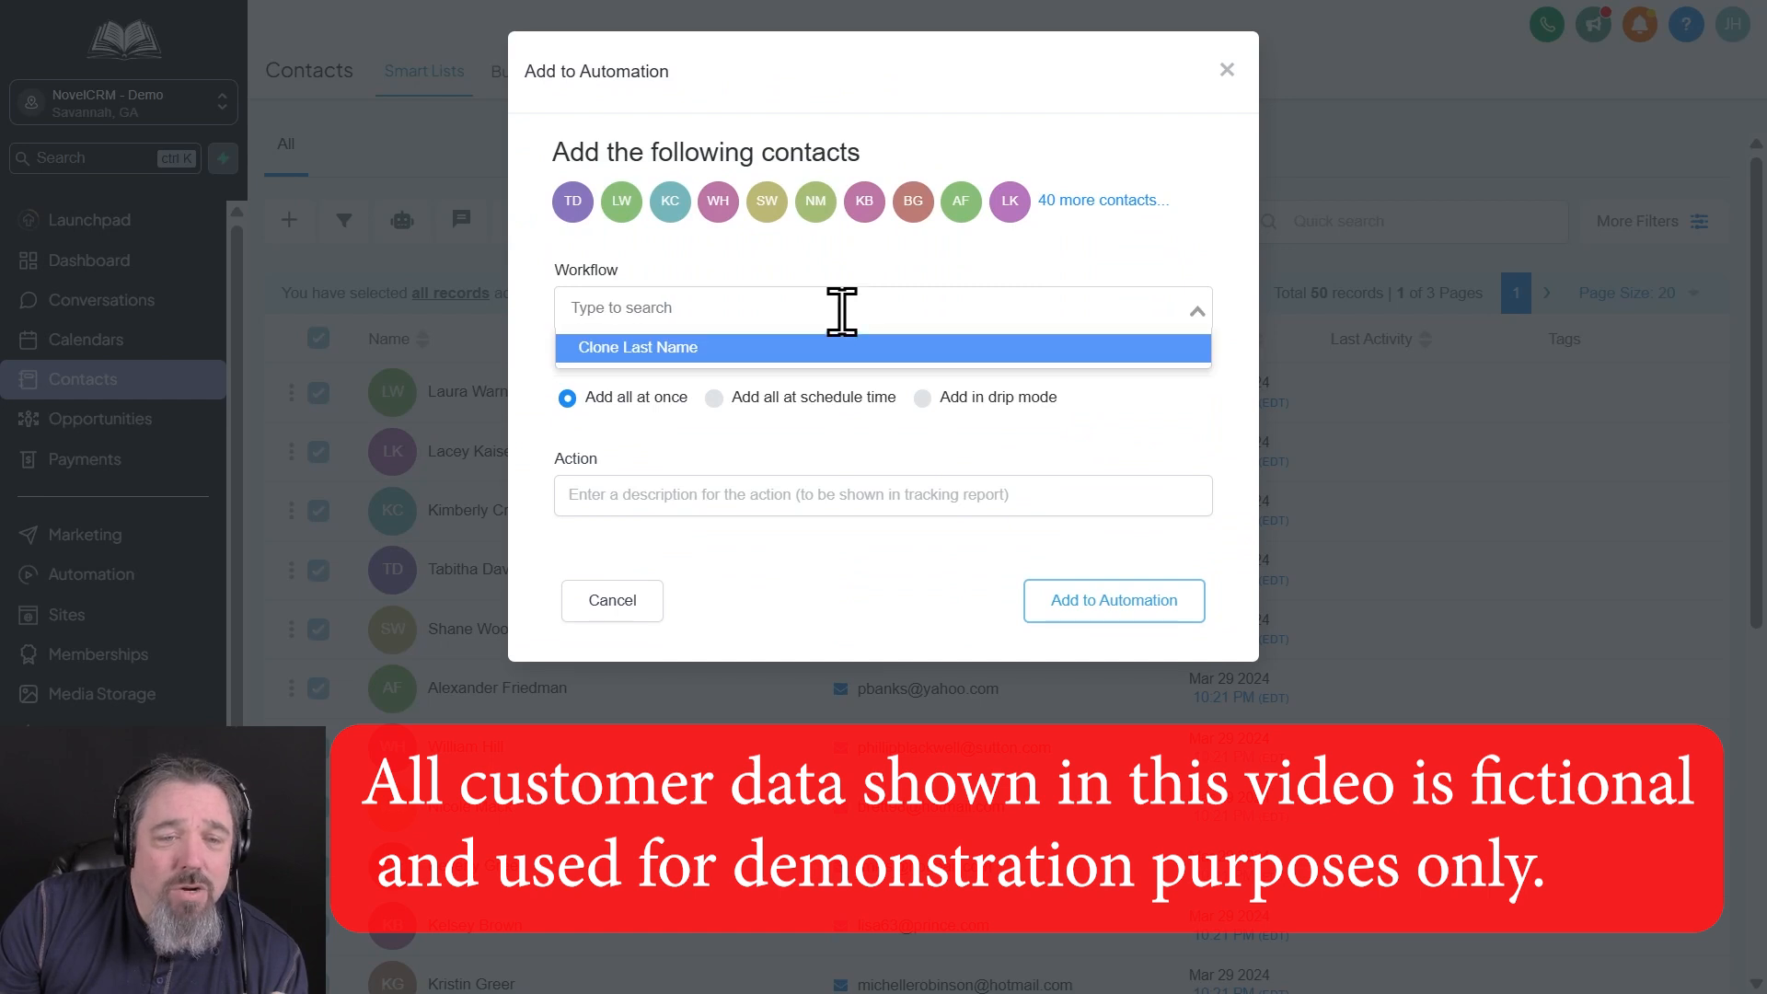
click(716, 344)
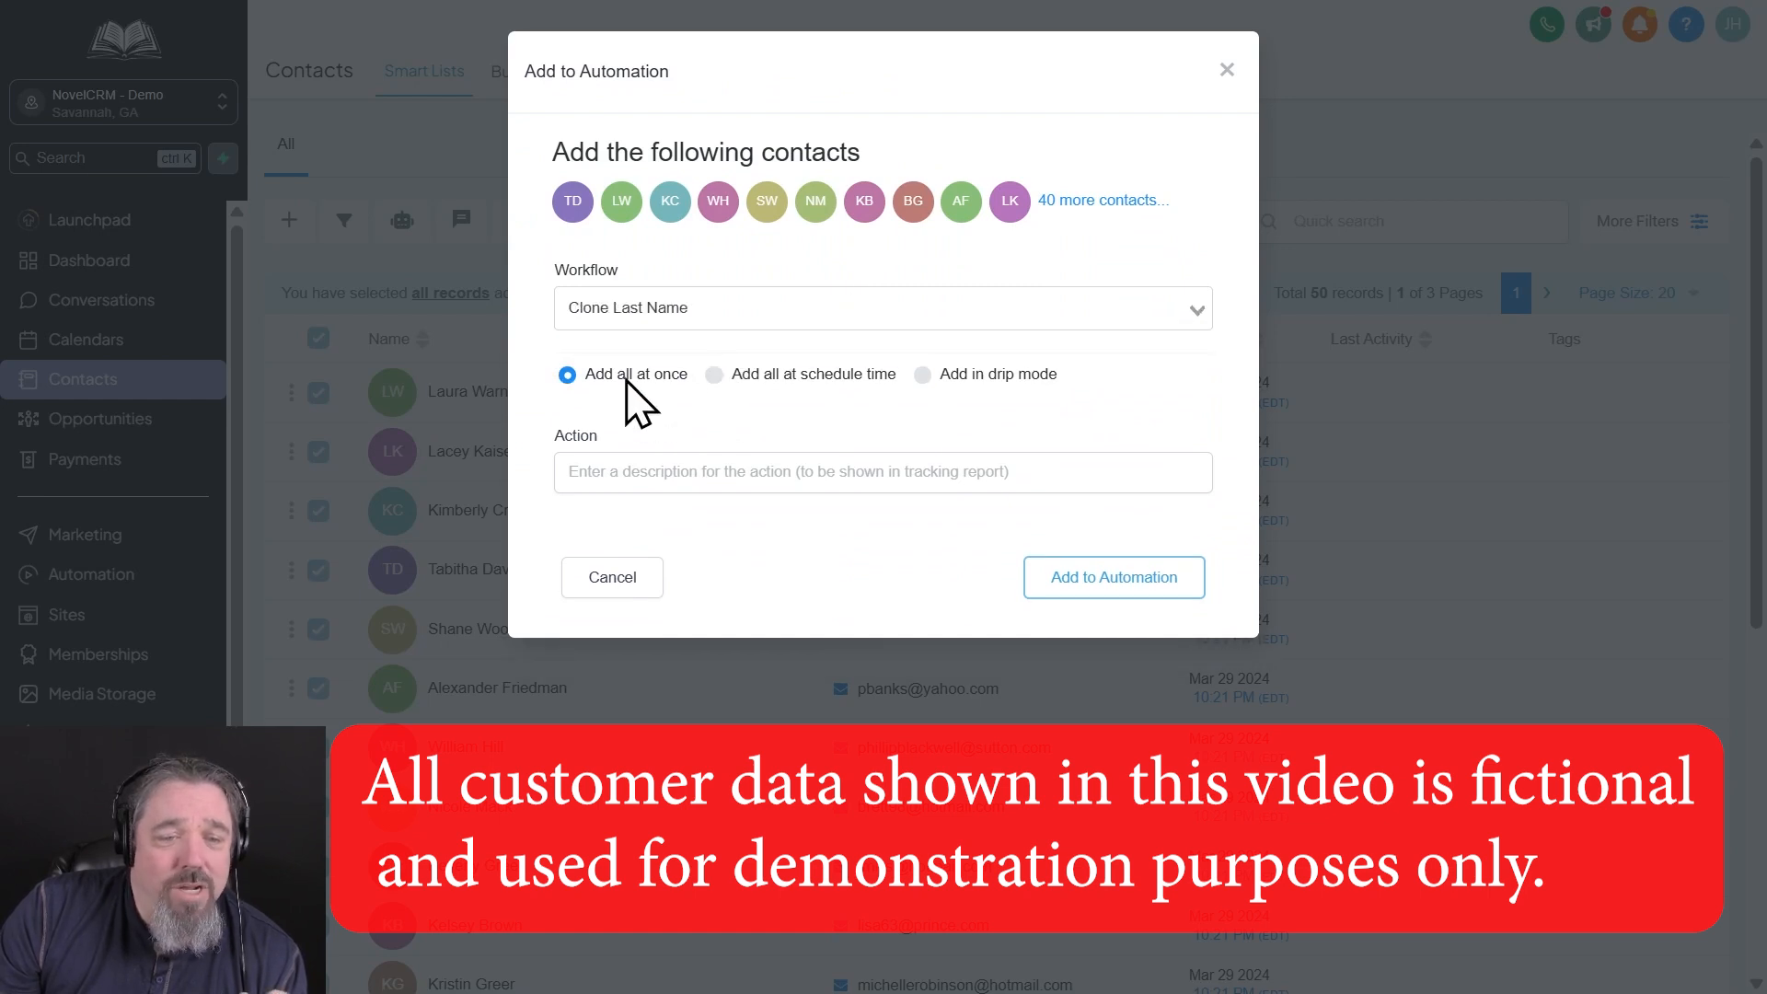
click(1130, 584)
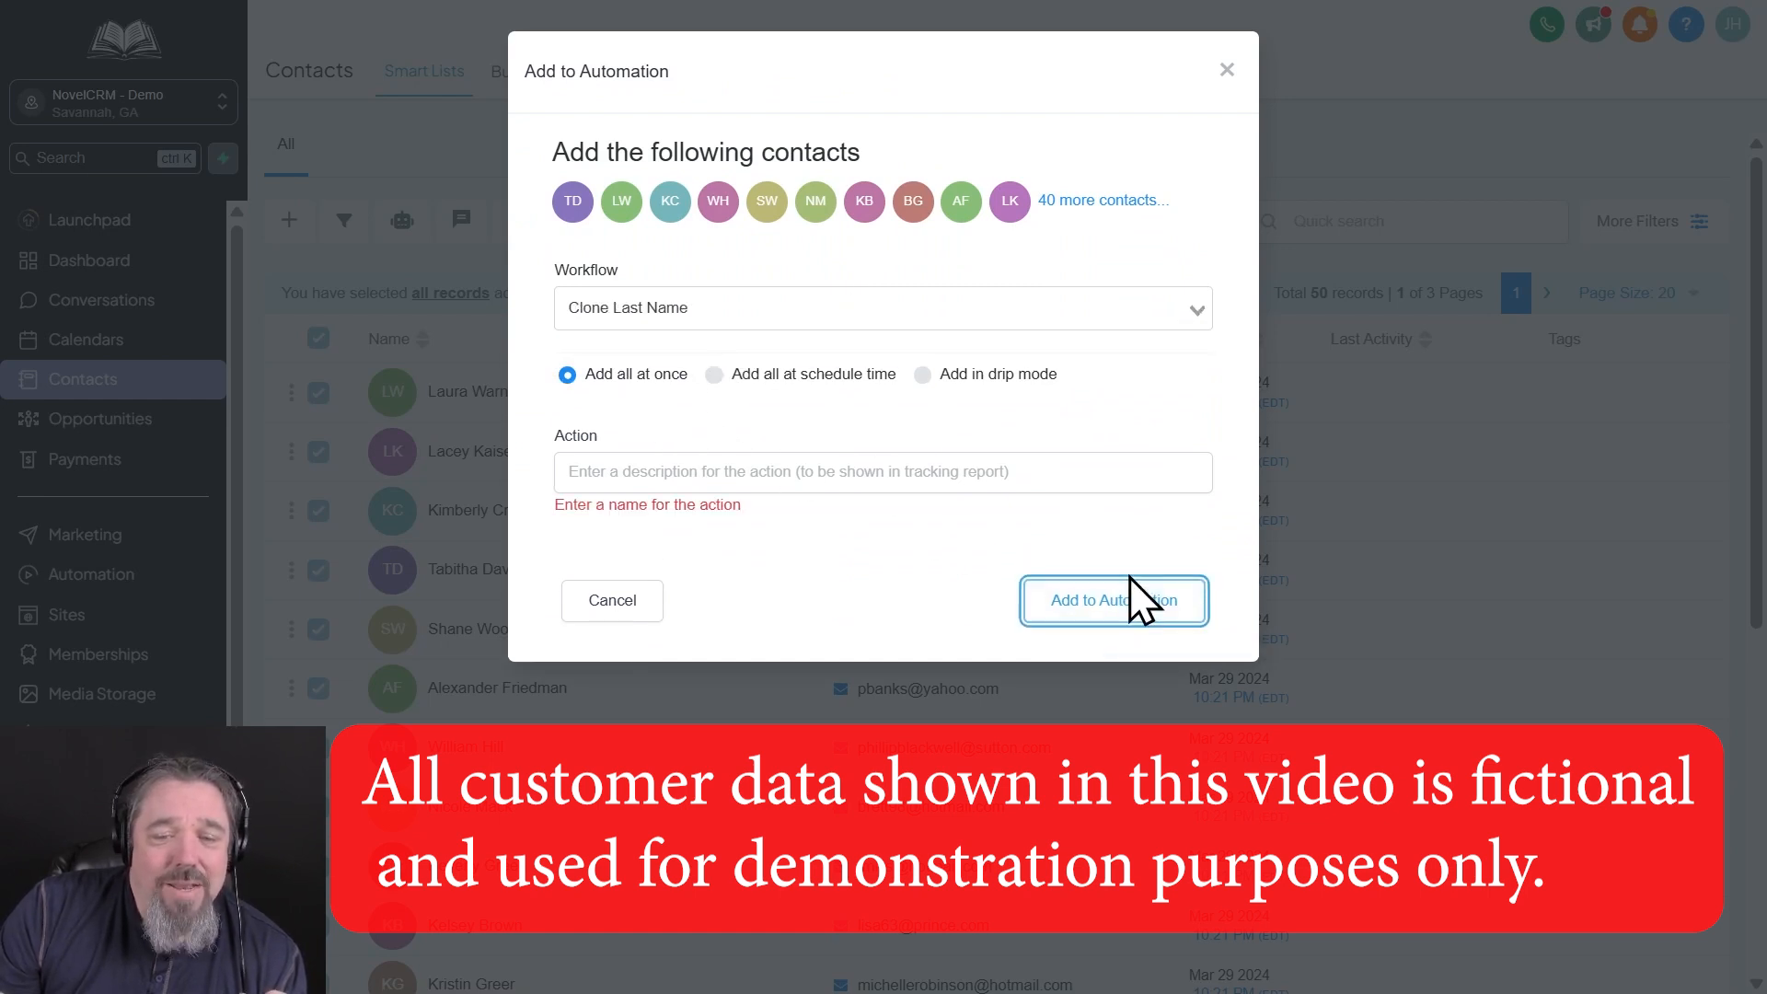
click(738, 470)
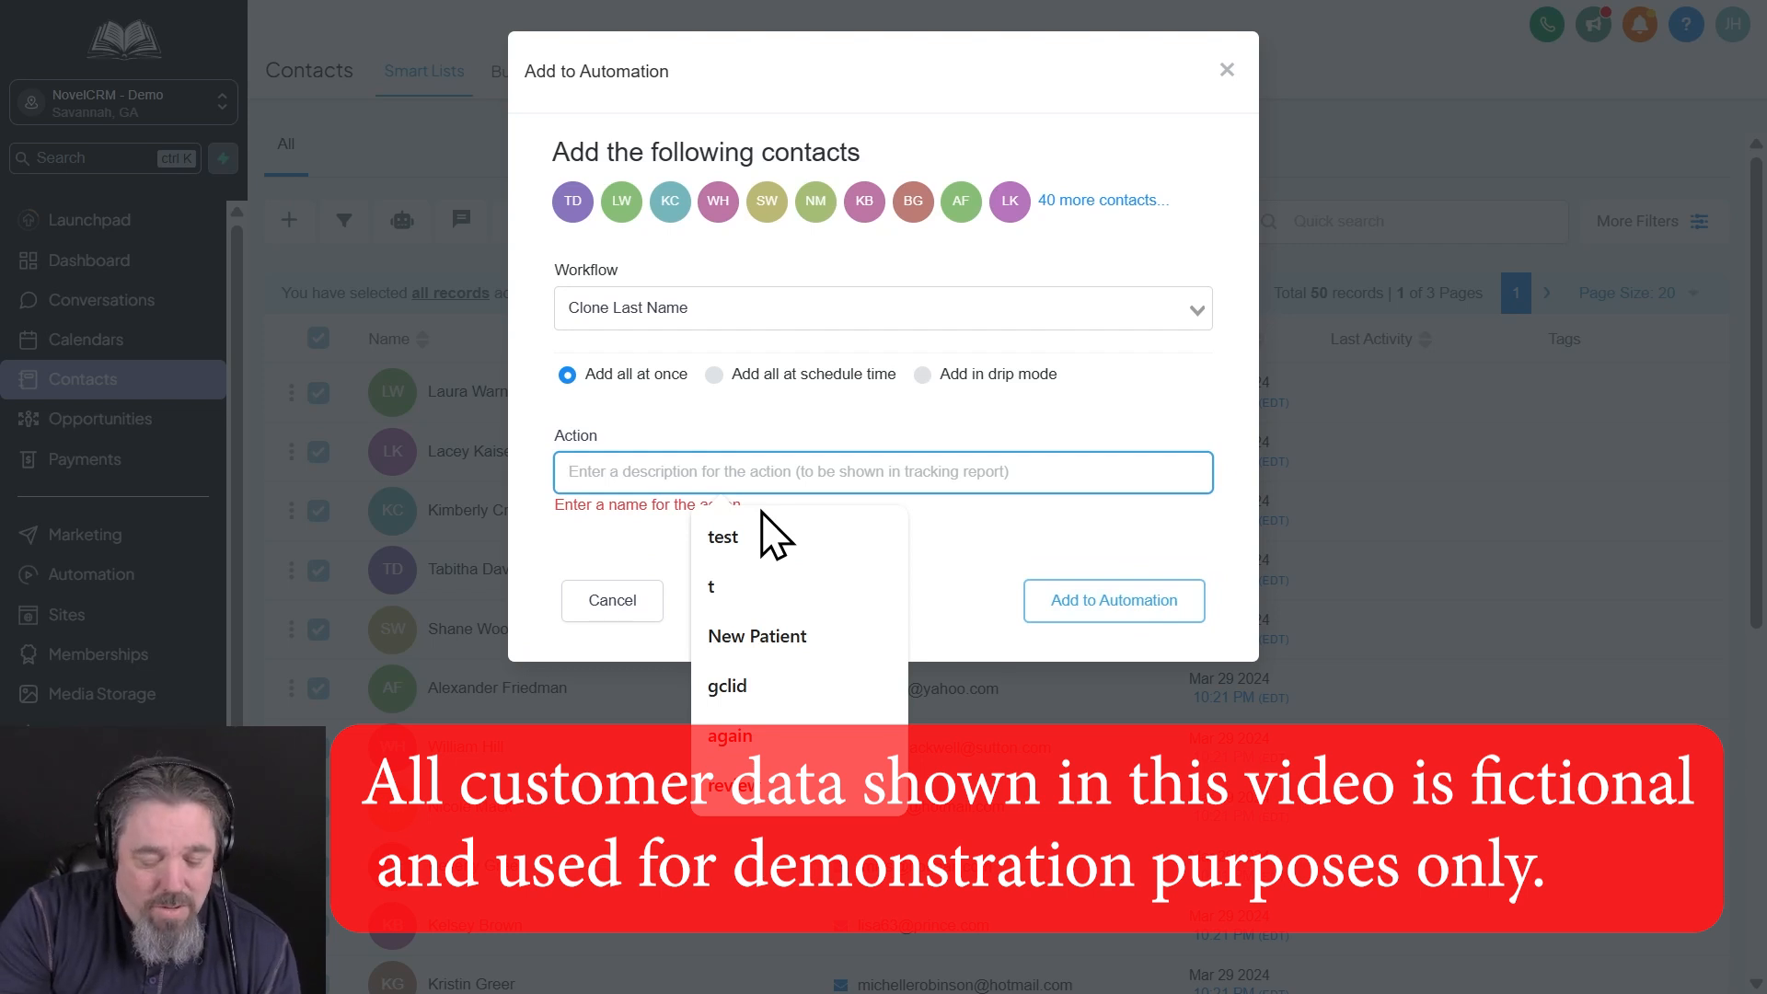
text(Update)
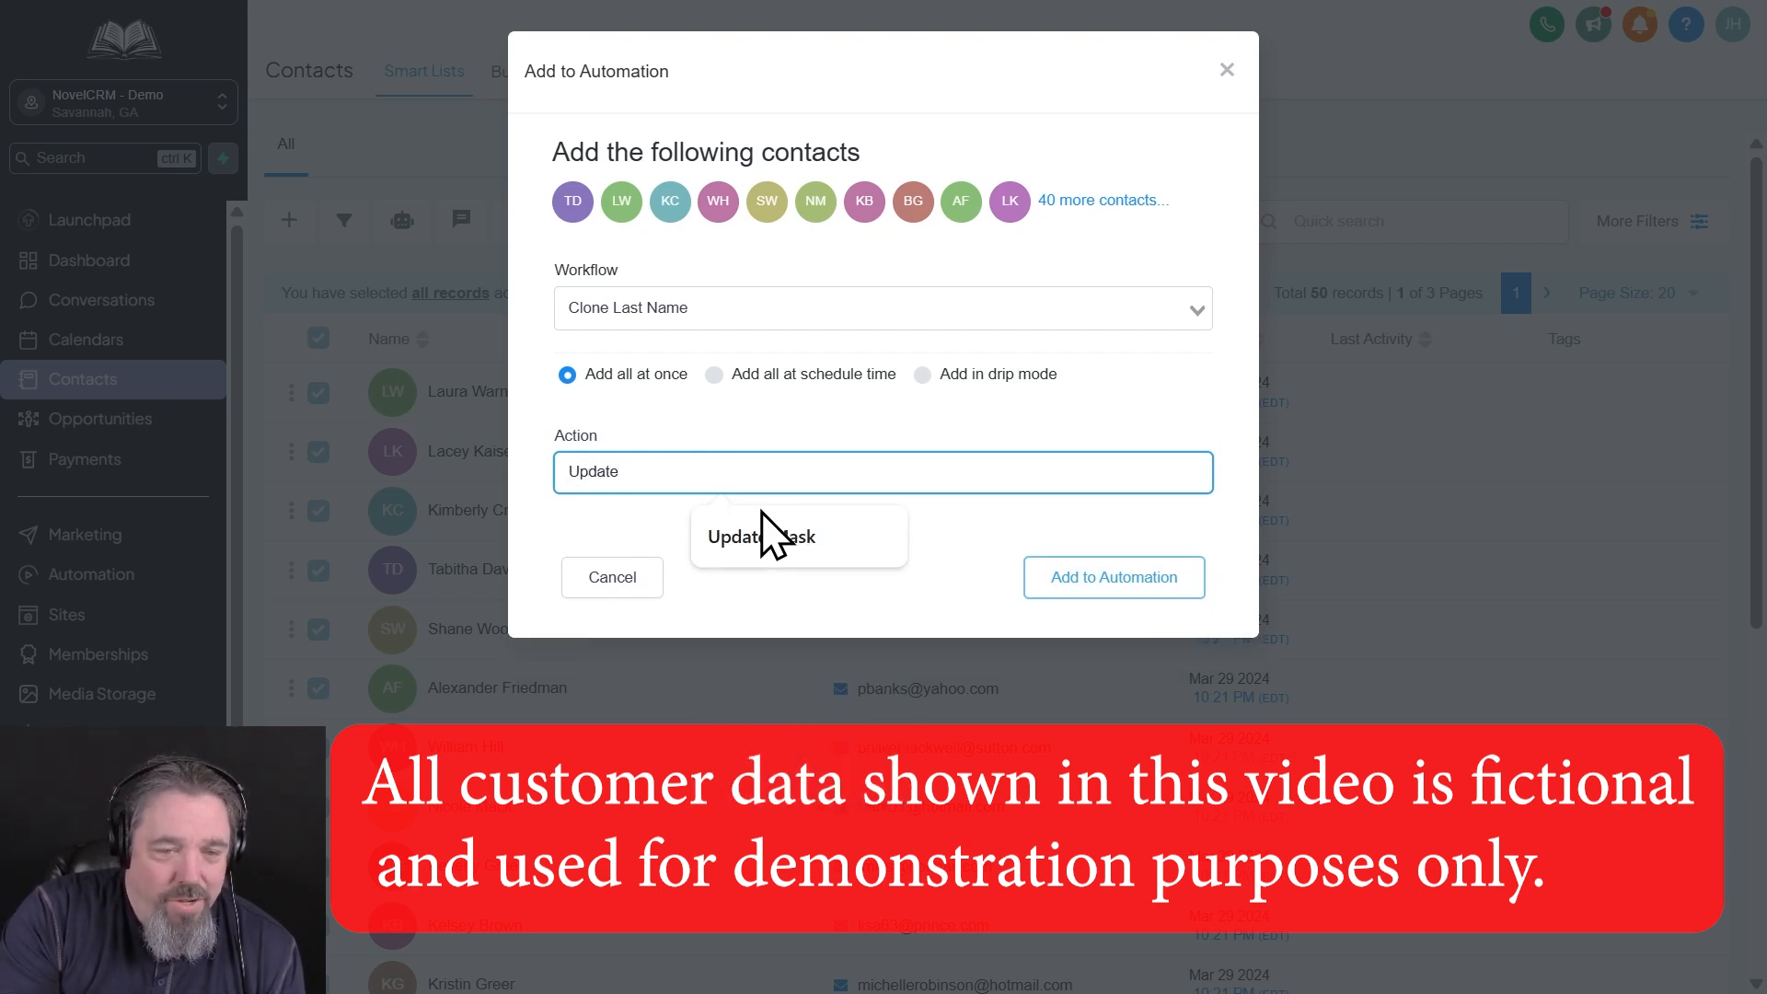
text( la)
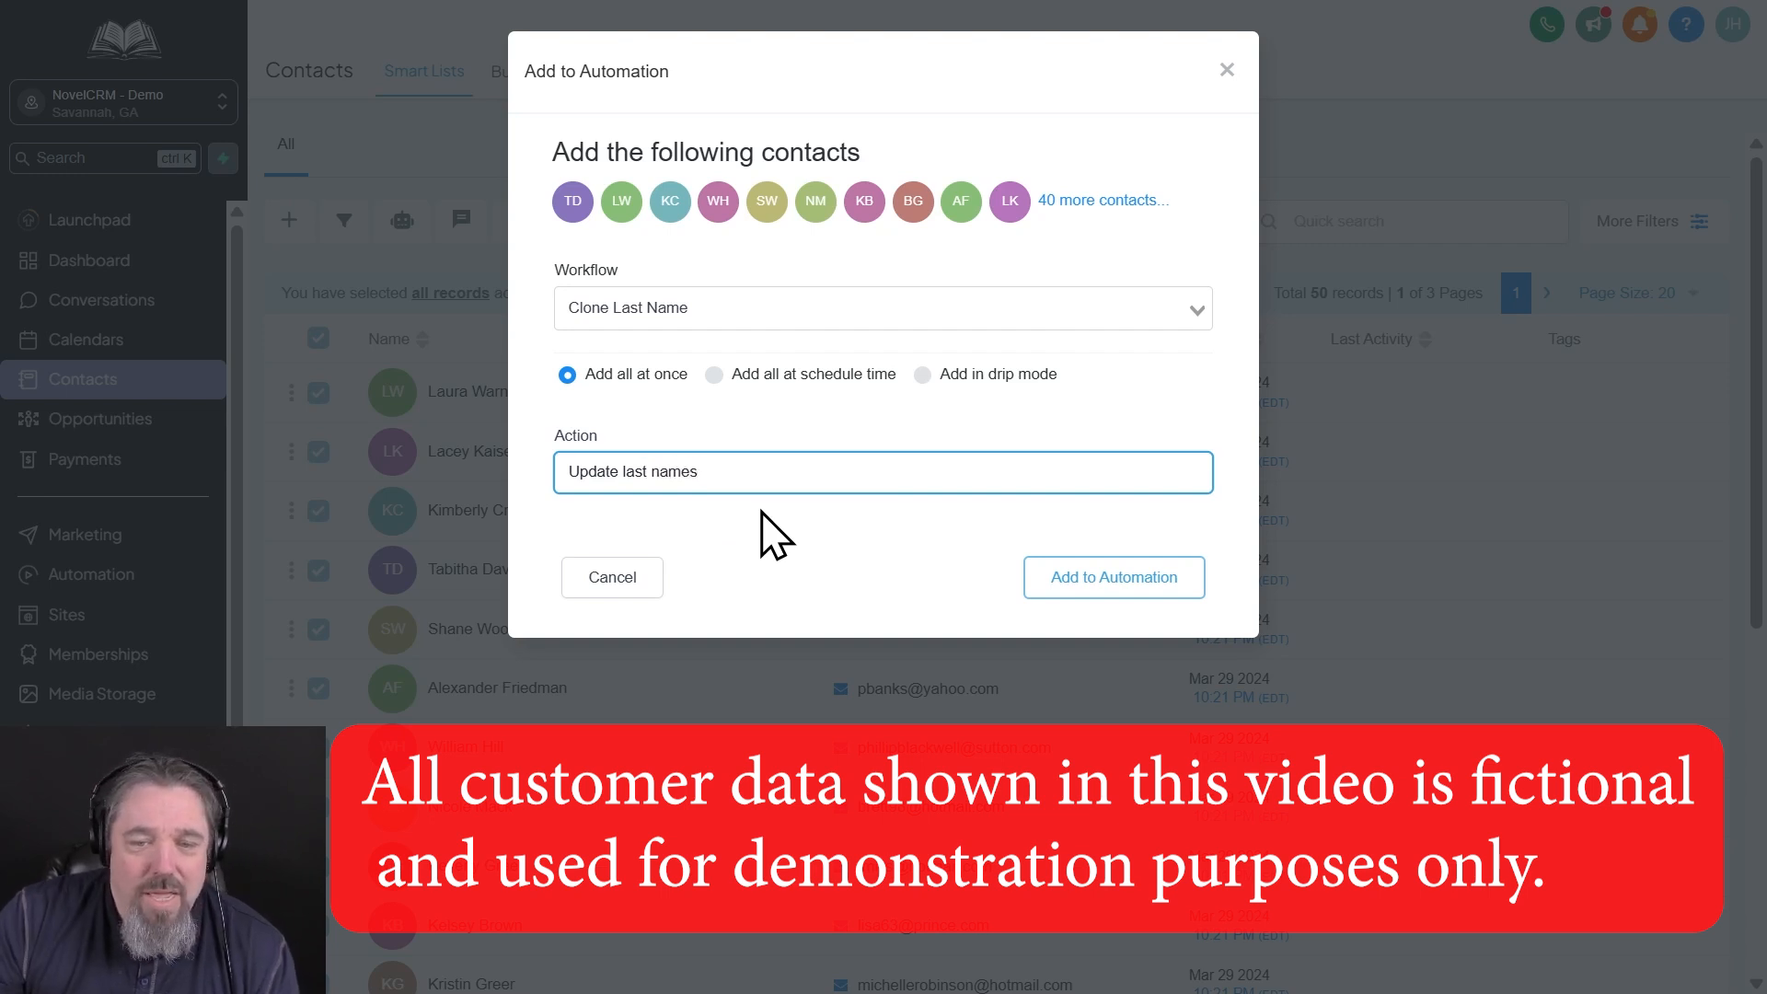
text(st names)
click(1109, 577)
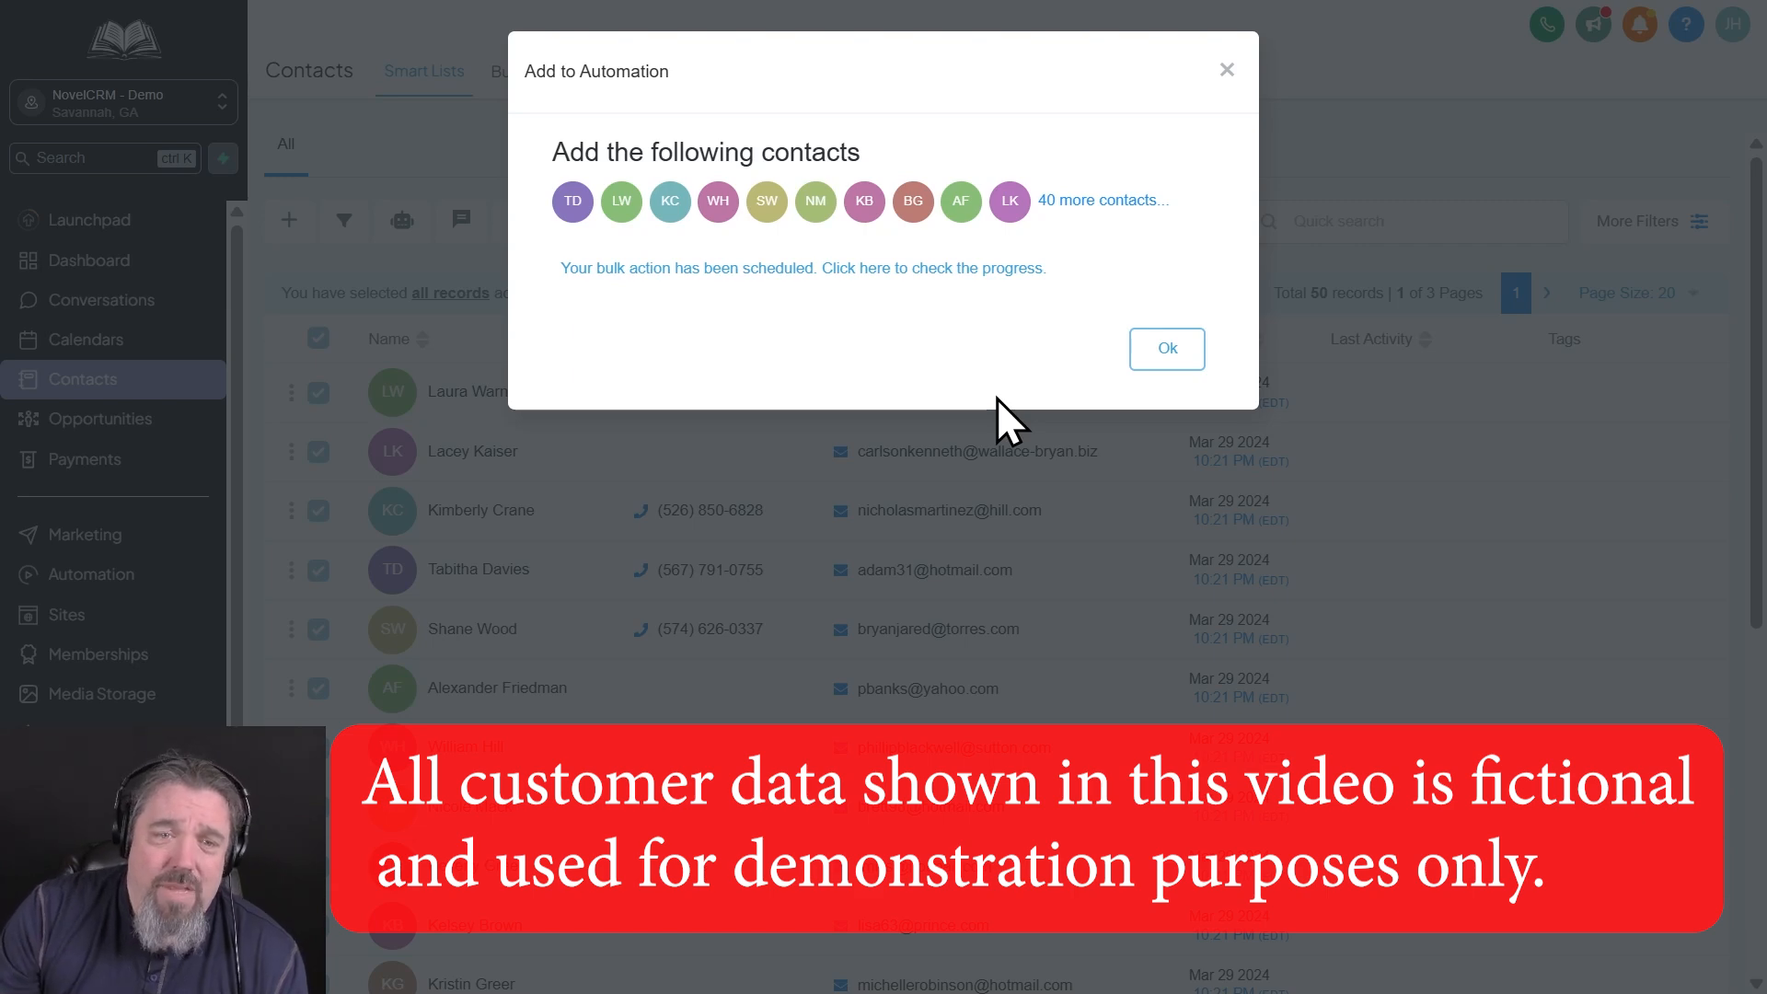
click(1167, 349)
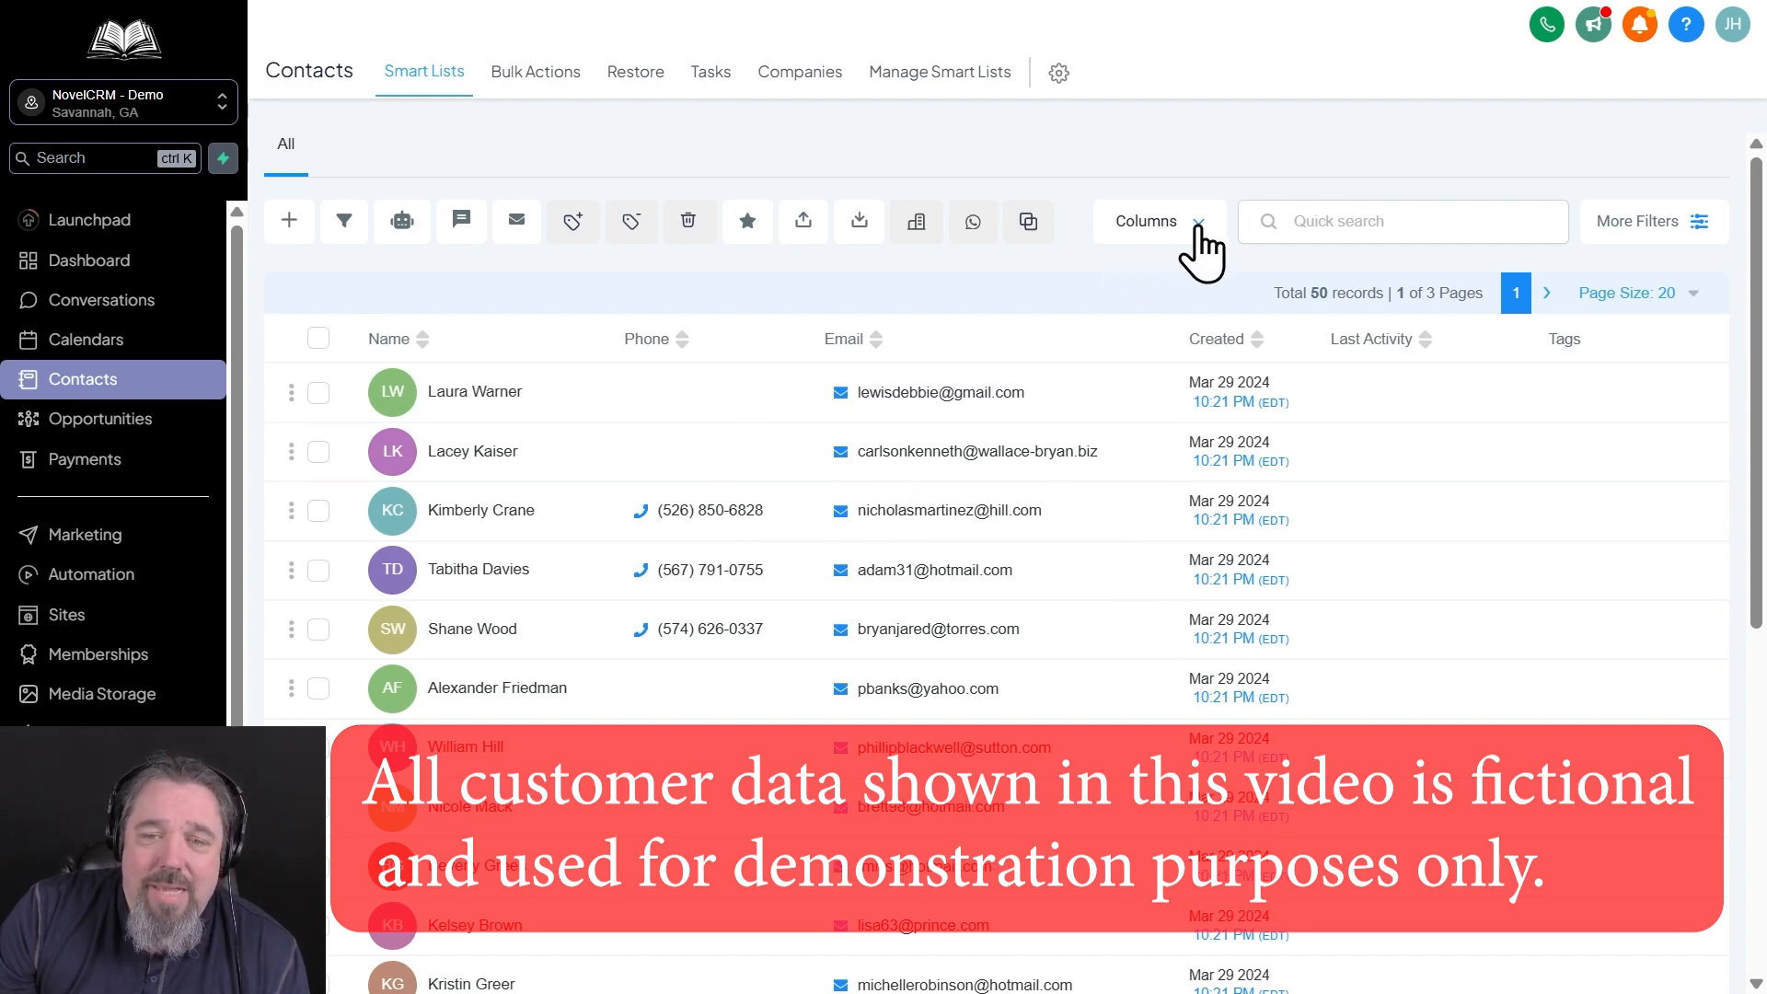
Show the Last Name Sort column in the contacts list
click(1187, 226)
scroll(1224, 488, down, 4)
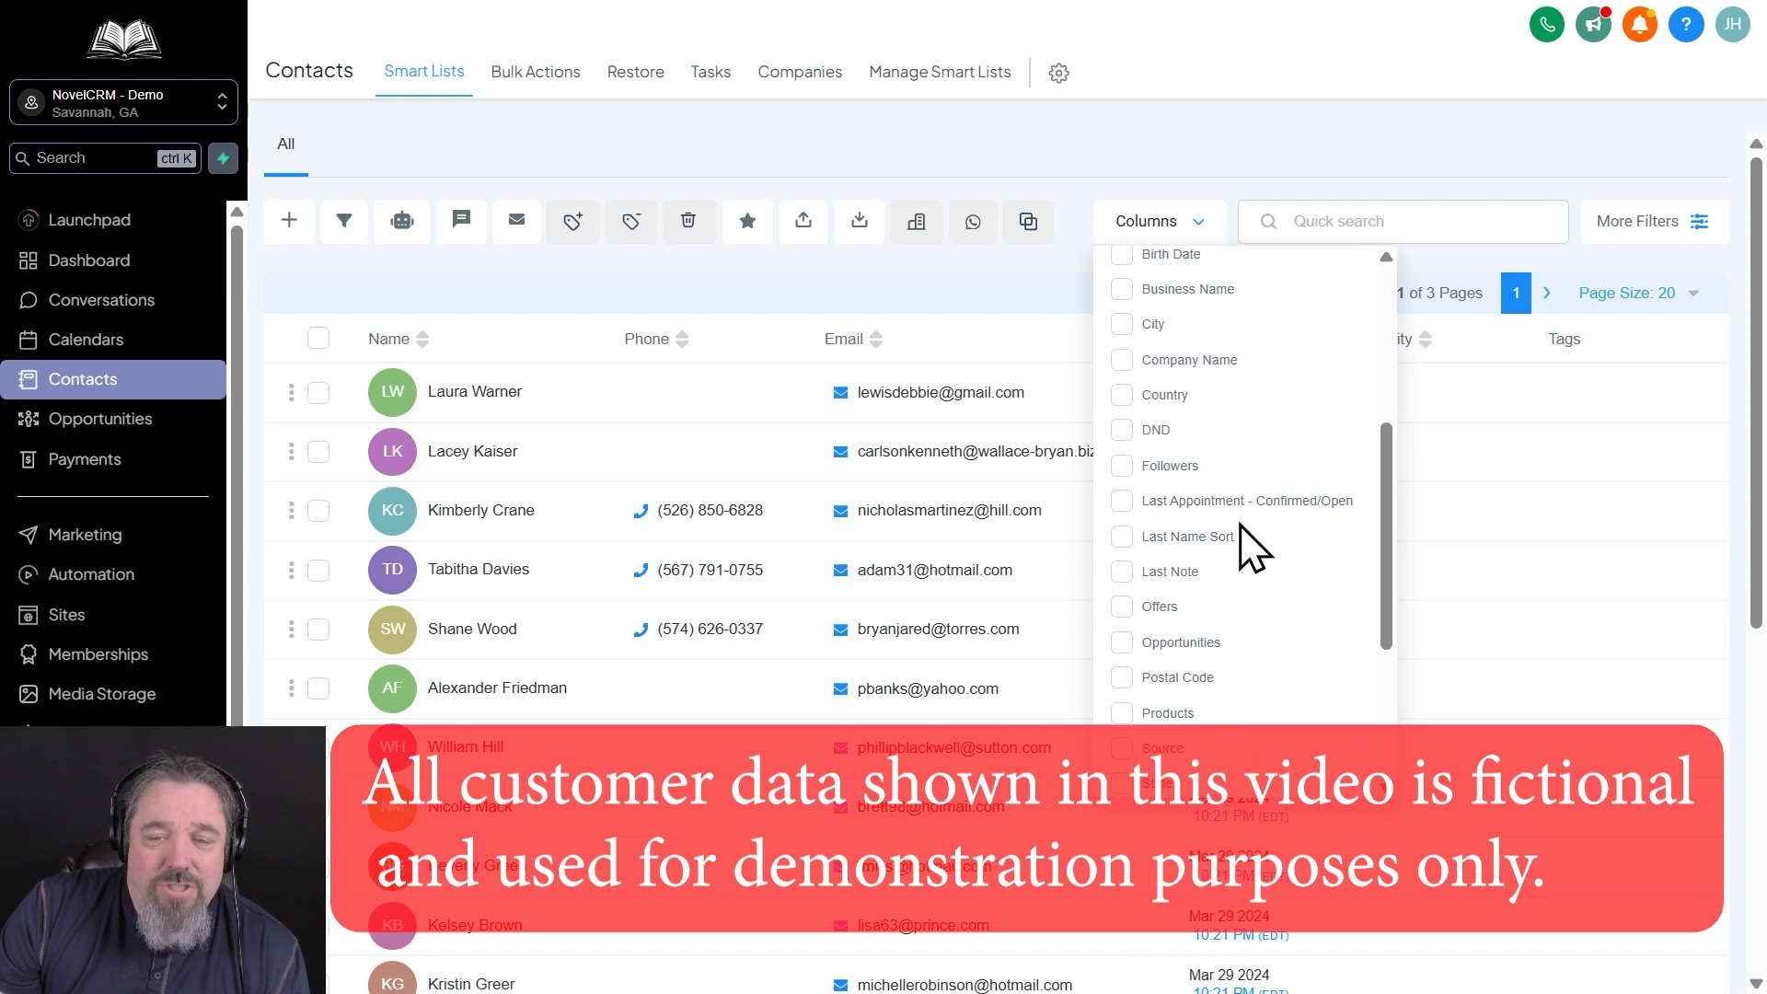
click(1122, 537)
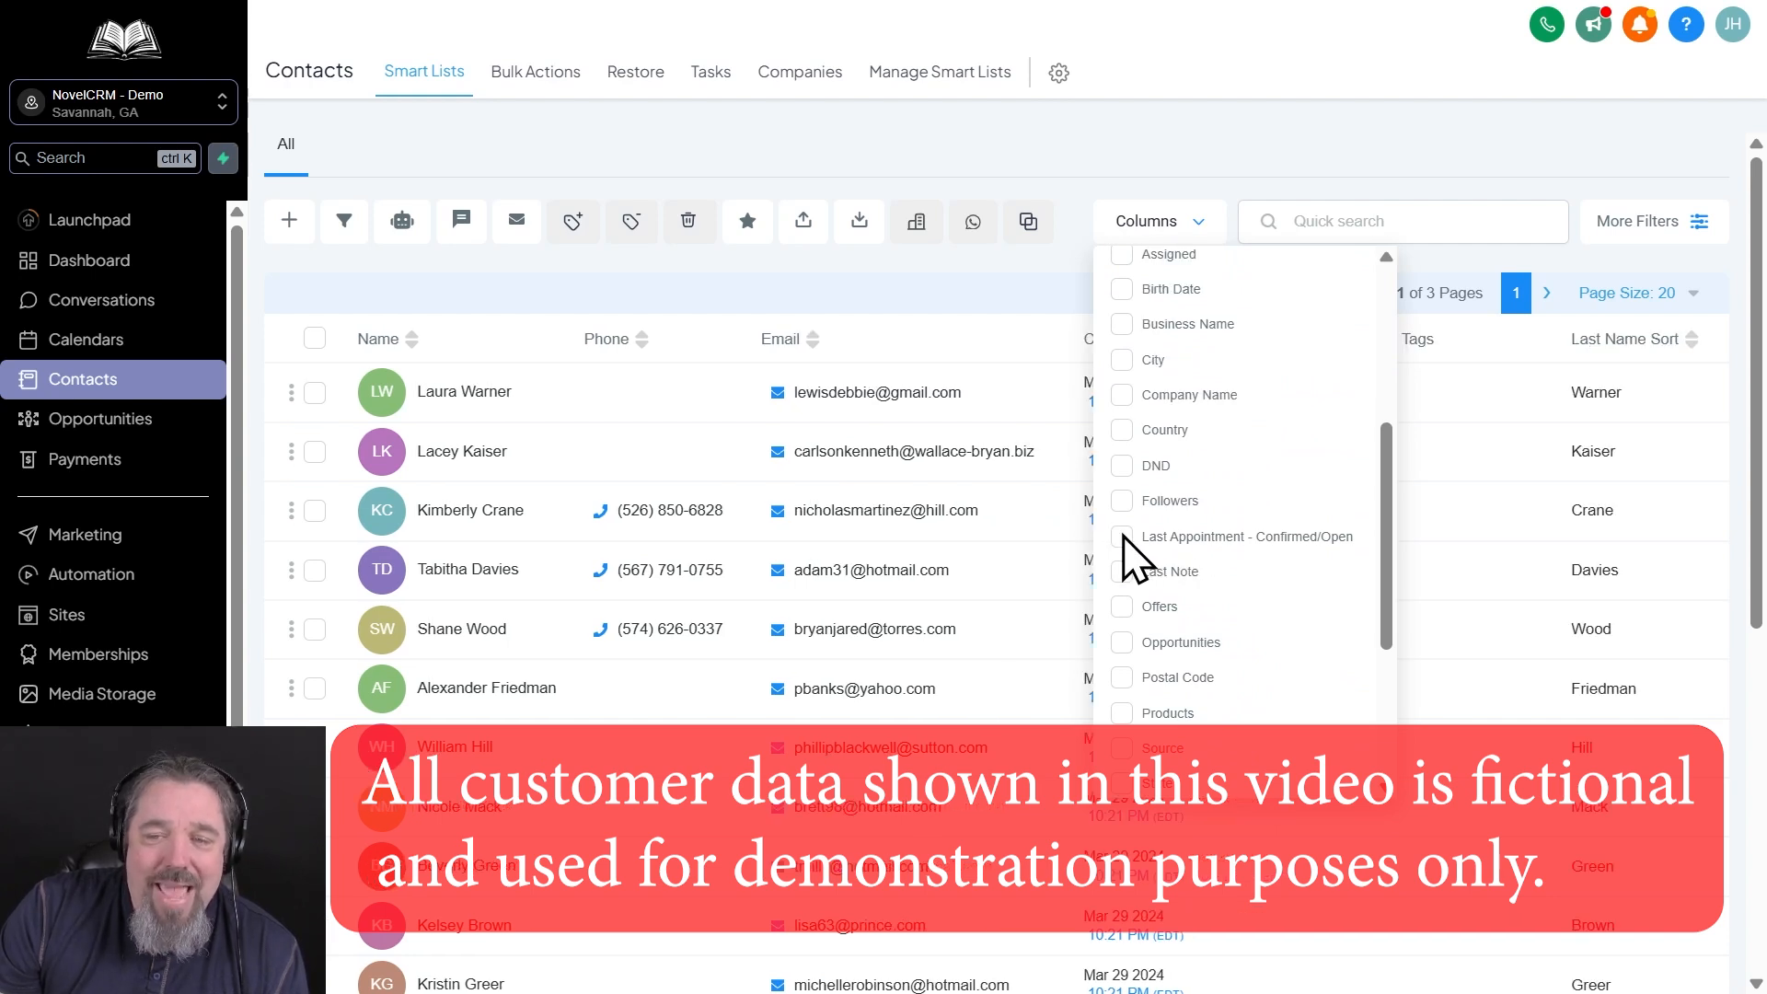
click(1337, 122)
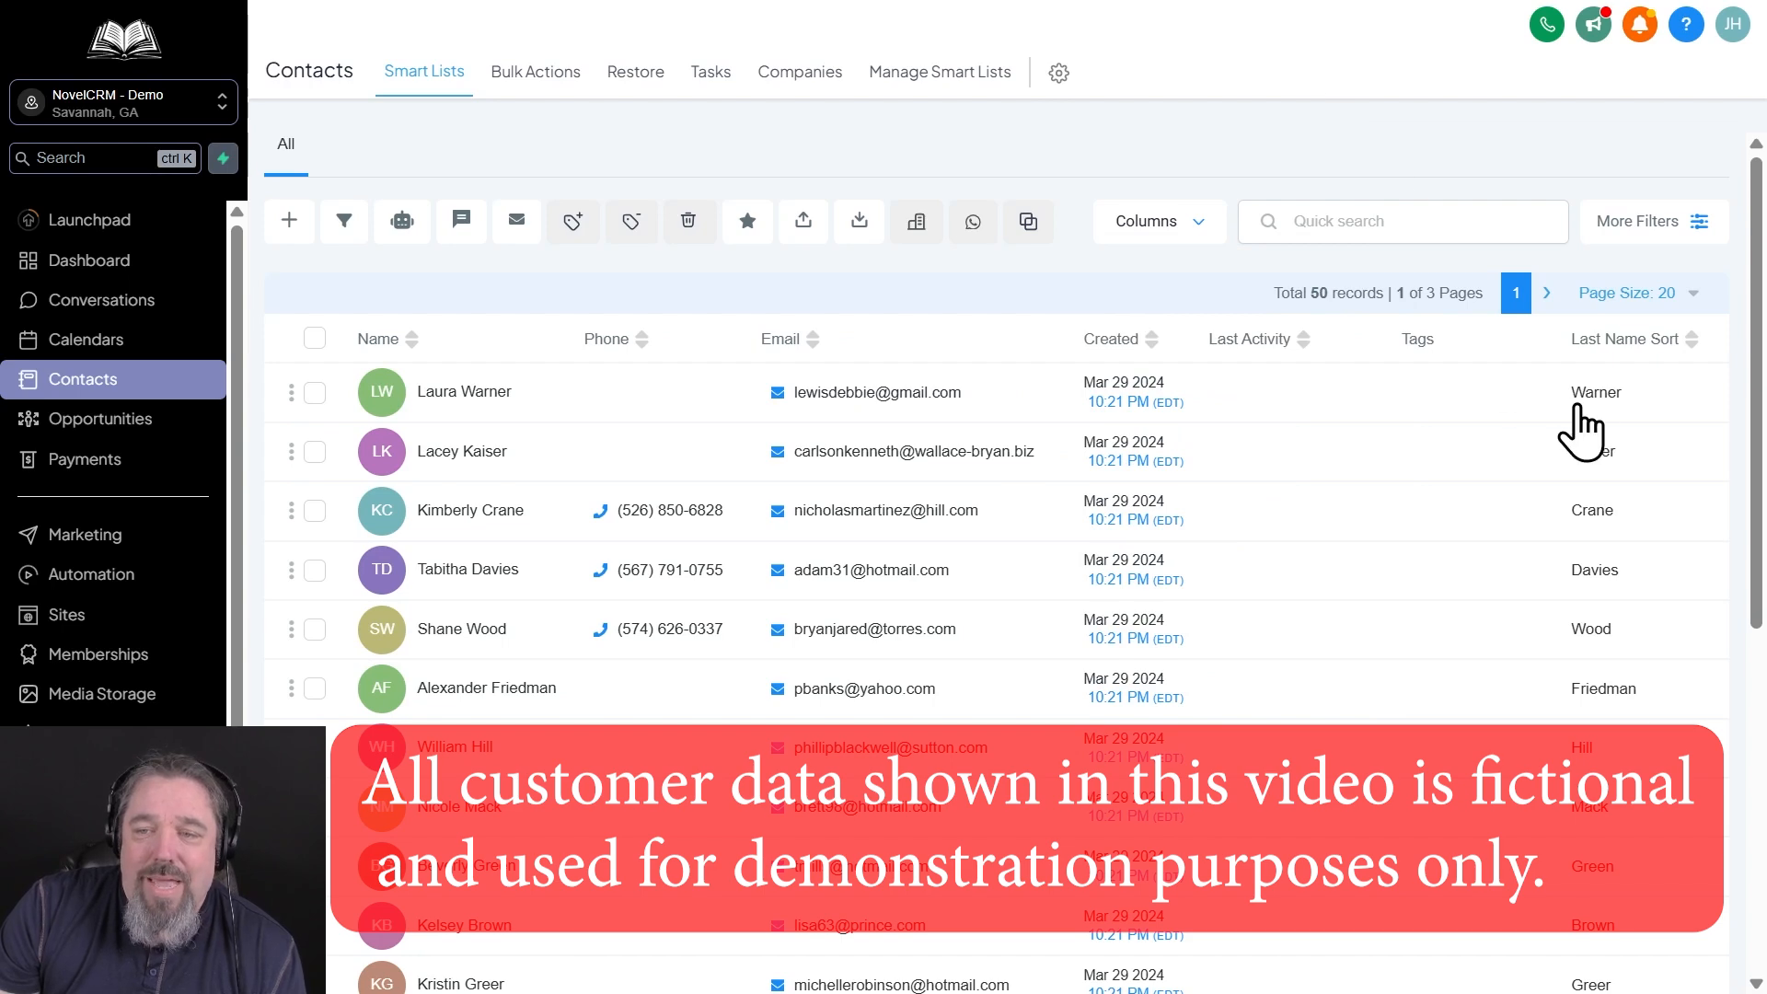
Sort the contacts by Last Name Sort in descending order, look through the list, and switch to ascending order
click(1690, 339)
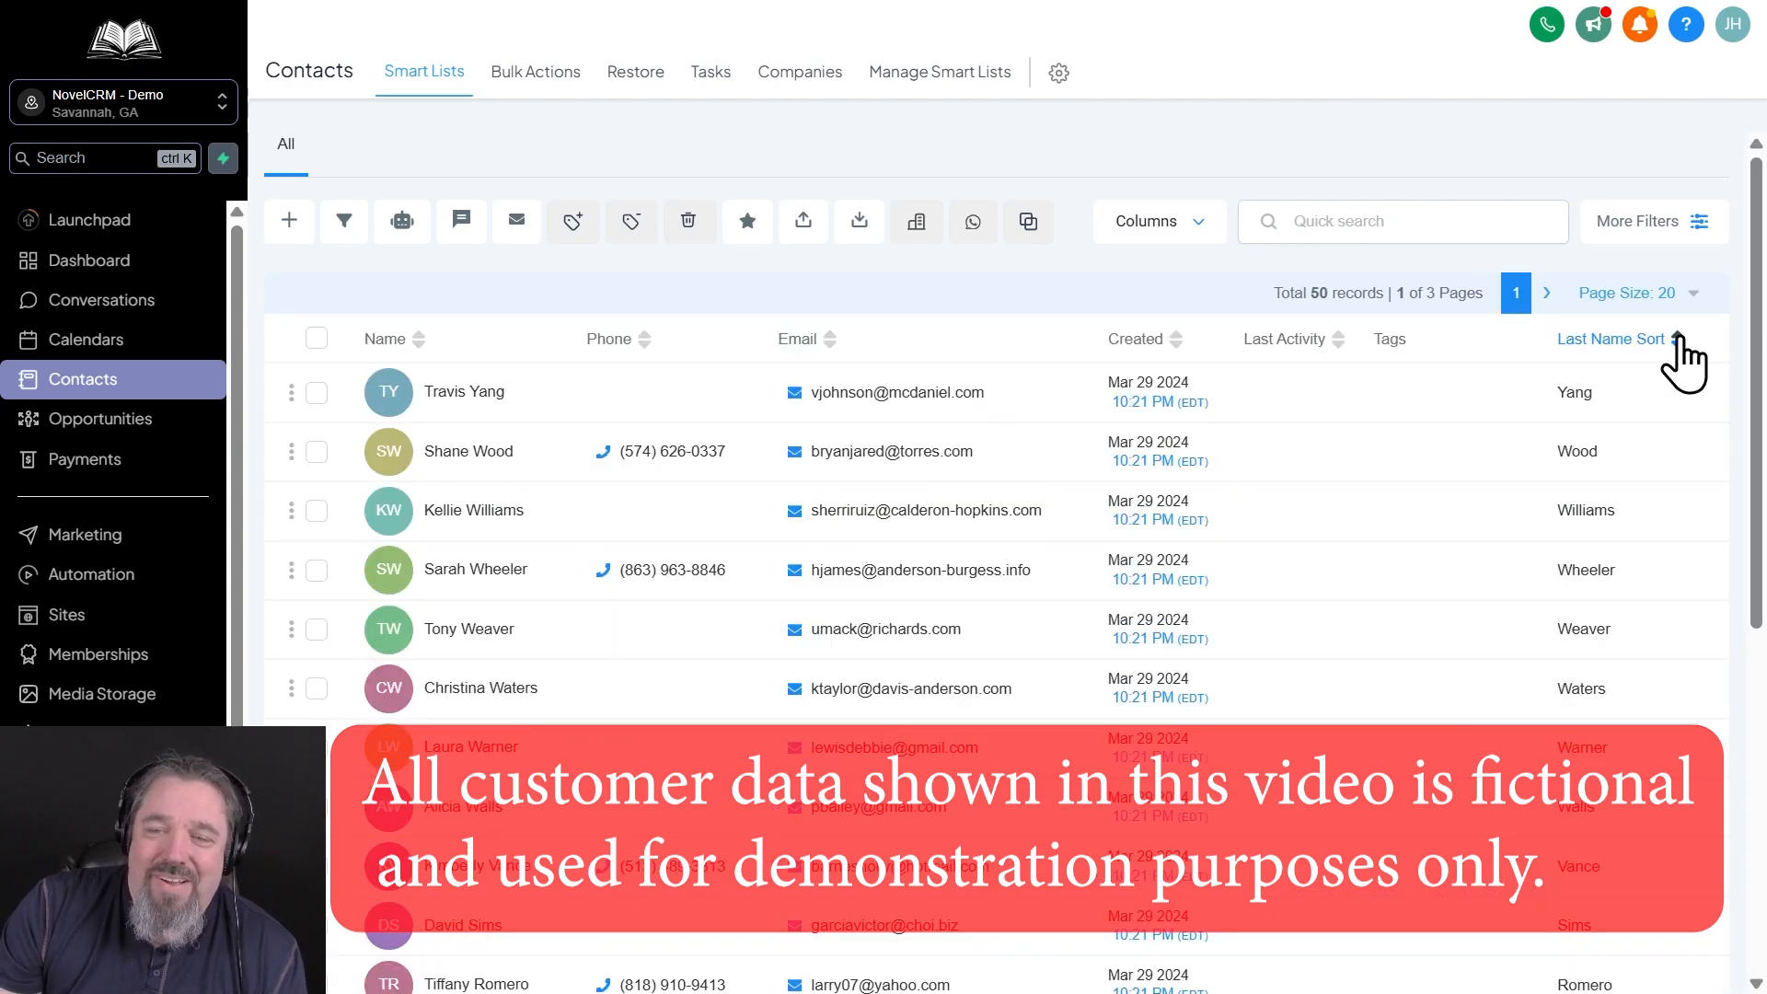
scroll(1570, 702, down, 4)
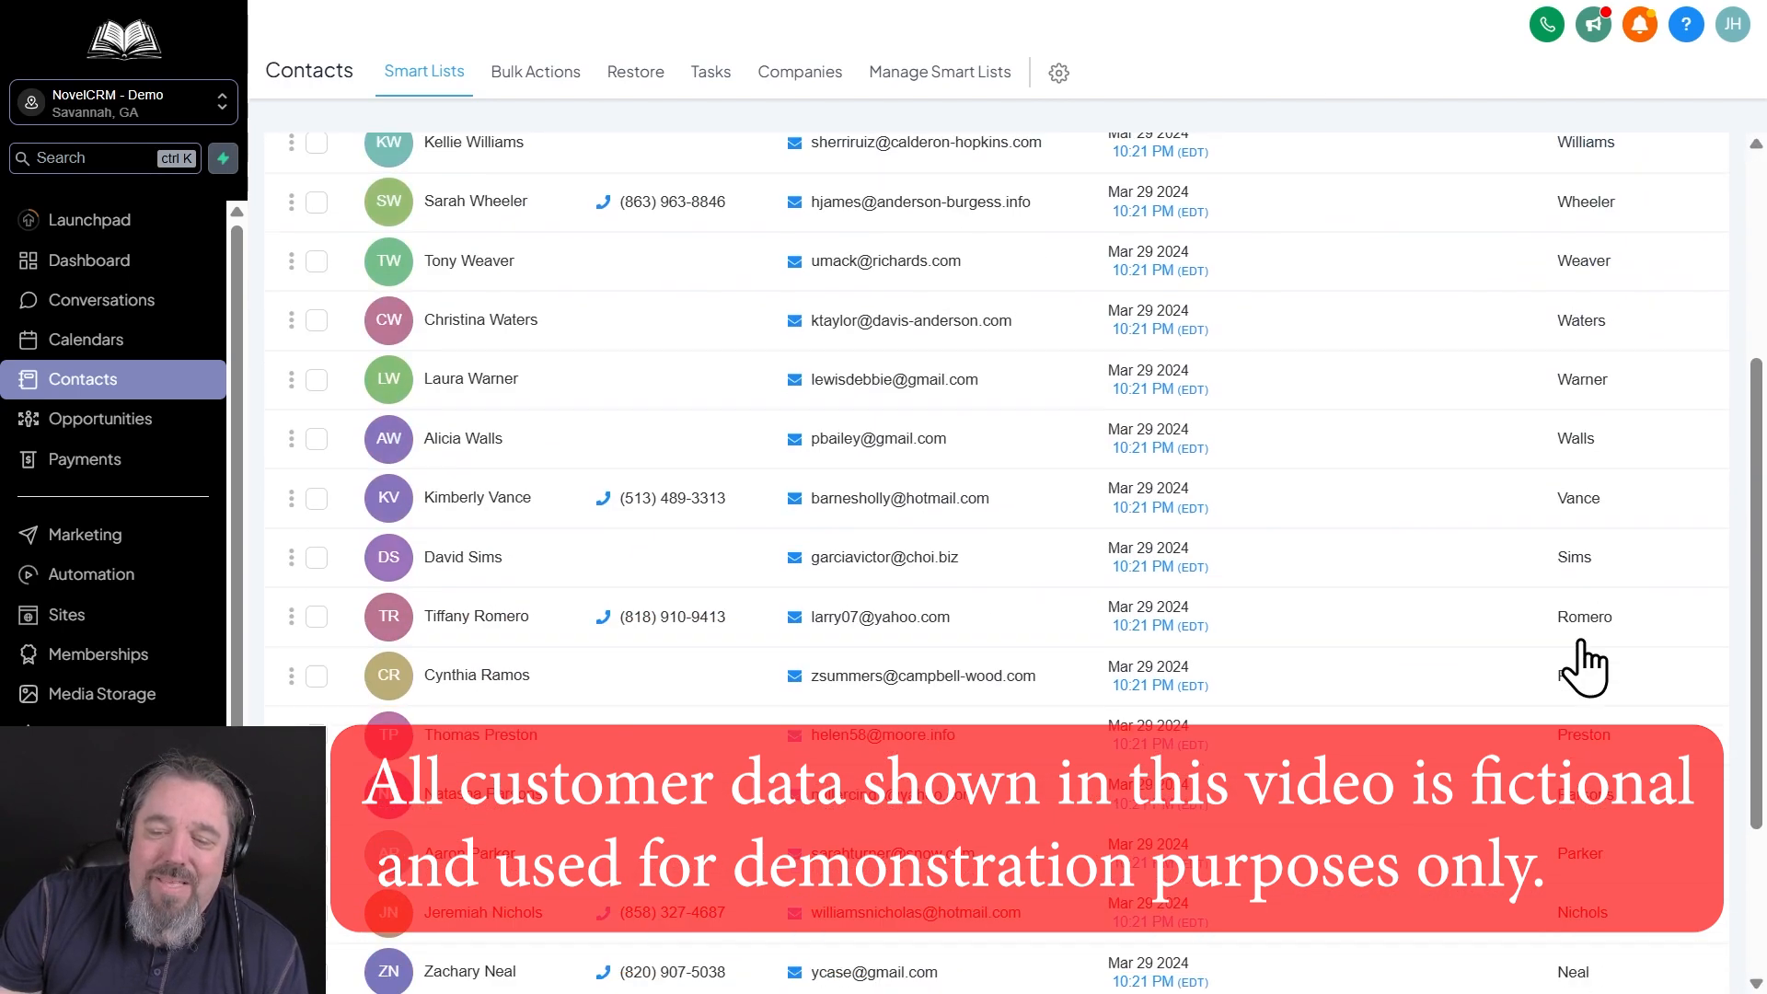
scroll(1583, 665, up, 5)
click(1670, 342)
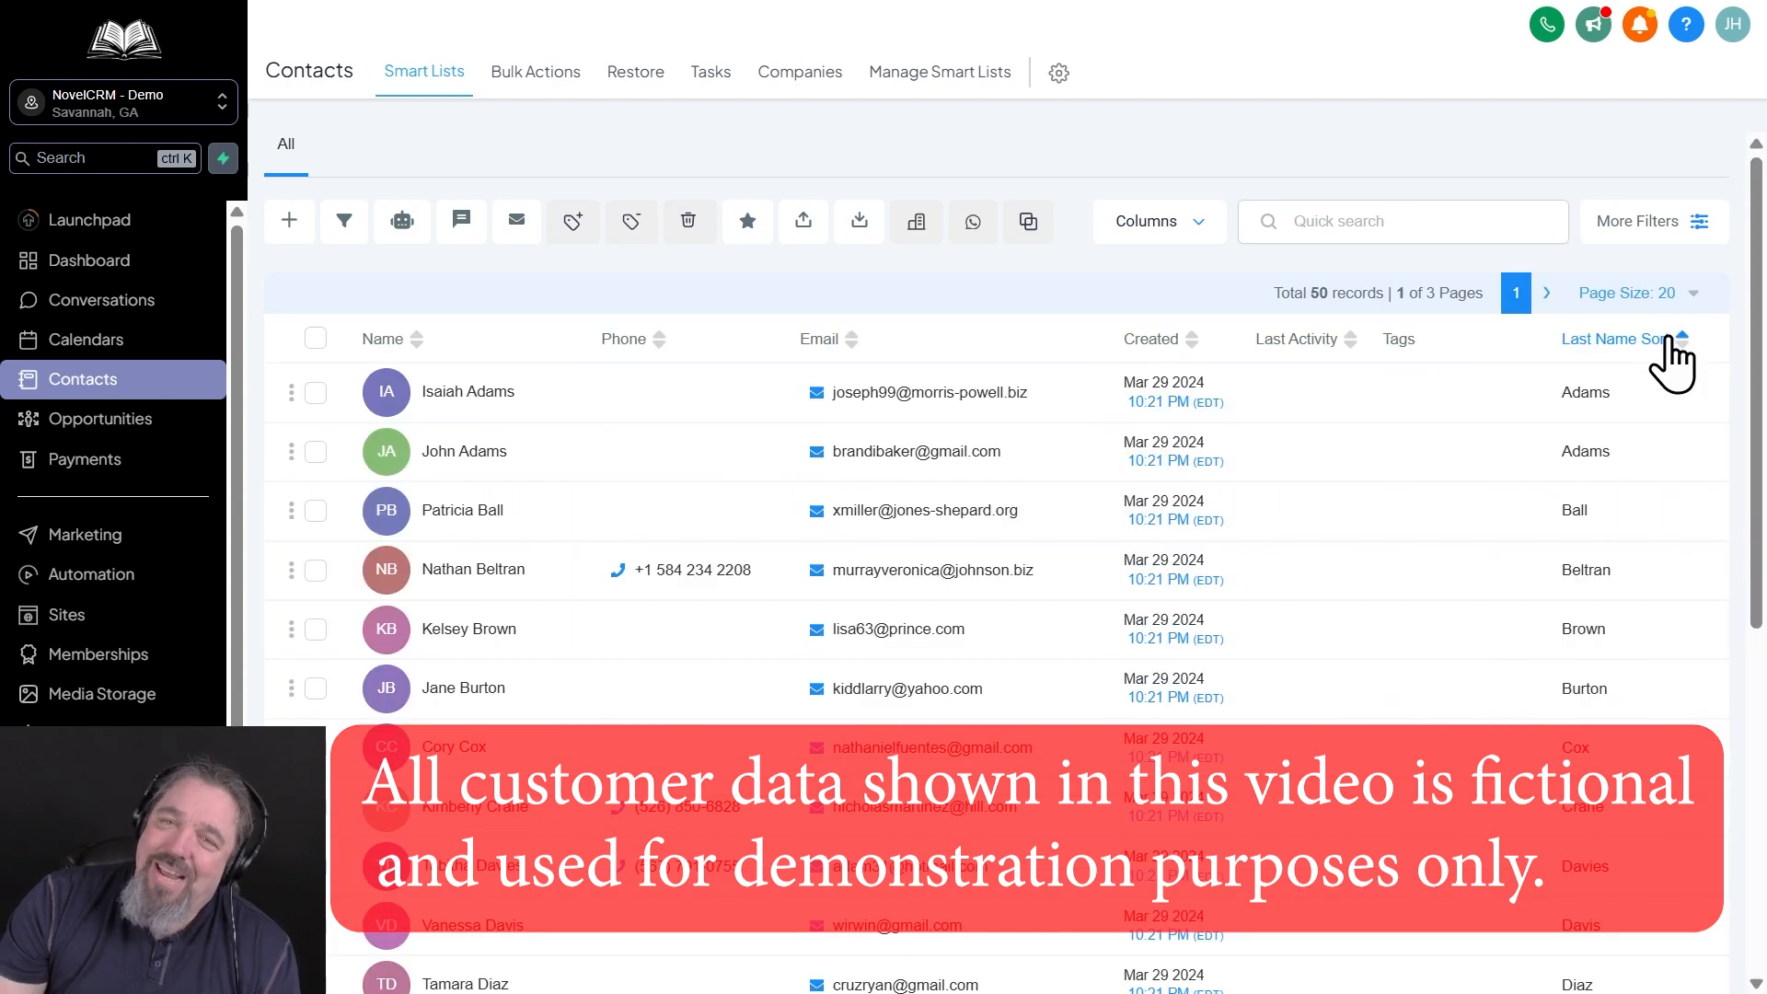